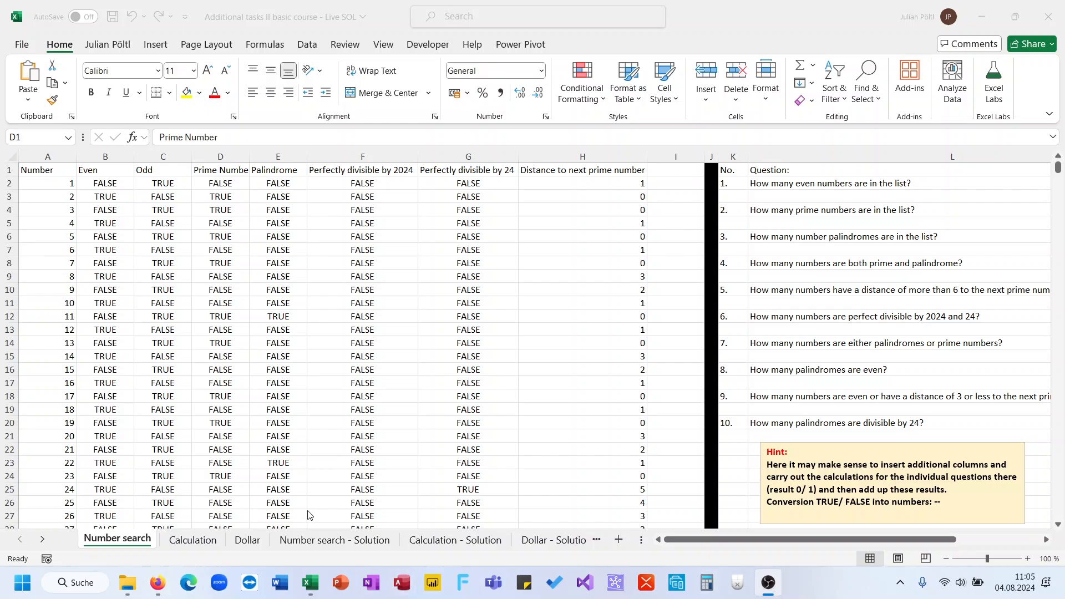
Step: Look through the Calculation and Dollar sheets, and review the questions and answer cells on the Number search sheet
{"action": "left_click", "coordinate": [195, 543]}
{"action": "left_click", "coordinate": [195, 541]}
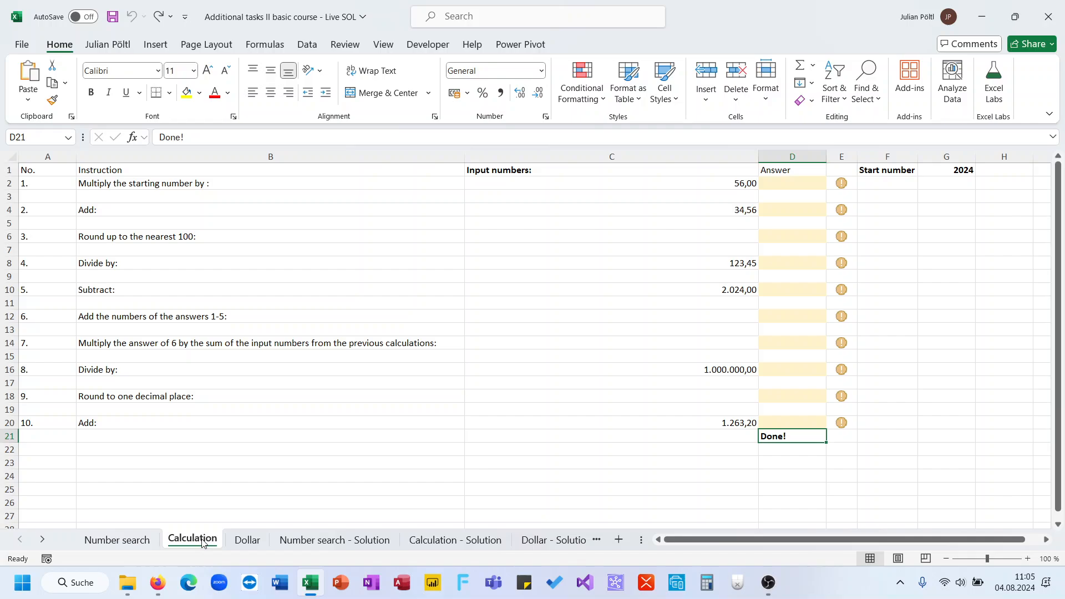
{"action": "left_click", "coordinate": [256, 541]}
{"action": "left_click", "coordinate": [89, 539]}
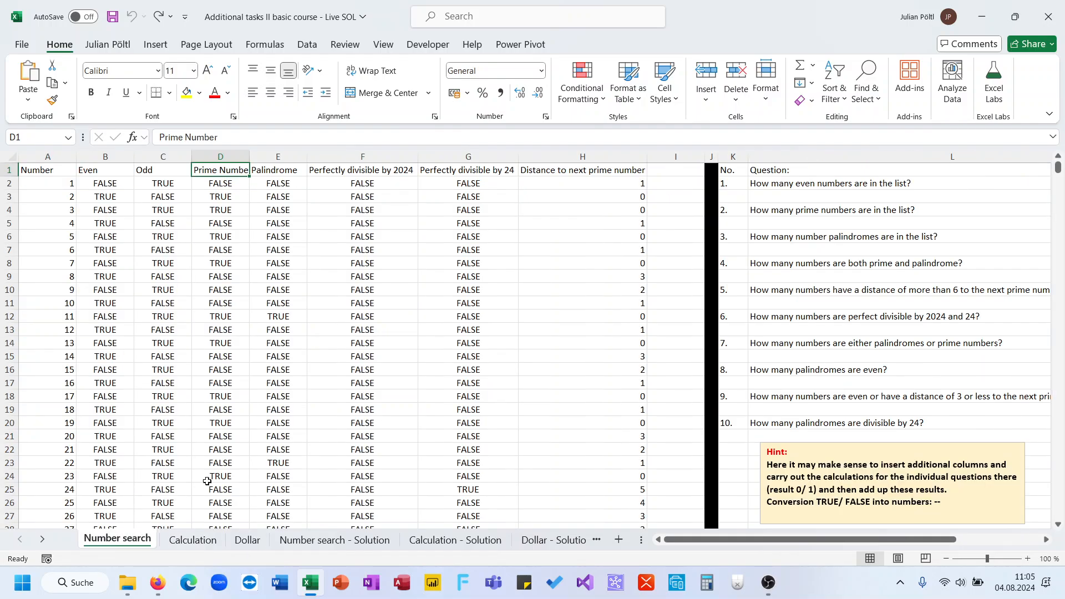
{"action": "scroll", "coordinate": [582, 386], "scroll_direction": "right", "scroll_amount": 5}
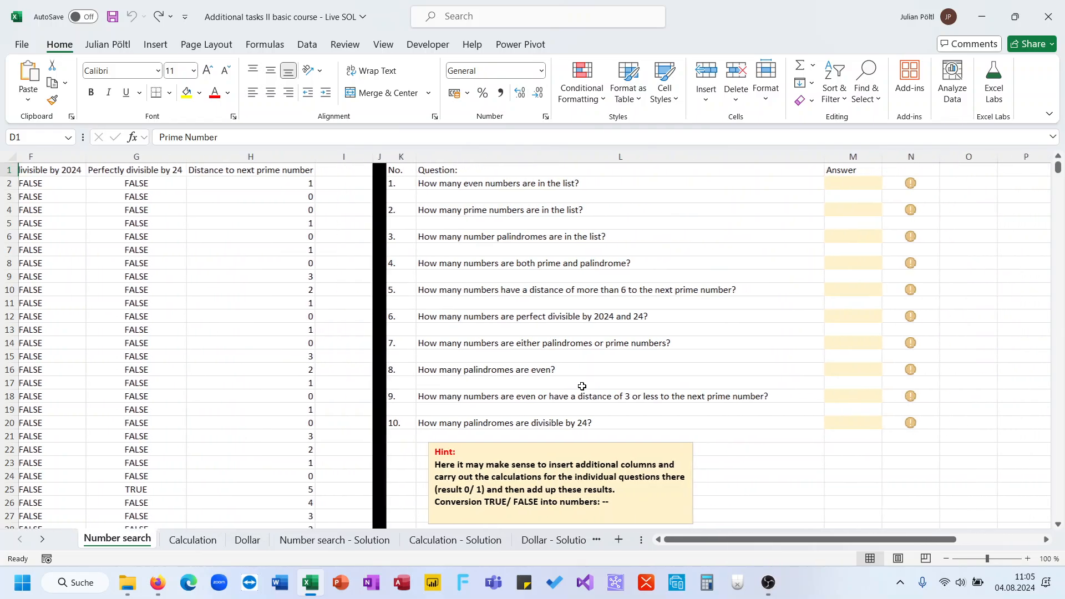
{"action": "scroll", "coordinate": [582, 386], "scroll_direction": "left", "scroll_amount": 6}
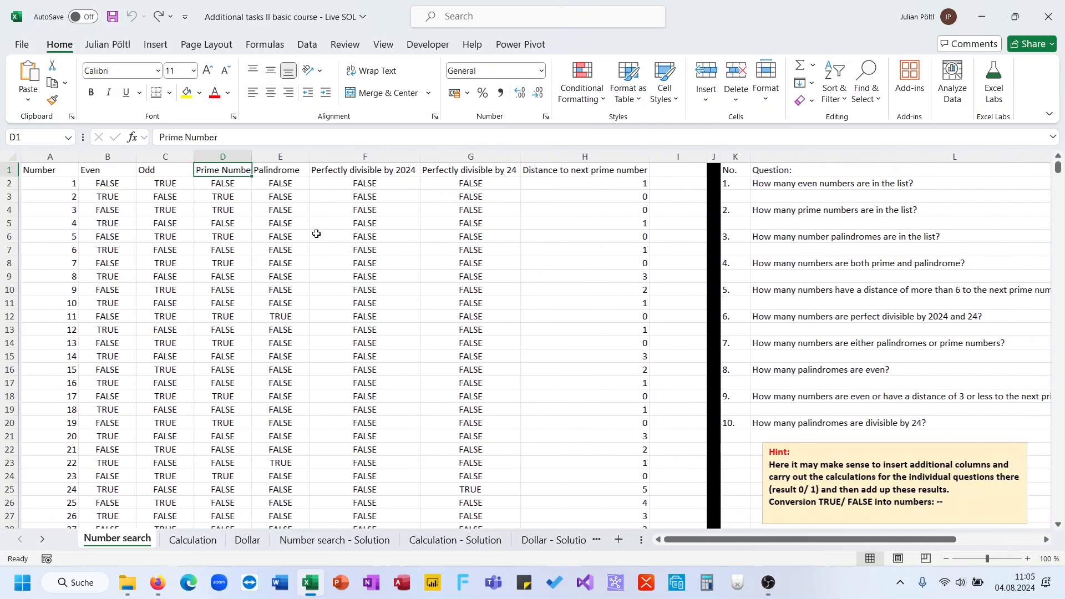
Step: Examine the extent of the number list and its Palindrome, divisibility and Distance to next prime number columns
{"action": "left_click", "coordinate": [310, 233]}
{"action": "key", "text": "ctrl+Down"}
{"action": "key", "text": "ctrl+Up"}
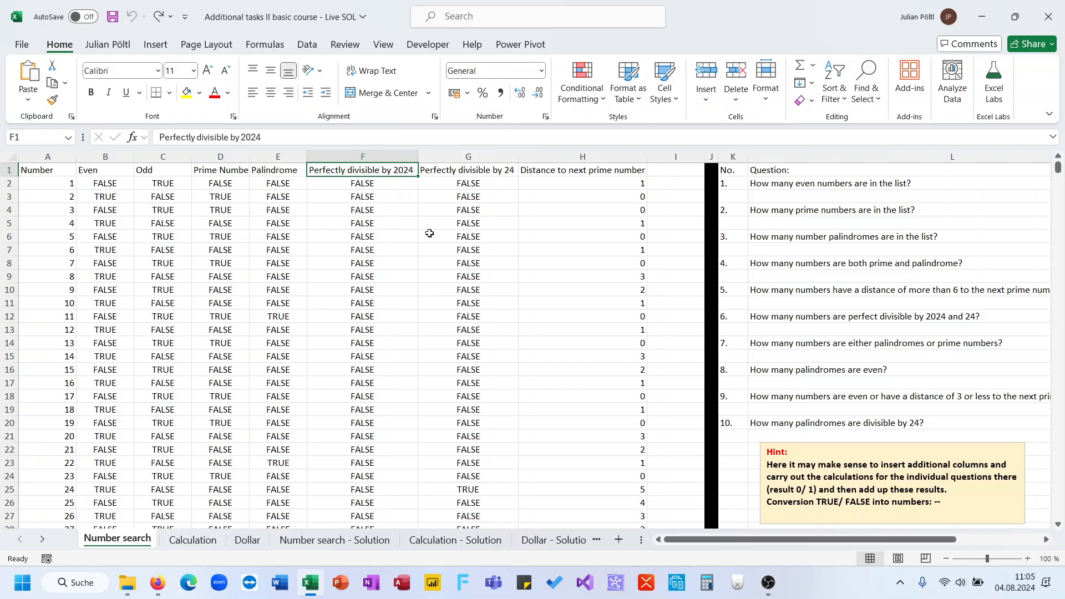
{"action": "scroll", "coordinate": [437, 234], "scroll_direction": "down", "scroll_amount": 20}
{"action": "scroll", "coordinate": [437, 235], "scroll_direction": "up", "scroll_amount": 20}
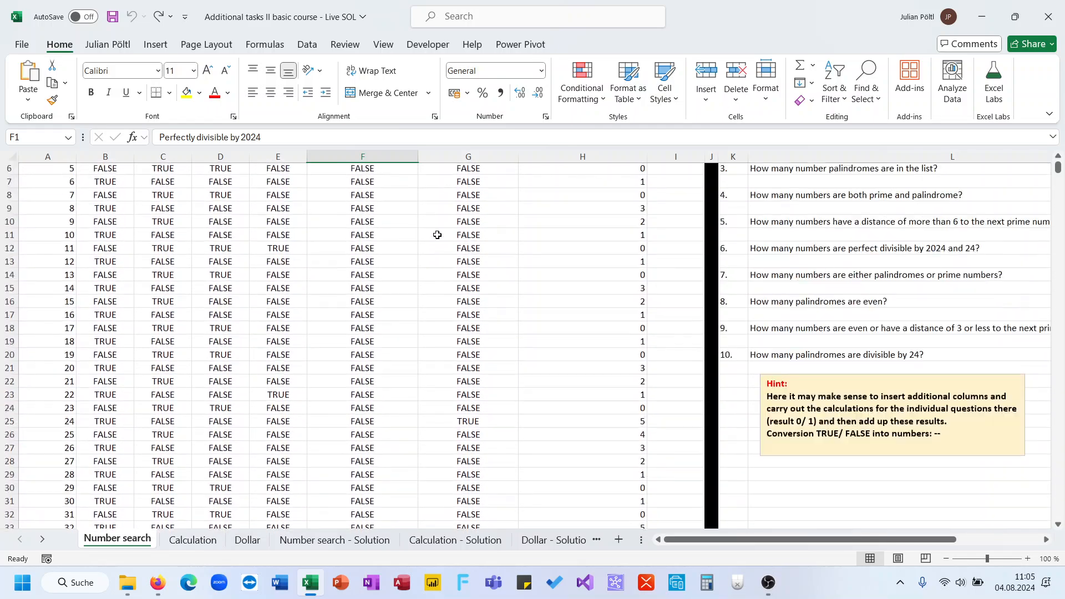
{"action": "left_click", "coordinate": [260, 218]}
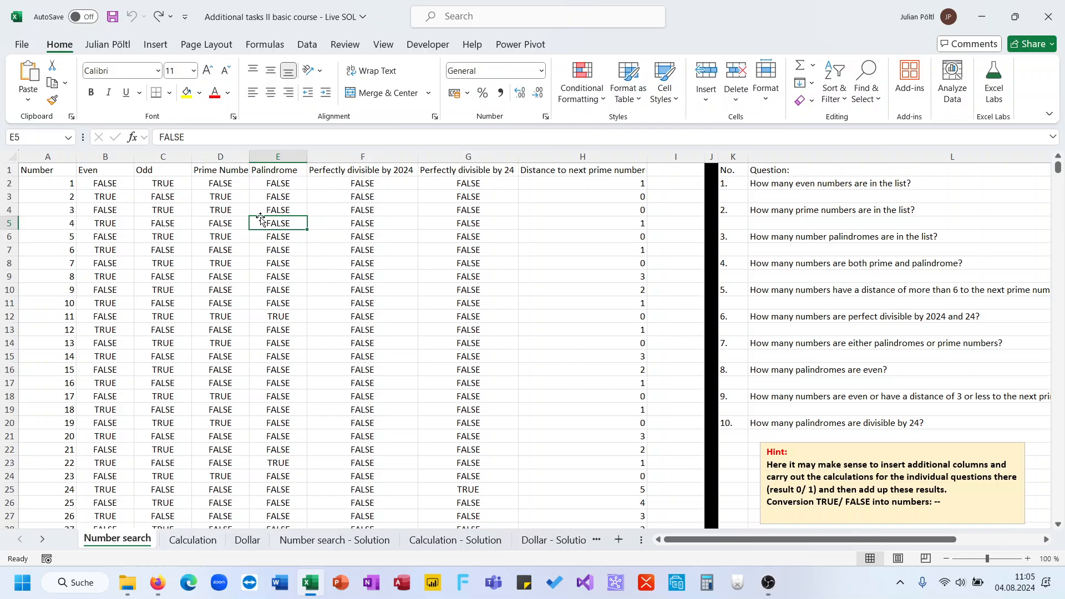
{"action": "left_click", "coordinate": [279, 314]}
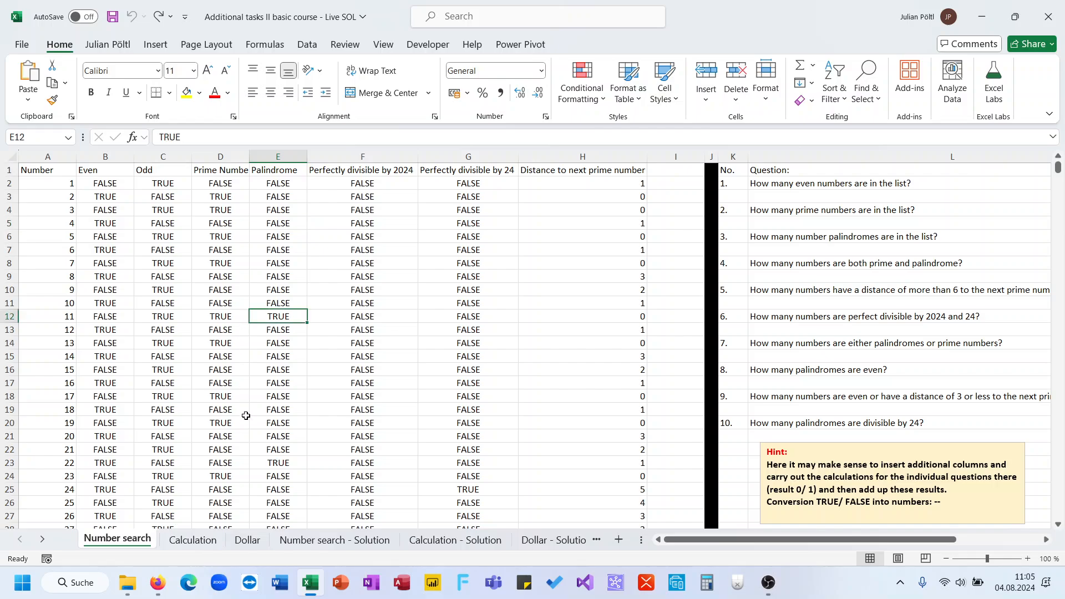
{"action": "left_click", "coordinate": [276, 461]}
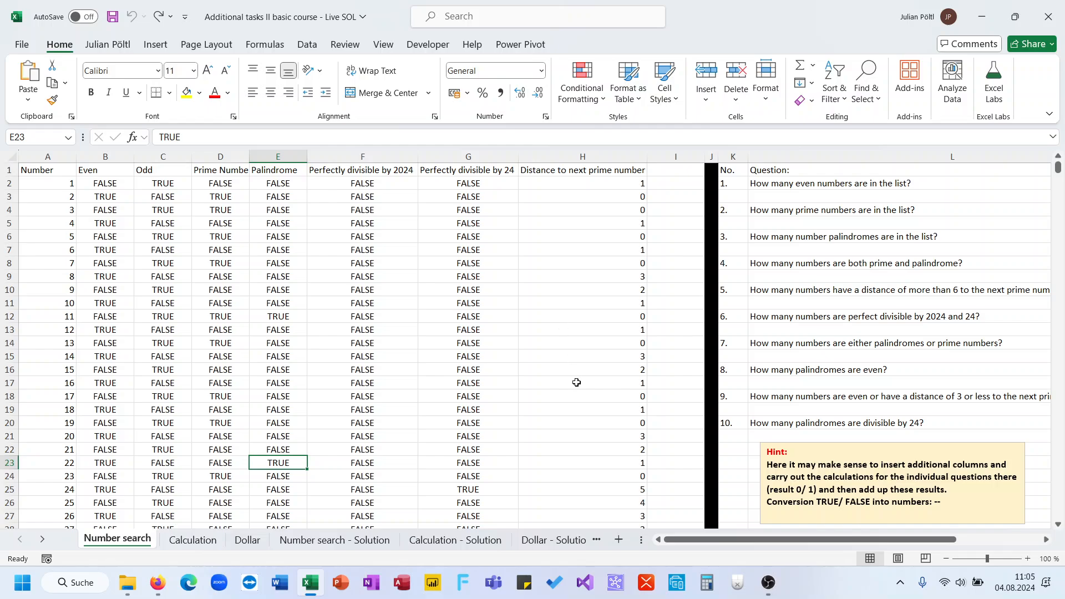
{"action": "left_click", "coordinate": [587, 354]}
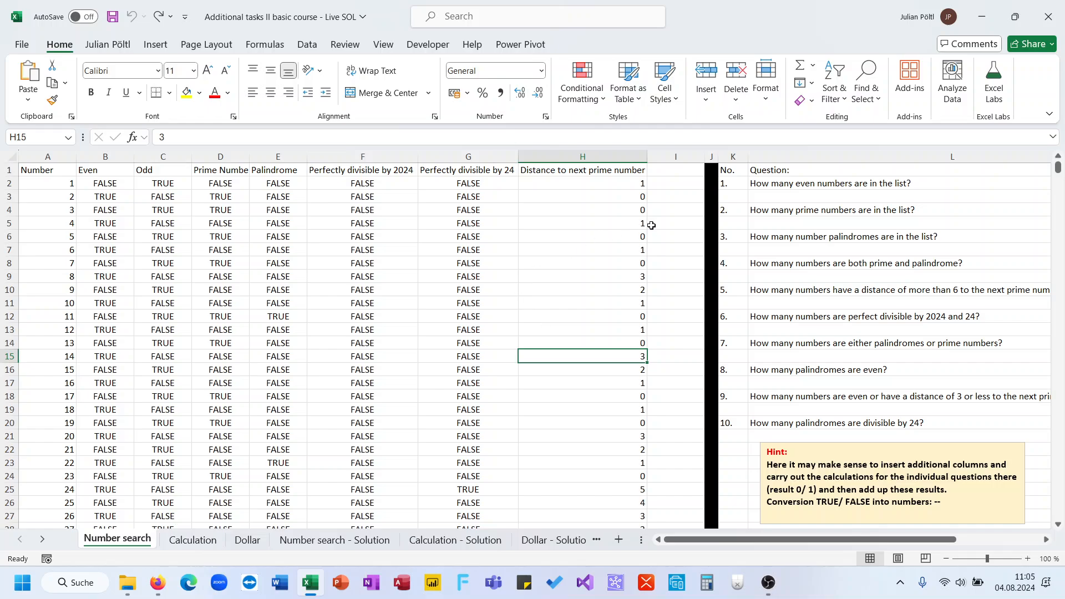
Step: Insert ten blank helper columns starting at column I, between the prime distance column and the black divider
{"action": "left_click", "coordinate": [665, 157]}
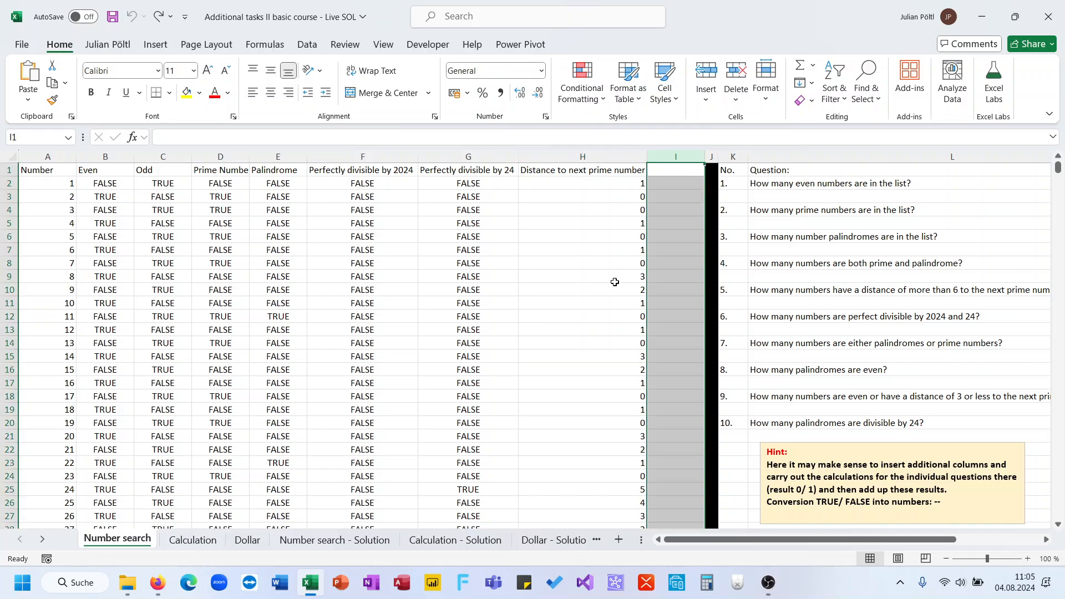
{"action": "scroll", "coordinate": [616, 280], "scroll_direction": "right", "scroll_amount": 4}
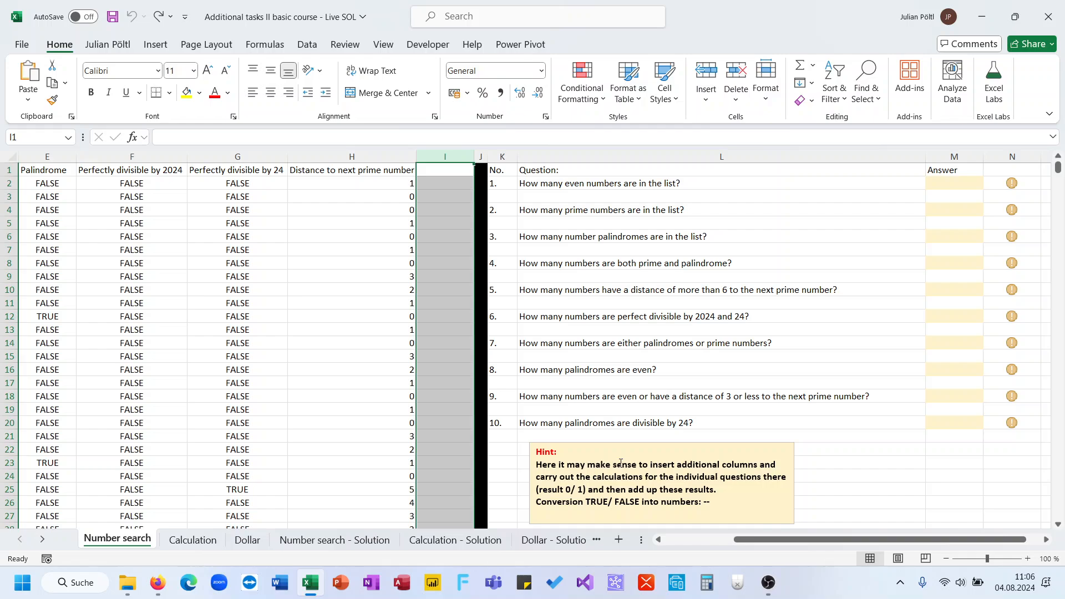
{"action": "key", "text": "ctrl+plus"}
{"action": "key", "text": "ctrl+plus"}
{"action": "key", "text": "ctrl+plus"}
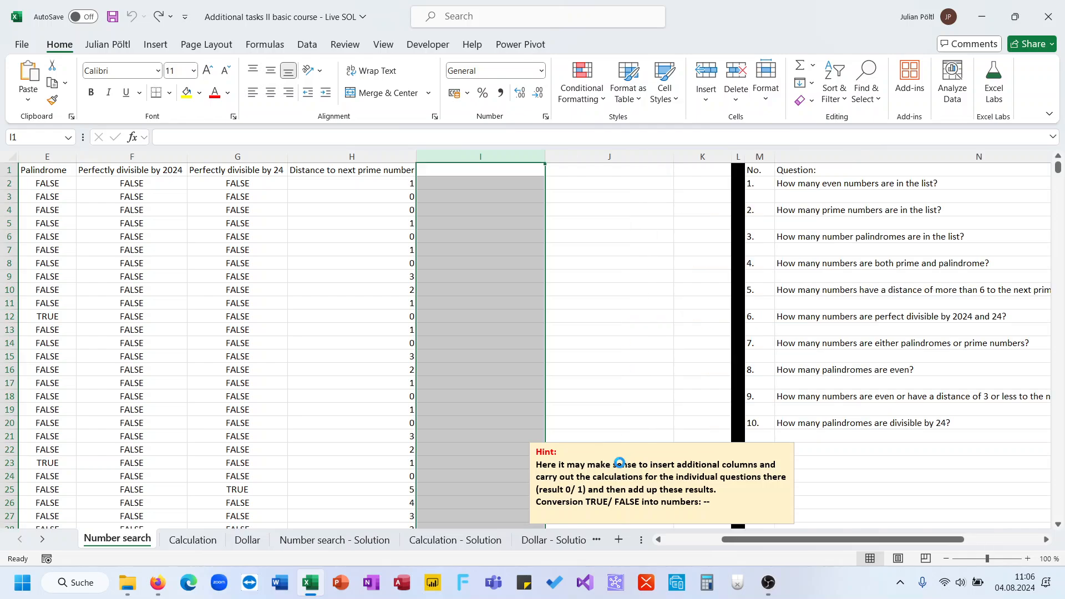
{"action": "key", "text": "ctrl+plus"}
{"action": "key", "text": "ctrl+plus"}
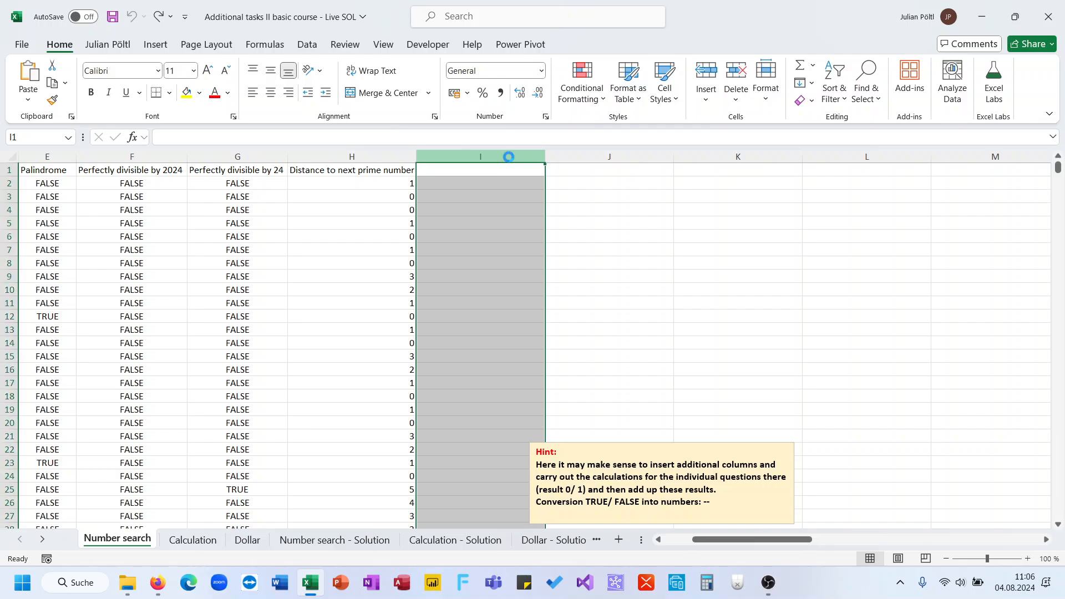
{"action": "left_click_drag", "start_coordinate": [509, 155], "coordinate": [493, 245]}
{"action": "left_click_drag", "start_coordinate": [468, 153], "coordinate": [134, 153]}
{"action": "key", "text": "ctrl+minus"}
{"action": "left_click", "coordinate": [161, 197]}
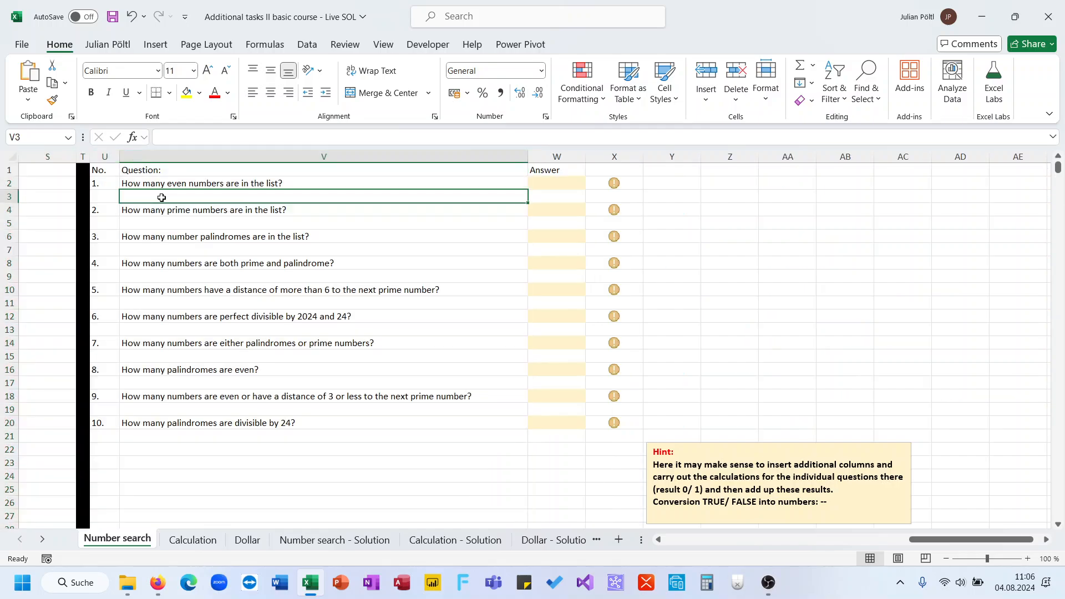
Step: Narrow the wide blank helper columns from I to R to one uniform smaller width
{"action": "scroll", "coordinate": [161, 197], "scroll_direction": "left", "scroll_amount": 5}
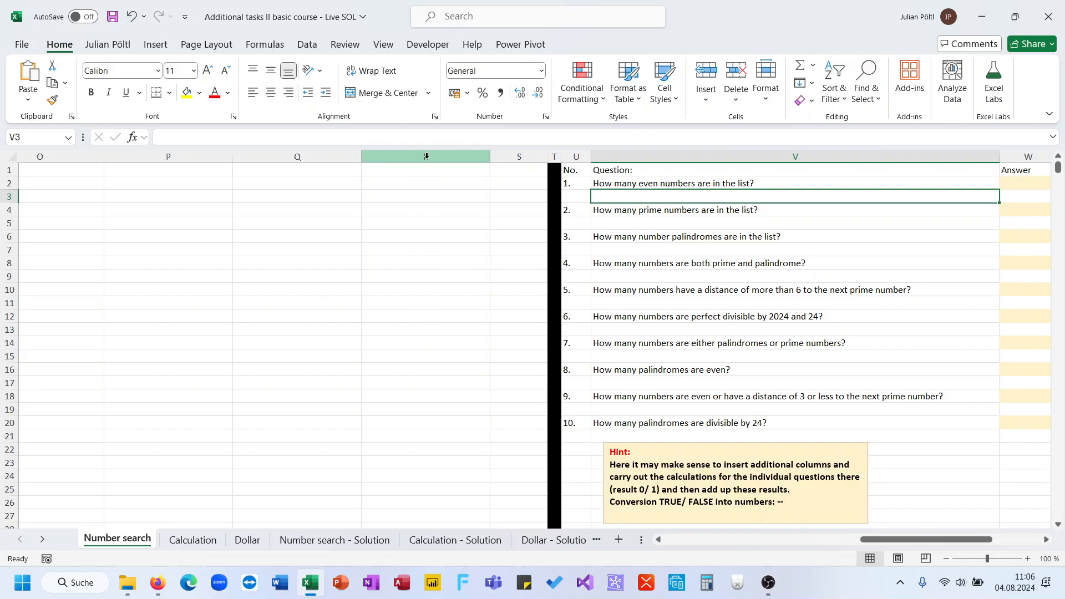
{"action": "left_click_drag", "start_coordinate": [418, 157], "coordinate": [213, 161]}
{"action": "left_click", "coordinate": [241, 207]}
{"action": "scroll", "coordinate": [241, 205], "scroll_direction": "right", "scroll_amount": 2}
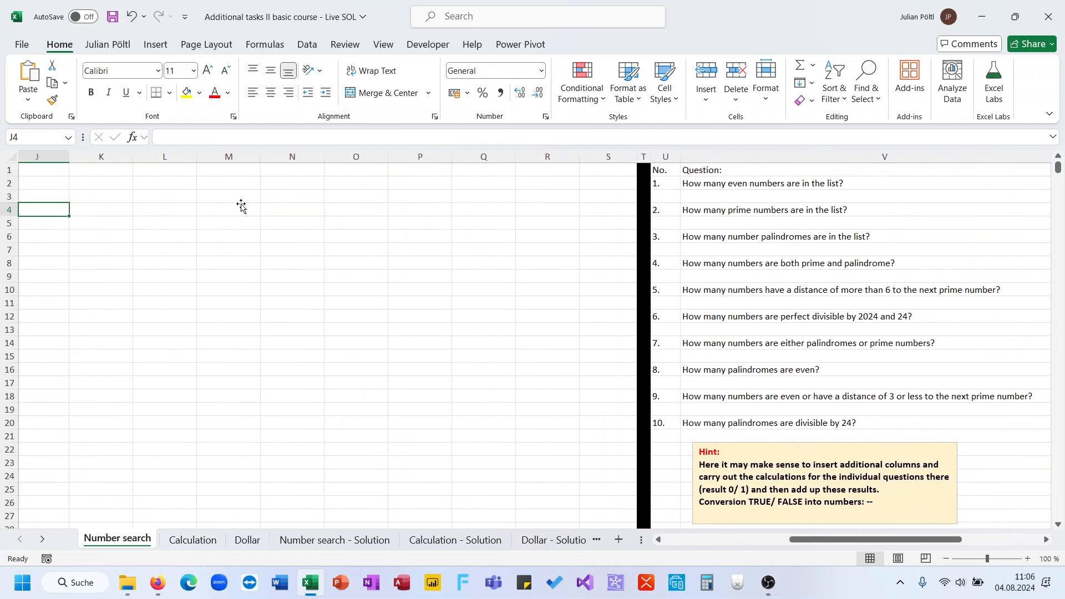
Step: Compare the Even and Odd columns of the number list with the wording of the questions
{"action": "scroll", "coordinate": [240, 206], "scroll_direction": "left", "scroll_amount": 5}
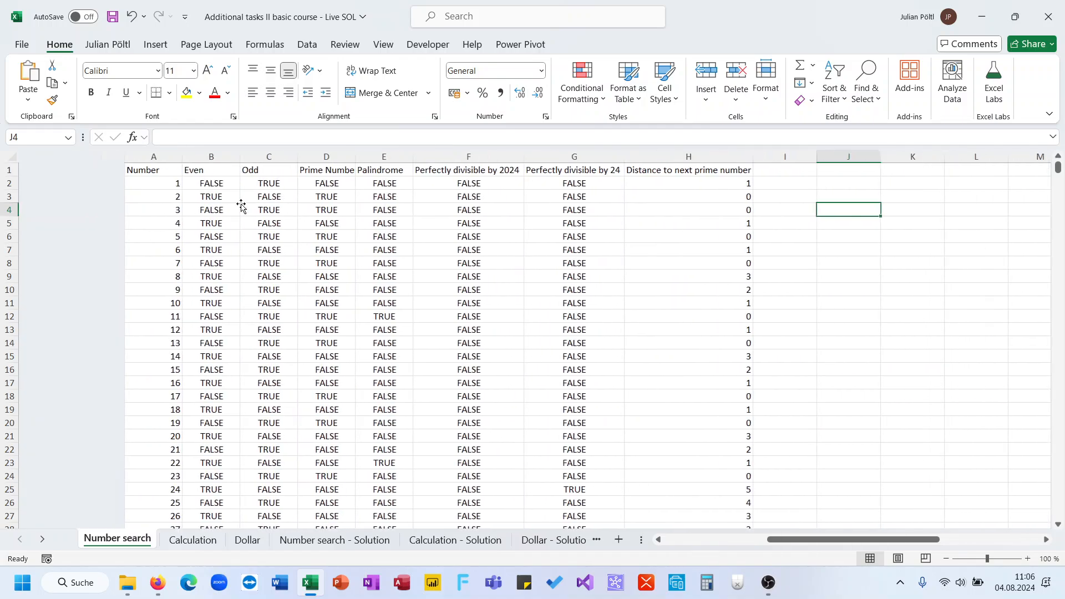
{"action": "left_click", "coordinate": [99, 185]}
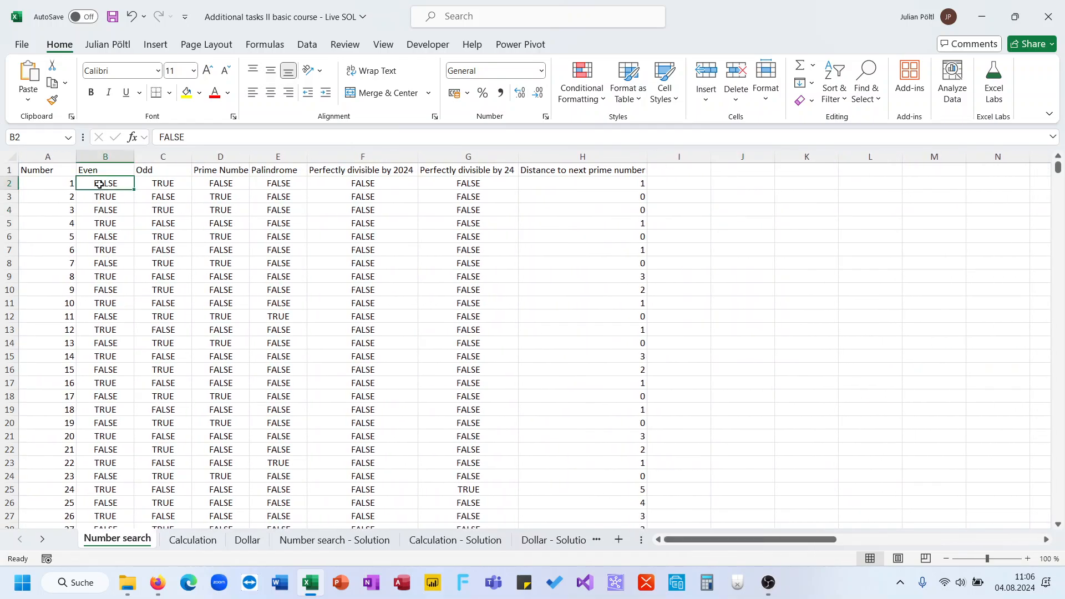
{"action": "key", "text": "Right"}
{"action": "key", "text": "Left"}
{"action": "key", "text": "Right"}
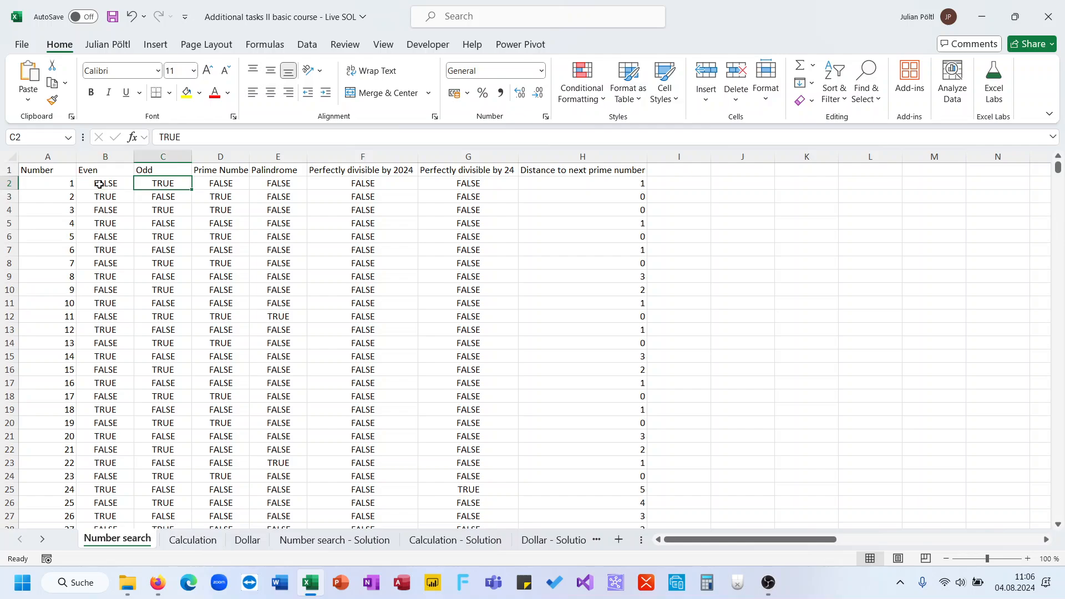
{"action": "key", "text": "Left"}
{"action": "scroll", "coordinate": [676, 253], "scroll_direction": "right", "scroll_amount": 3}
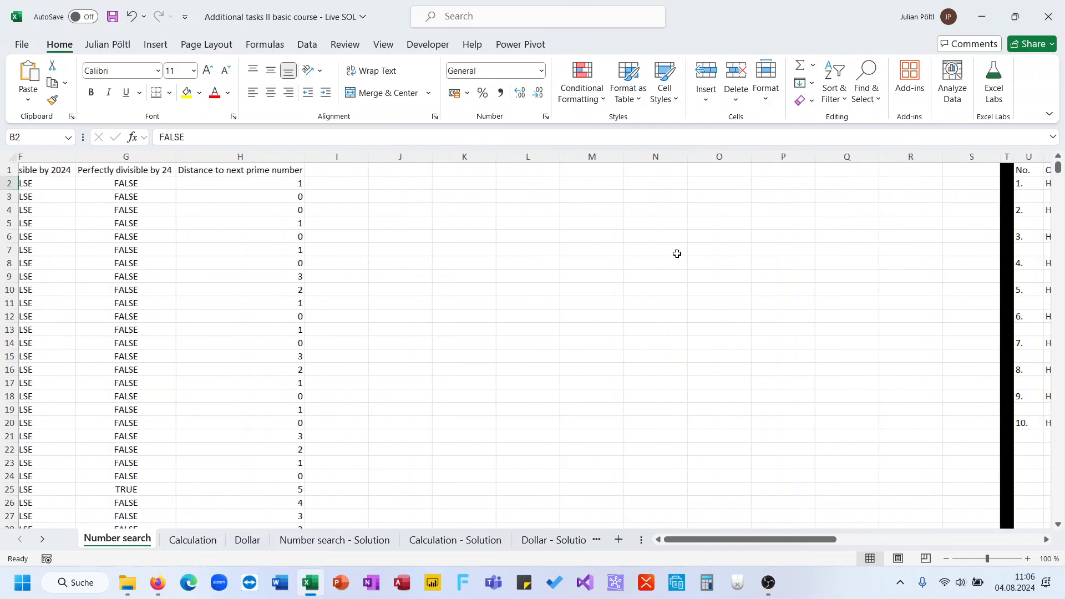
{"action": "scroll", "coordinate": [677, 253], "scroll_direction": "right", "scroll_amount": 3}
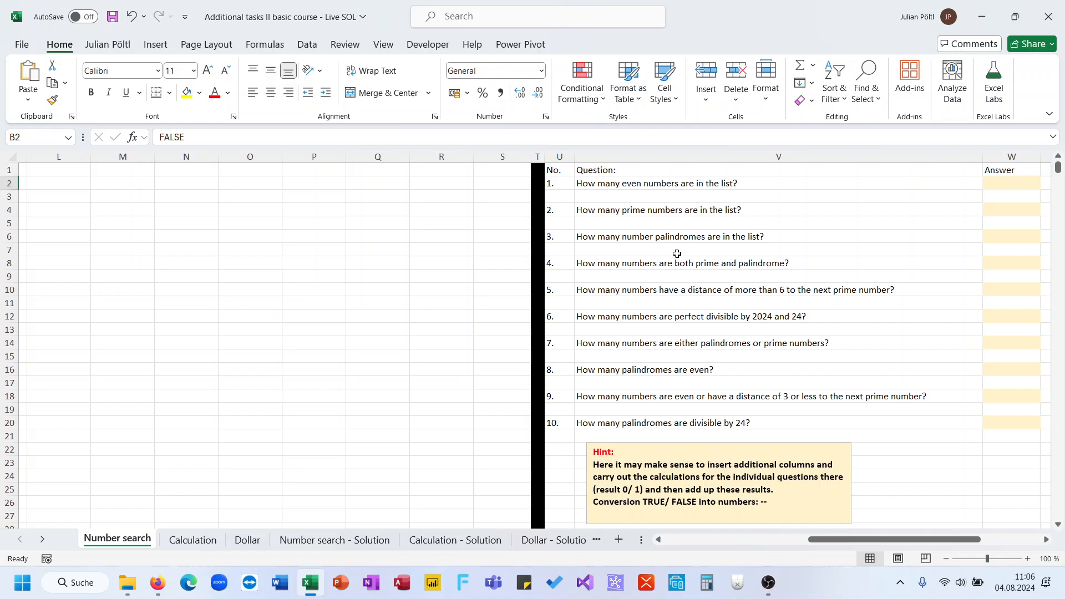
{"action": "scroll", "coordinate": [327, 331], "scroll_direction": "left", "scroll_amount": 6}
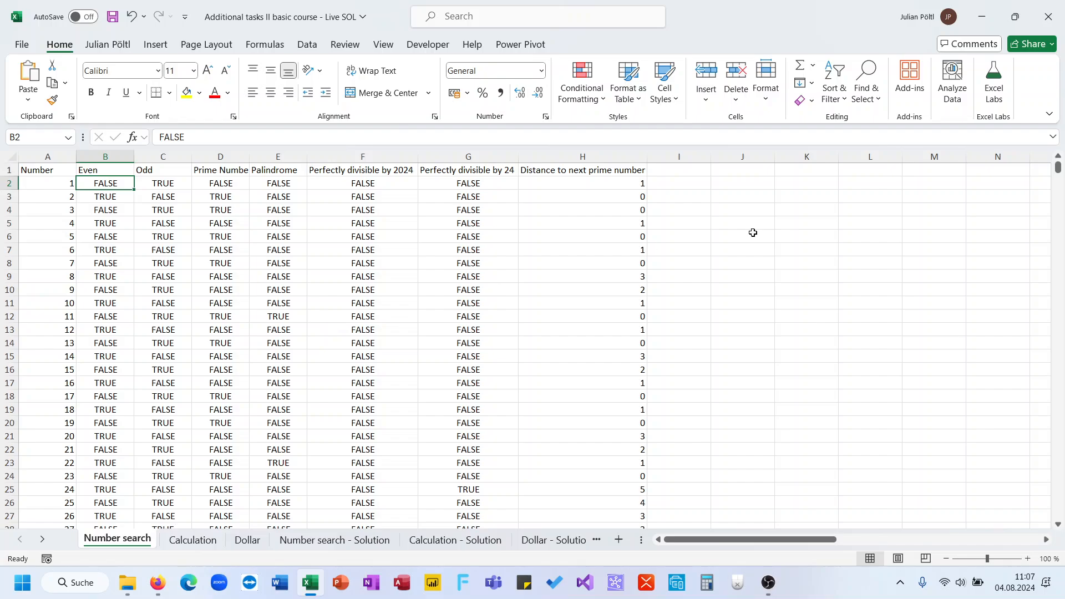
{"action": "scroll", "coordinate": [753, 233], "scroll_direction": "right", "scroll_amount": 3}
{"action": "scroll", "coordinate": [753, 233], "scroll_direction": "right", "scroll_amount": 3}
{"action": "scroll", "coordinate": [753, 233], "scroll_direction": "left", "scroll_amount": 6}
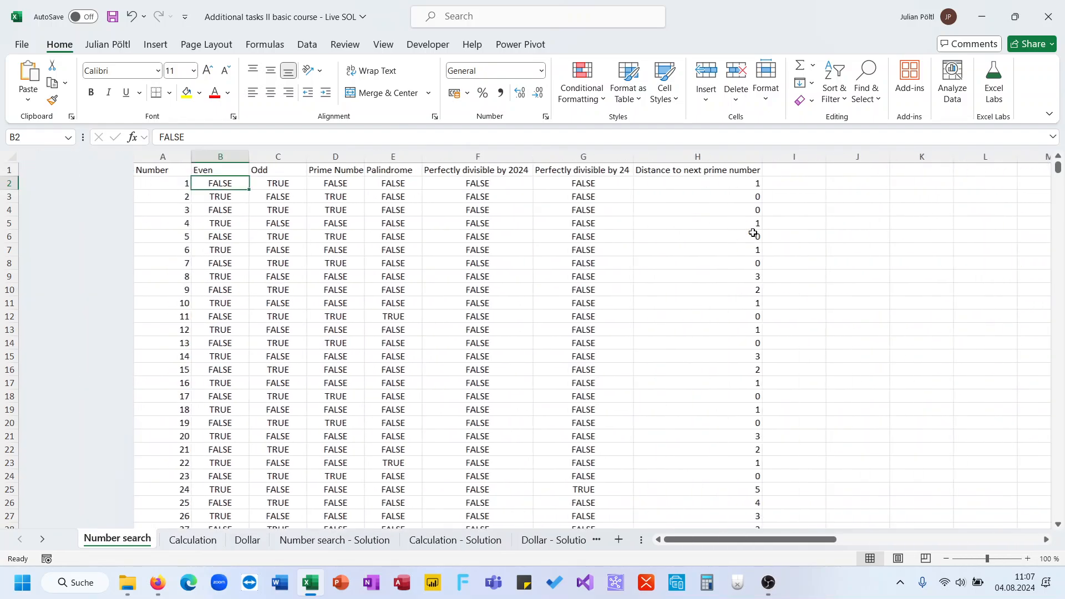
Step: Label the first two helper columns 1. in I1 and 2. in J1
{"action": "left_click", "coordinate": [670, 170]}
{"action": "type", "text": "1."}
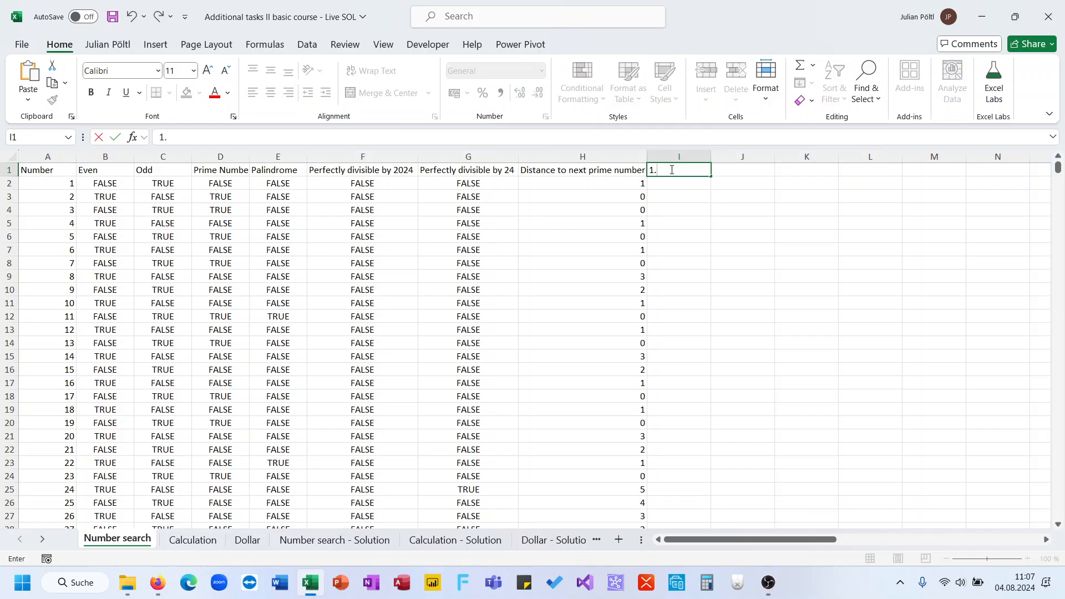
{"action": "key", "text": "Return"}
{"action": "key", "text": "Up"}
{"action": "key", "text": "Right"}
{"action": "type", "text": "2."}
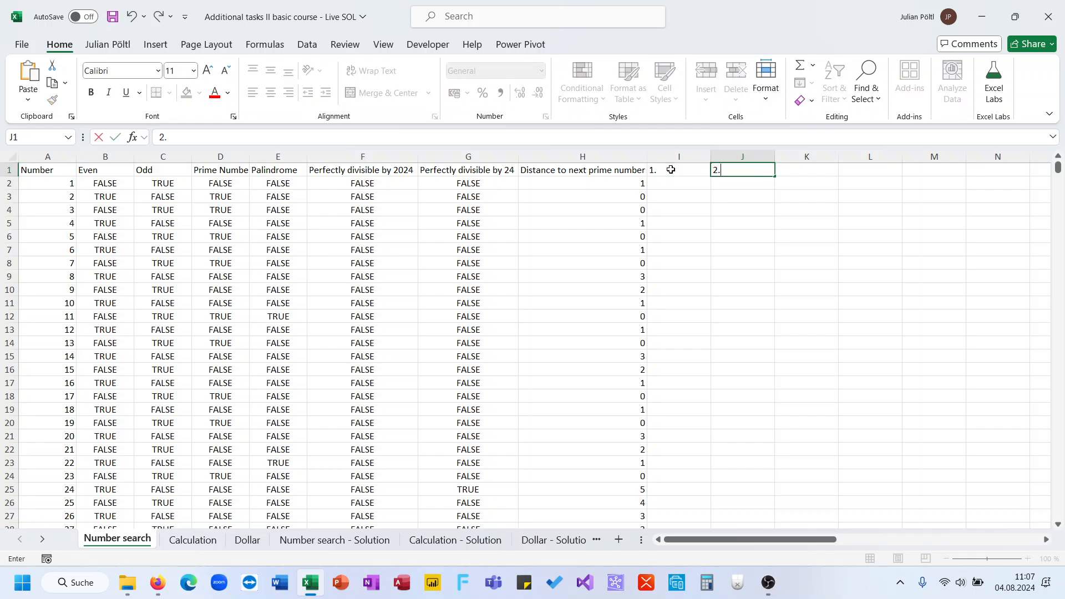
{"action": "key", "text": "Return"}
Step: Enter =--B2 in I2 to convert the Even flag into a number for question 1
{"action": "left_click", "coordinate": [661, 185]}
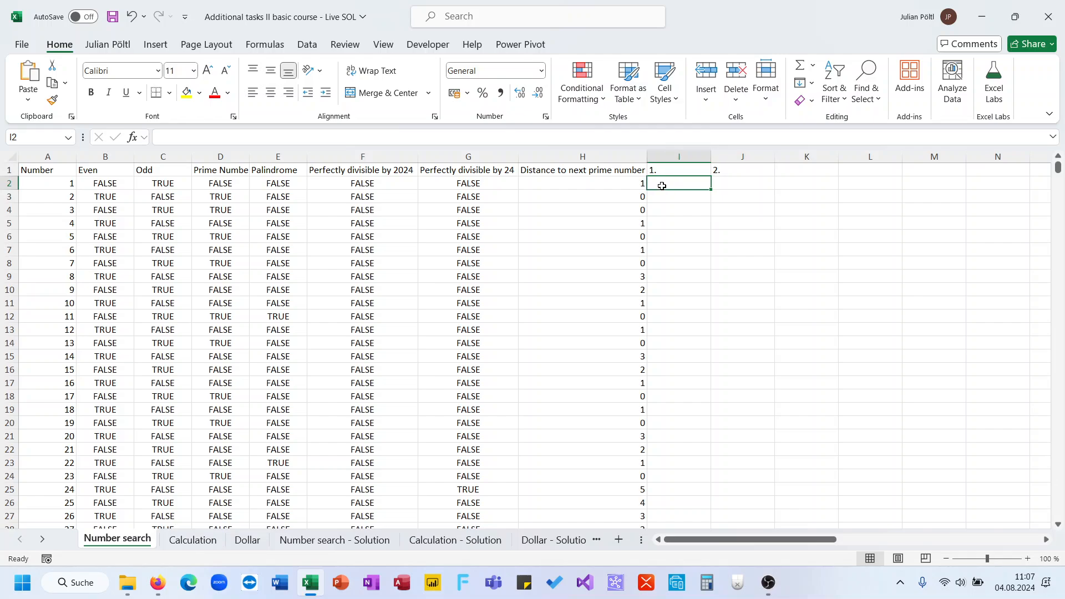
{"action": "scroll", "coordinate": [662, 186], "scroll_direction": "right", "scroll_amount": 4}
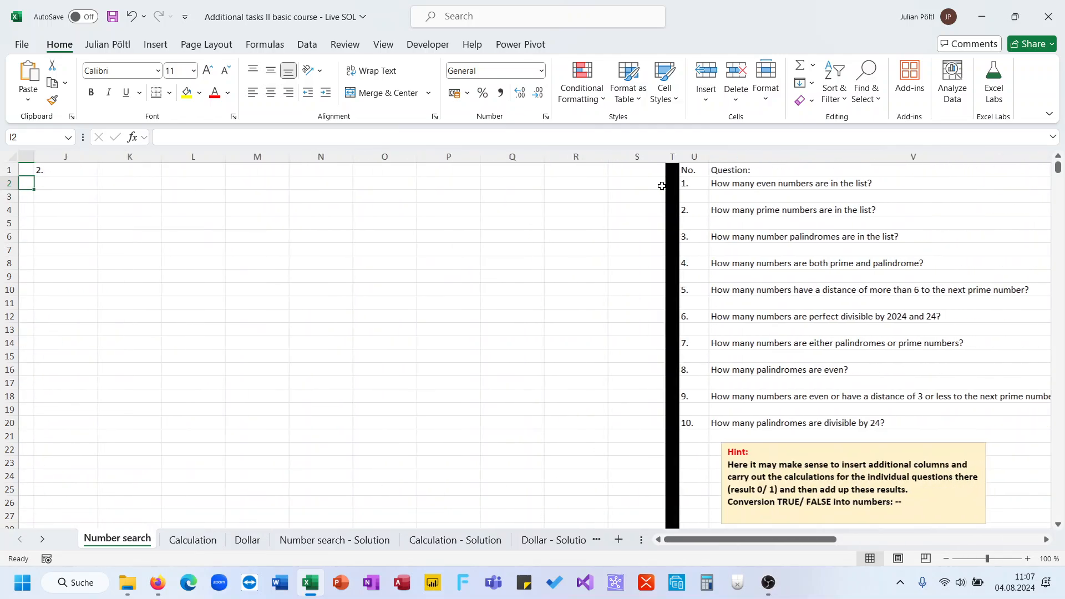
{"action": "scroll", "coordinate": [662, 186], "scroll_direction": "left", "scroll_amount": 4}
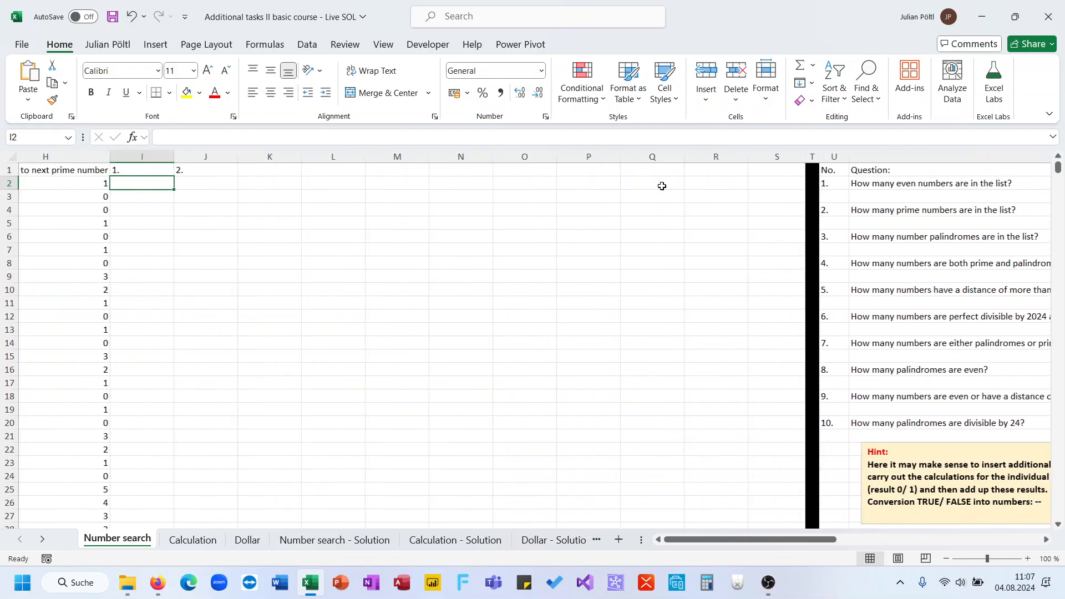
{"action": "type", "text": "="}
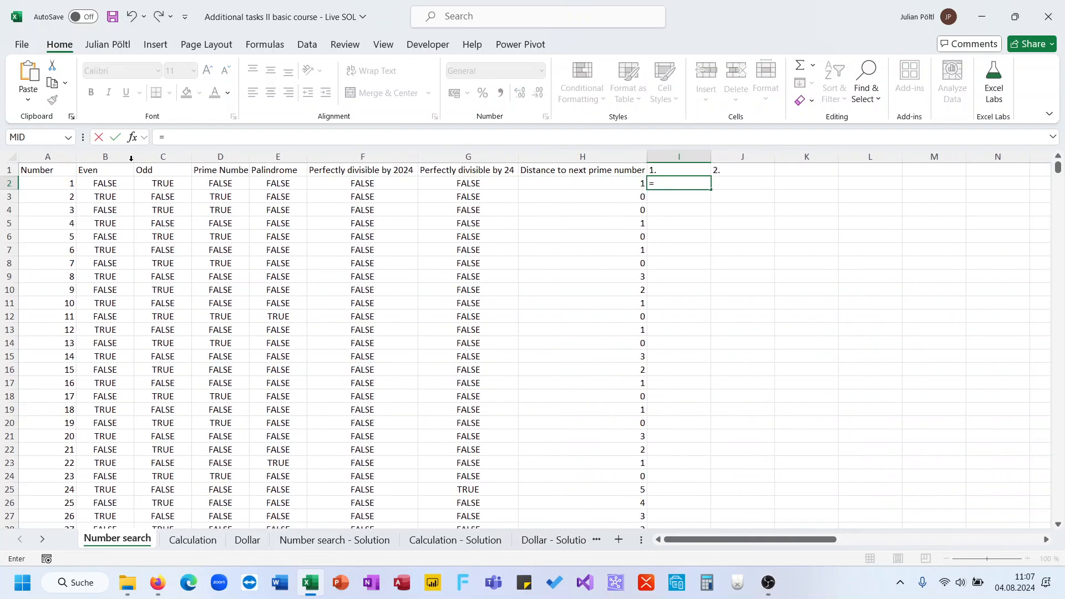
{"action": "left_click", "coordinate": [99, 184]}
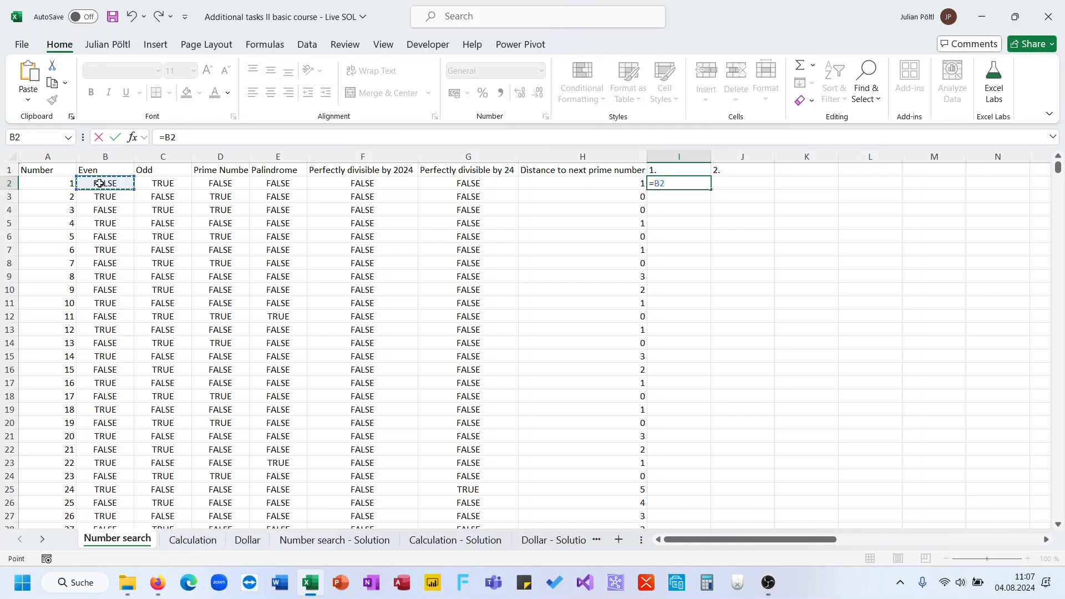
{"action": "key", "text": "BackSpace"}
{"action": "type", "text": "--"}
{"action": "left_click", "coordinate": [99, 184]}
{"action": "key", "text": "ctrl+Return"}
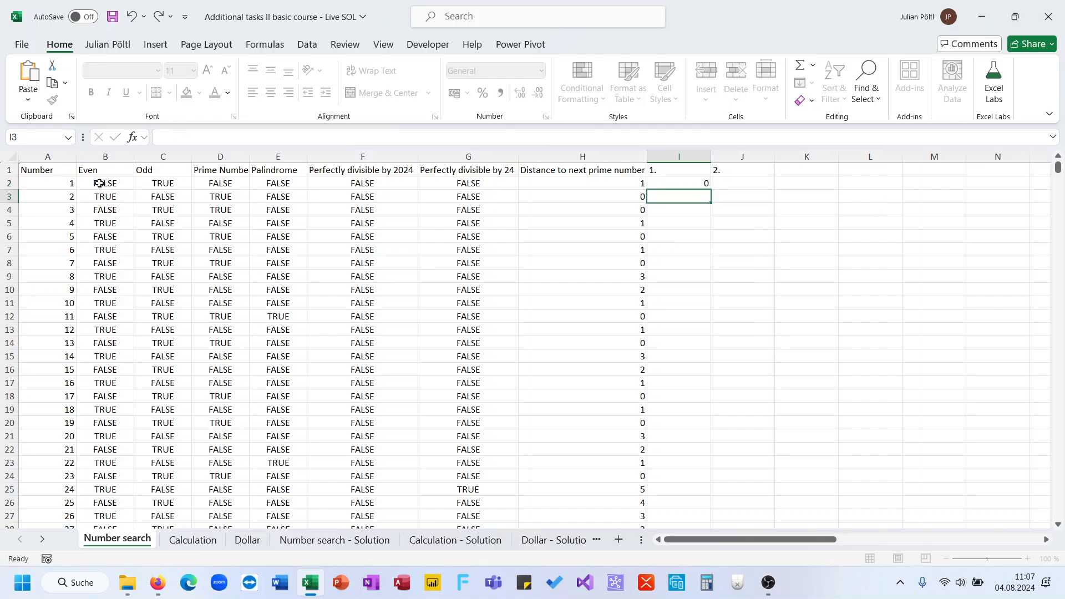
Step: Fill the I2 formula down helper column 1. to the end of the number list and check its extent
{"action": "double_click", "coordinate": [711, 189]}
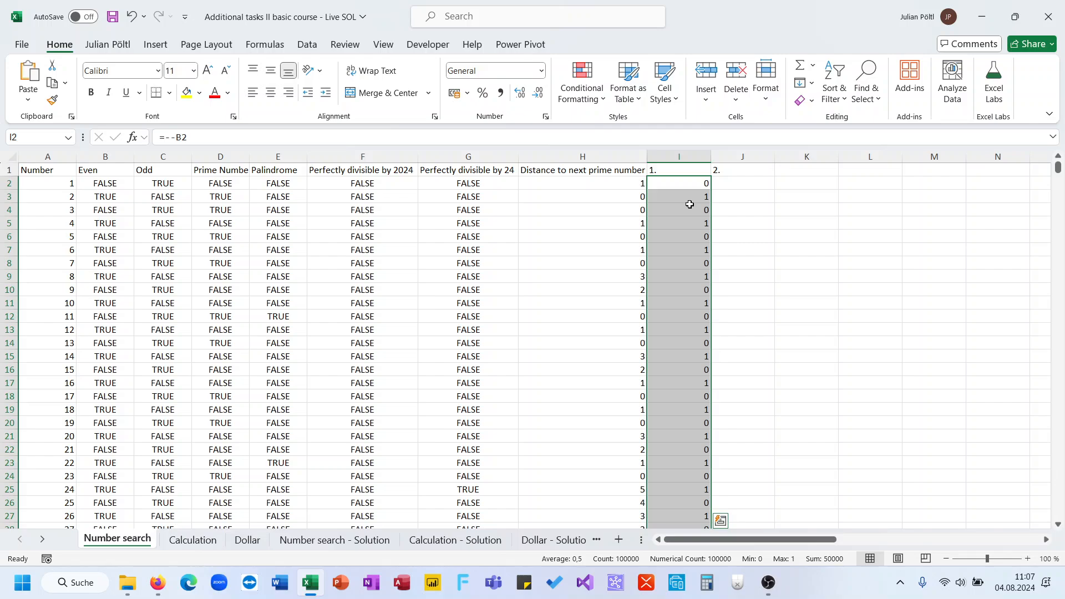
{"action": "key", "text": "ctrl+Down"}
{"action": "key", "text": "ctrl+Up"}
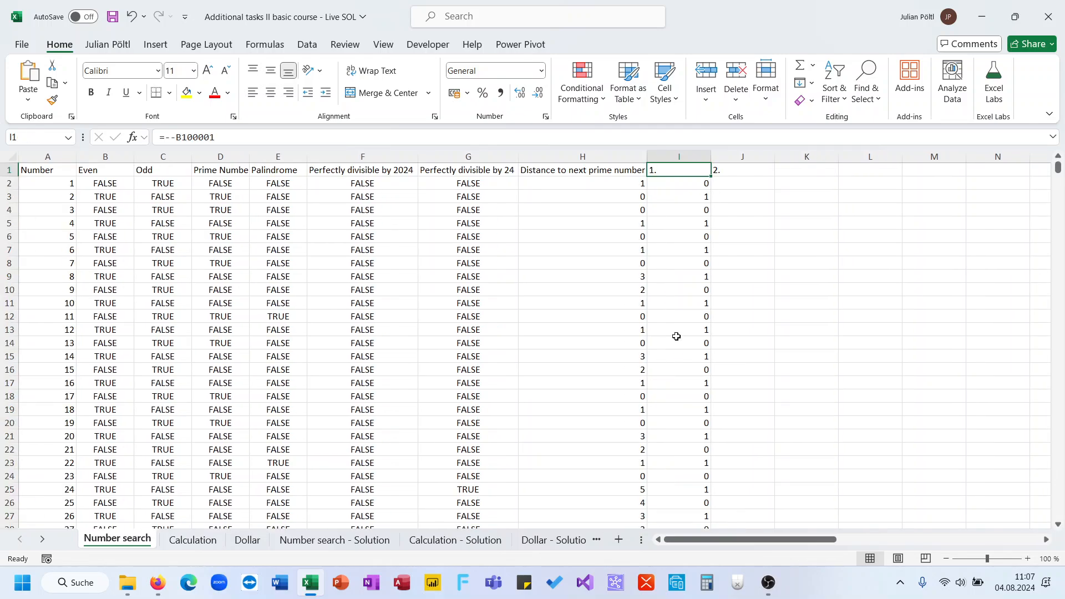
{"action": "key", "text": "Right"}
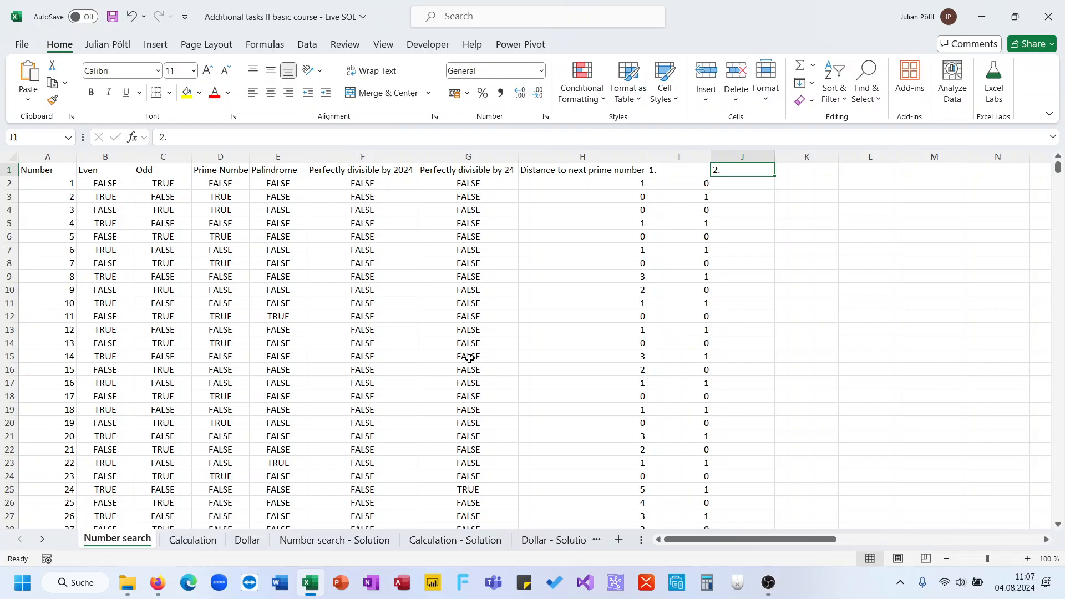
Step: Answer question 1 on even numbers in W2 by summing helper column 1. with =SUM(I:I)
{"action": "scroll", "coordinate": [469, 358], "scroll_direction": "right", "scroll_amount": 5}
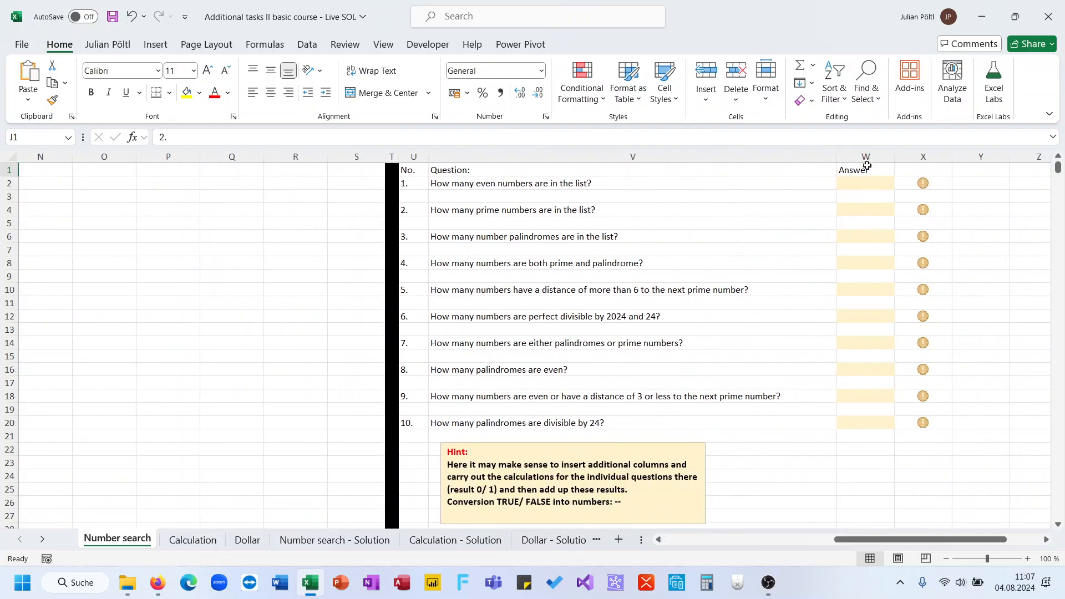
{"action": "left_click", "coordinate": [865, 181]}
{"action": "type", "text": "=sum"}
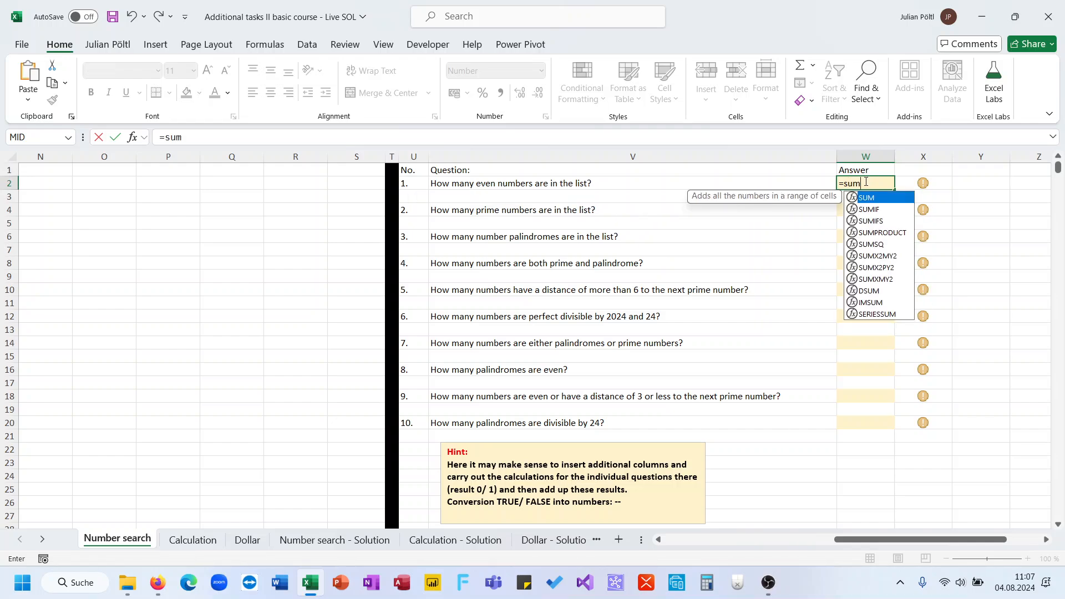
{"action": "key", "text": "Tab"}
{"action": "scroll", "coordinate": [470, 298], "scroll_direction": "left", "scroll_amount": 10}
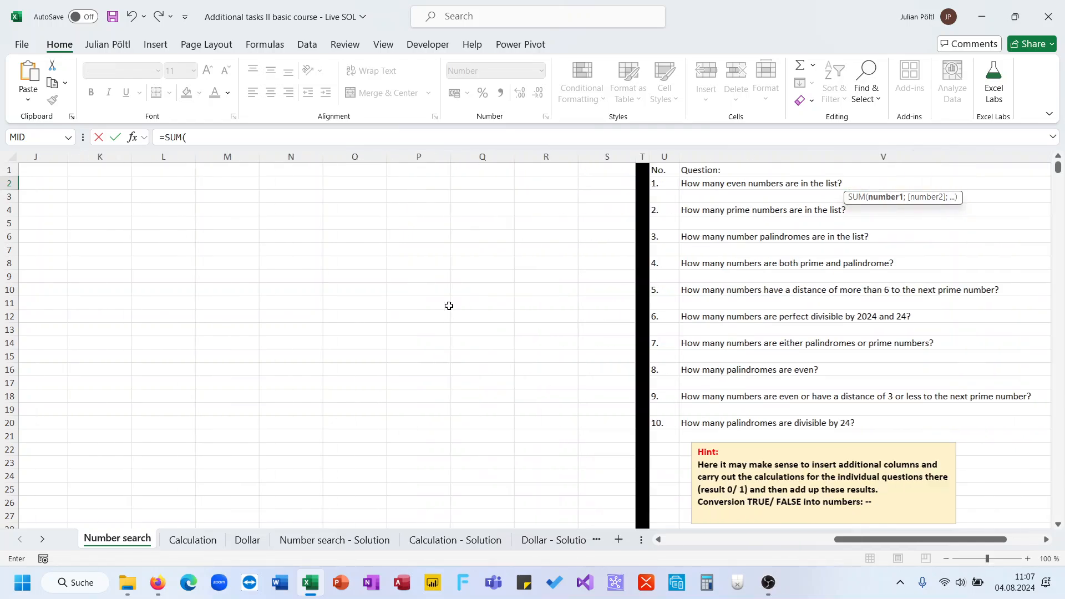
{"action": "left_click", "coordinate": [205, 156]}
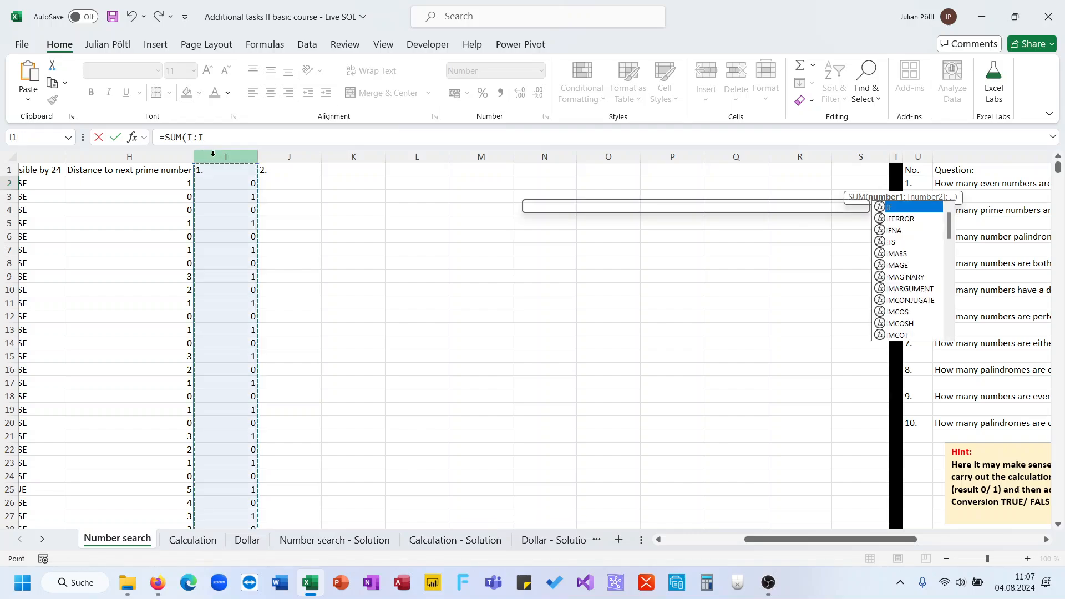
{"action": "key", "text": "Return"}
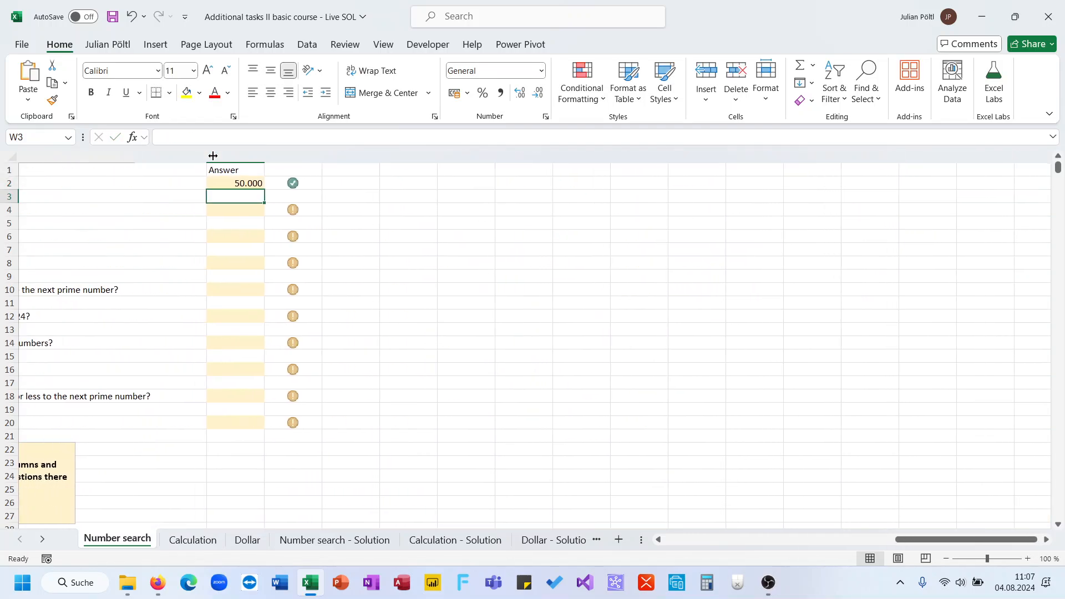
Step: Enter =--D2 in J2 to convert the prime number flag into a number for question 2
{"action": "scroll", "coordinate": [213, 156], "scroll_direction": "left", "scroll_amount": 2}
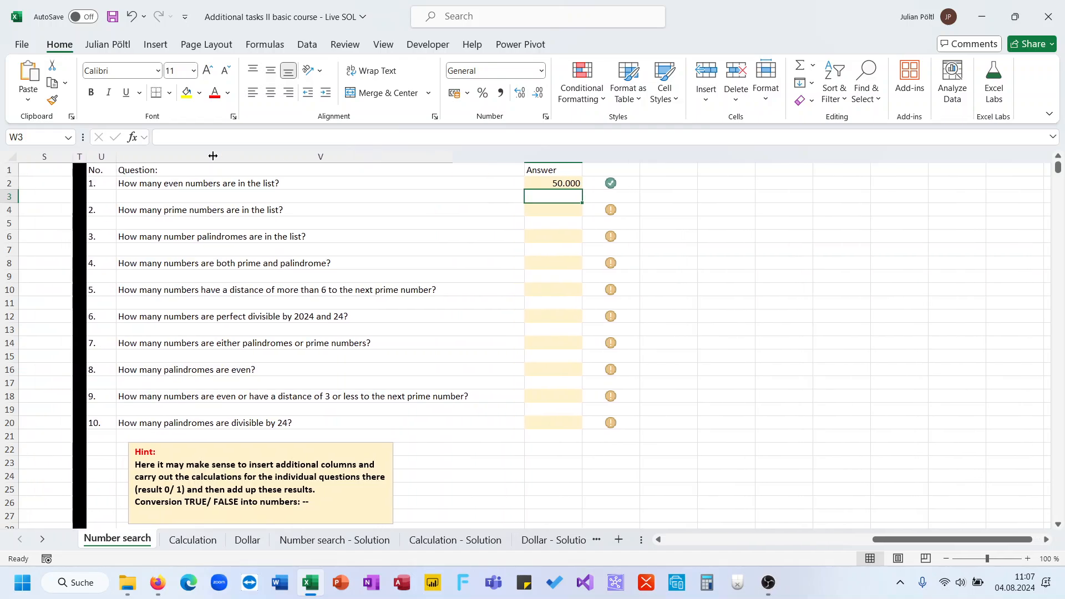
{"action": "scroll", "coordinate": [174, 186], "scroll_direction": "left", "scroll_amount": 6}
{"action": "scroll", "coordinate": [174, 187], "scroll_direction": "left", "scroll_amount": 6}
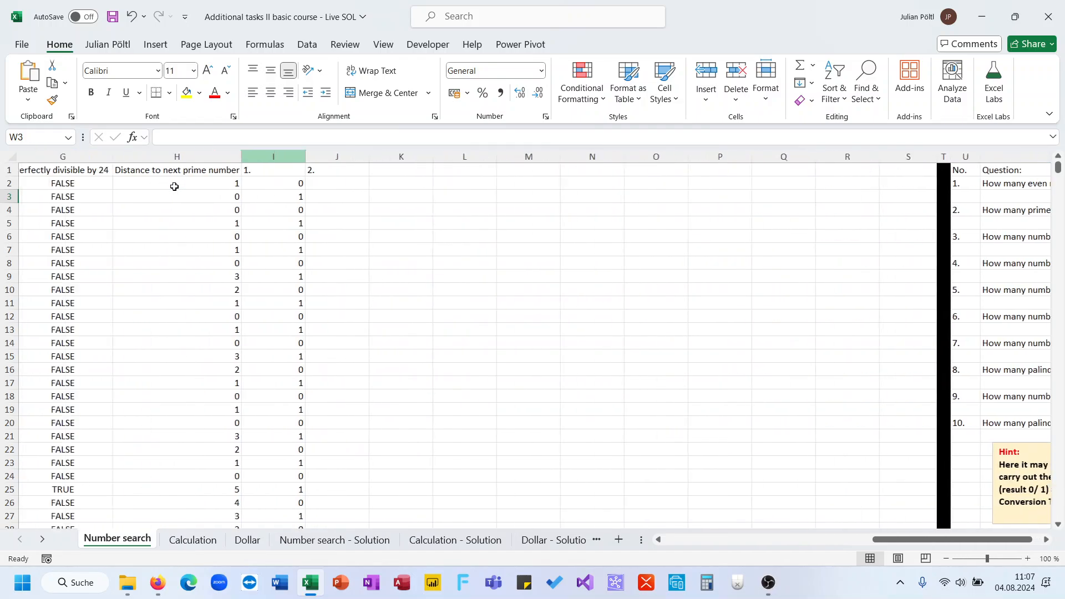
{"action": "left_click", "coordinate": [475, 183]}
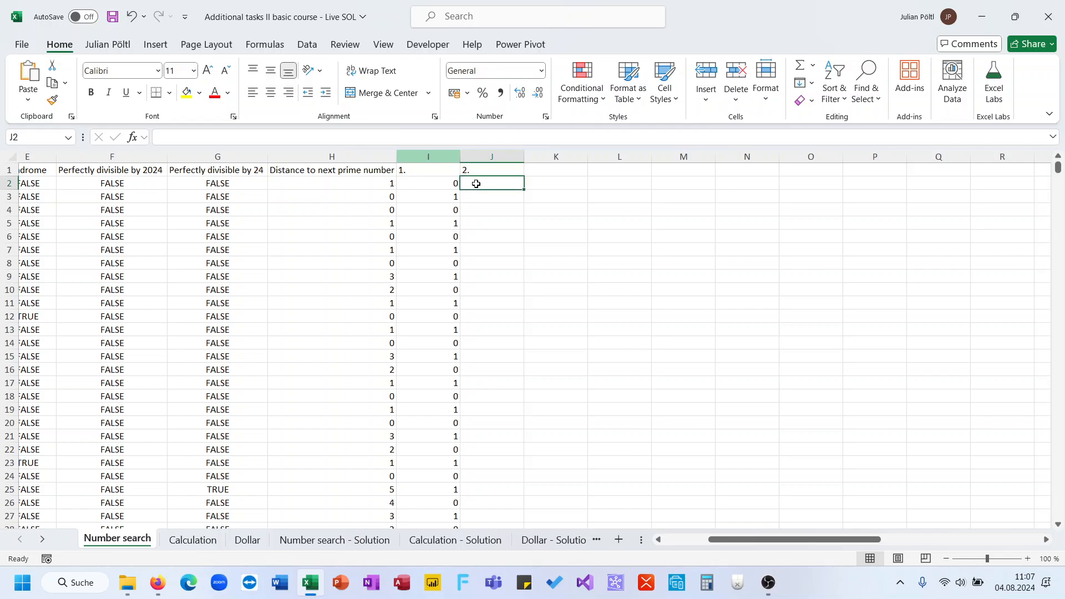
{"action": "scroll", "coordinate": [475, 183], "scroll_direction": "left", "scroll_amount": 5}
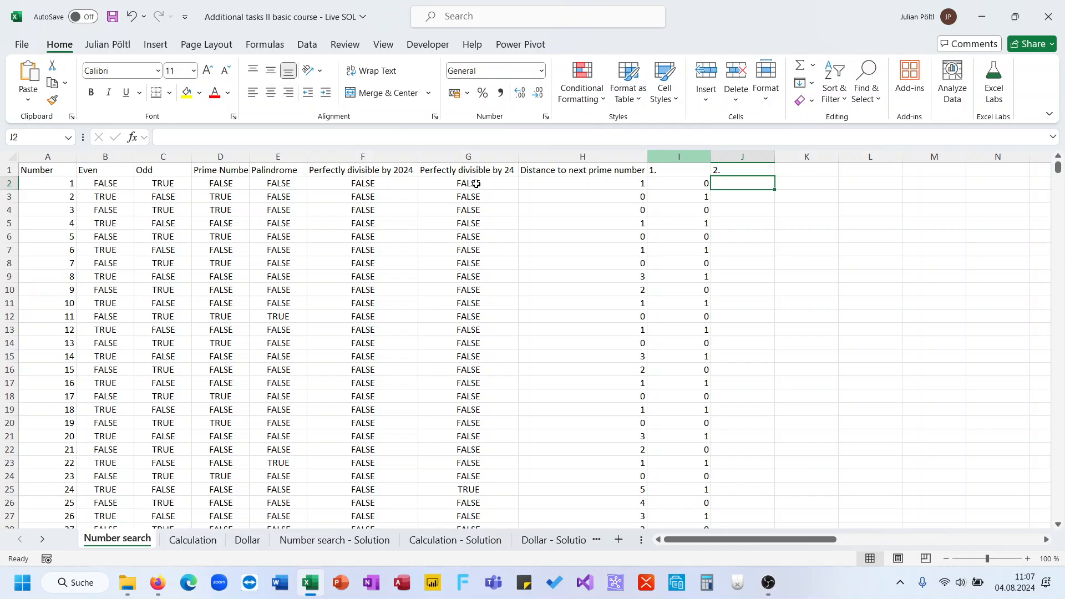
{"action": "type", "text": "=--"}
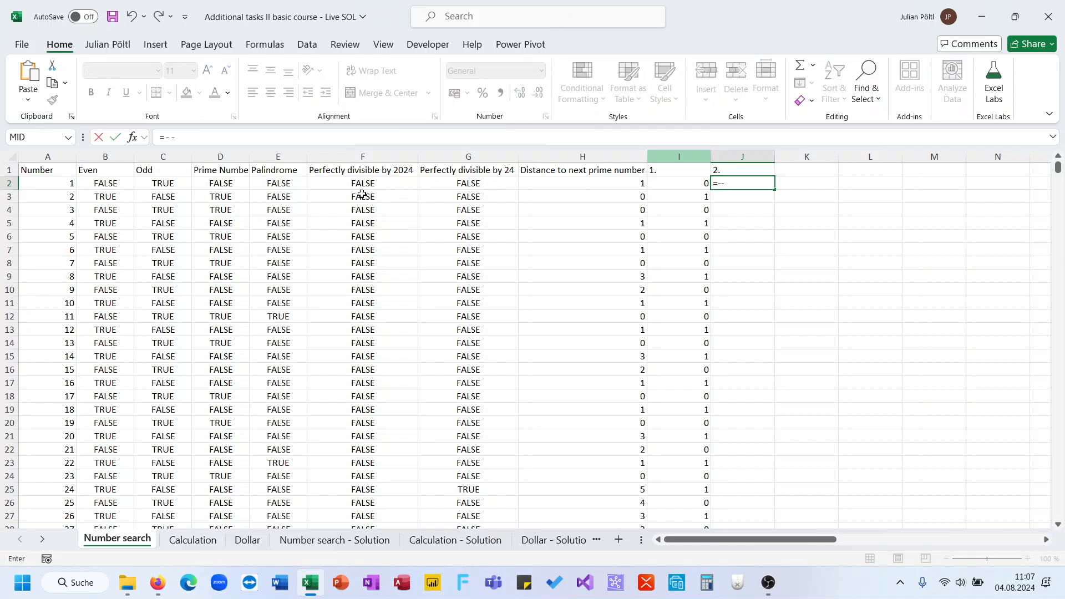
{"action": "left_click", "coordinate": [219, 181]}
{"action": "key", "text": "ctrl+Return"}
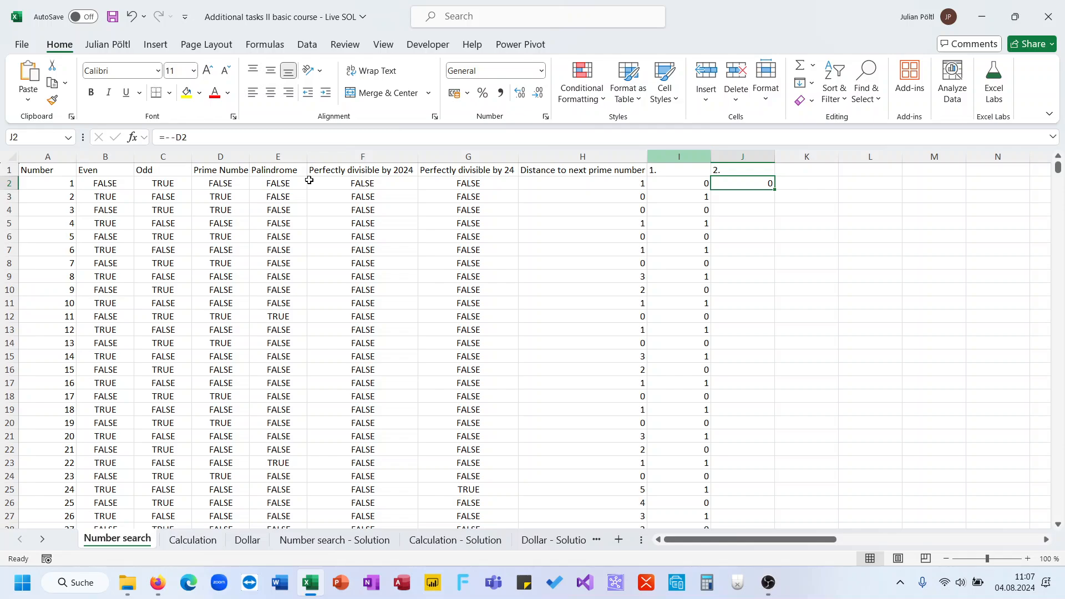
Step: Fill the J2 formula down helper column 2. to the end of the number list
{"action": "double_click", "coordinate": [774, 189]}
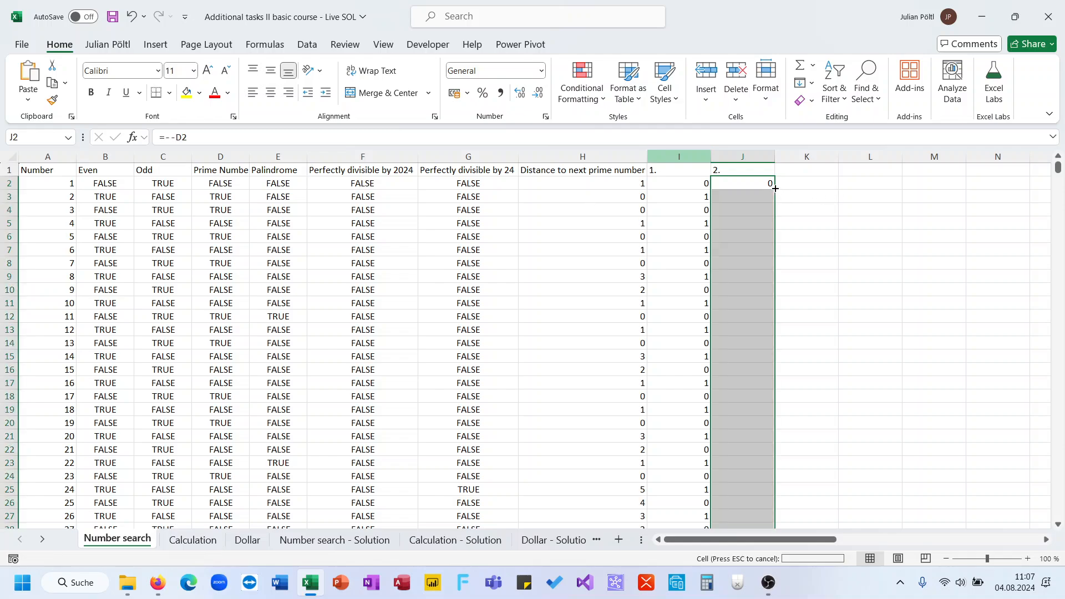
{"action": "scroll", "coordinate": [684, 487], "scroll_direction": "down", "scroll_amount": 7}
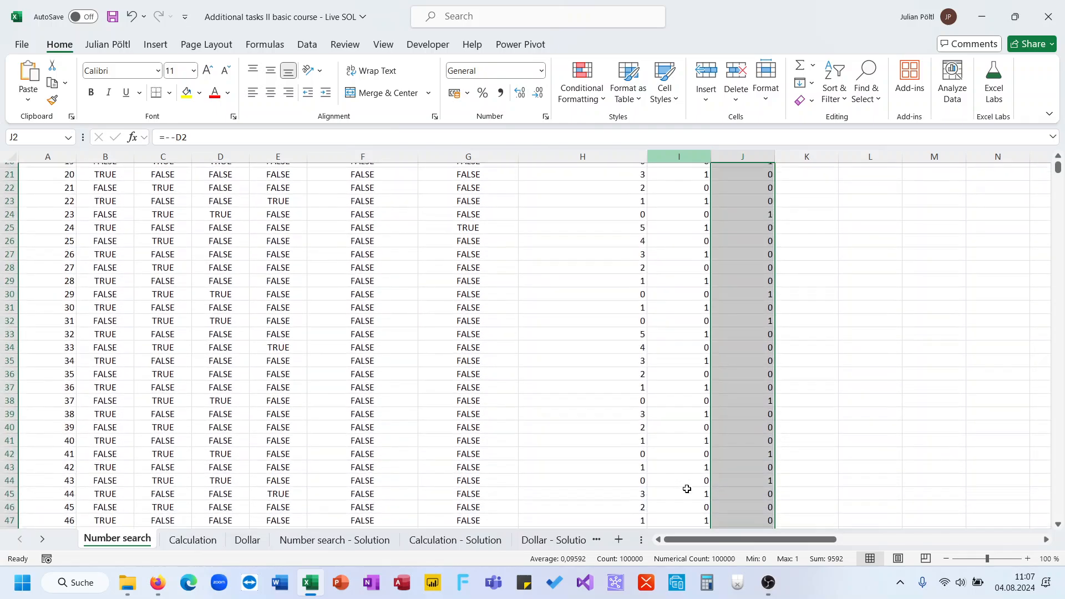
{"action": "scroll", "coordinate": [685, 488], "scroll_direction": "up", "scroll_amount": 7}
Step: Answer question 2 on prime numbers in W4 by summing helper column 2. with =SUM(J:J)
{"action": "scroll", "coordinate": [817, 328], "scroll_direction": "right", "scroll_amount": 10}
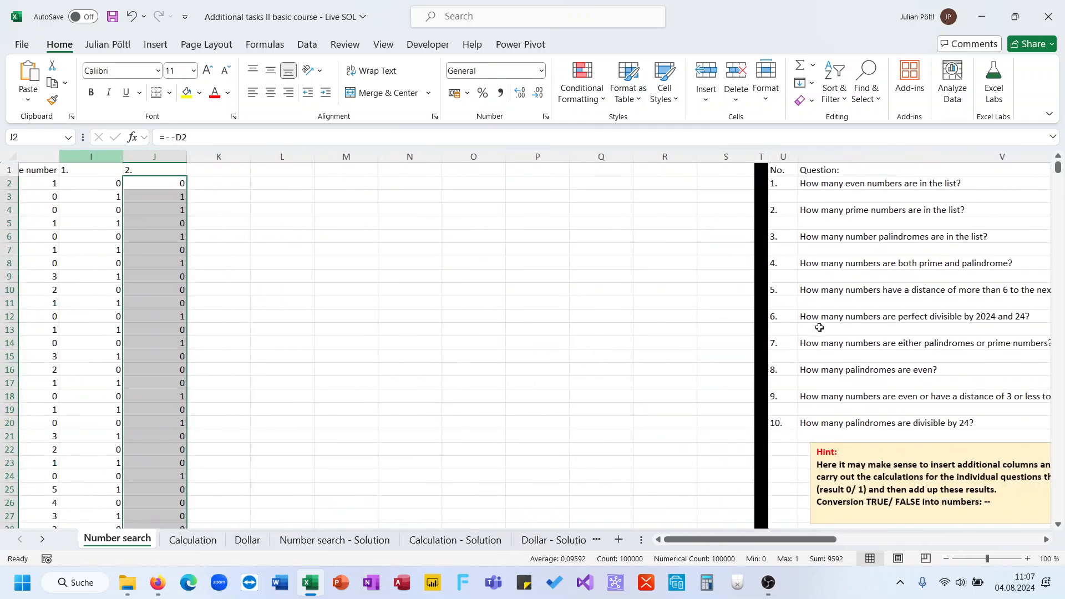
{"action": "left_click", "coordinate": [872, 206]}
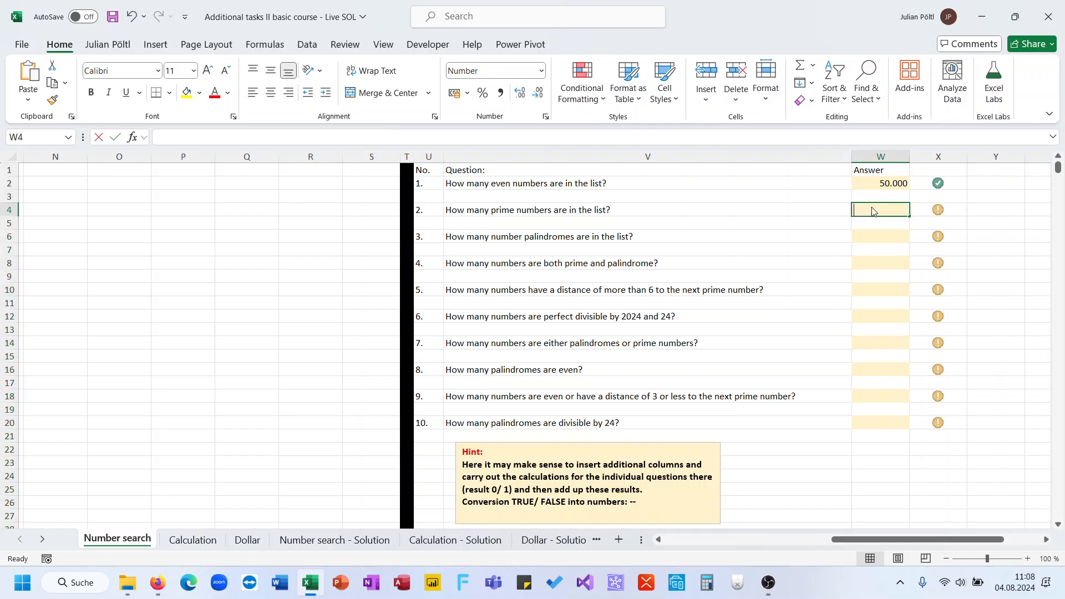
{"action": "type", "text": "=sum"}
{"action": "key", "text": "Tab"}
{"action": "scroll", "coordinate": [549, 325], "scroll_direction": "left", "scroll_amount": 8}
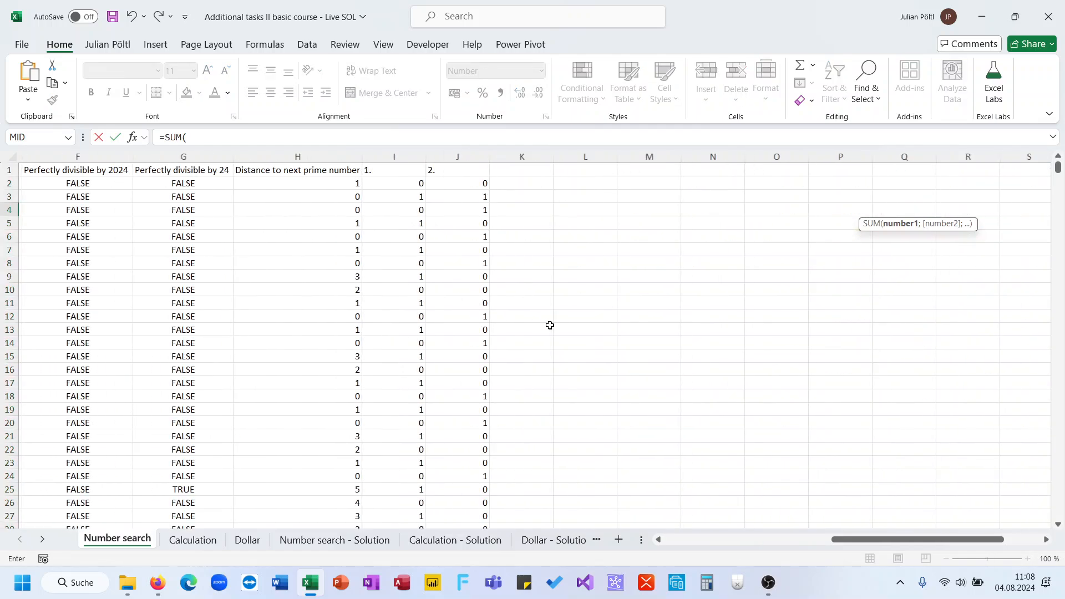
{"action": "left_click", "coordinate": [555, 155]}
{"action": "key", "text": "Return"}
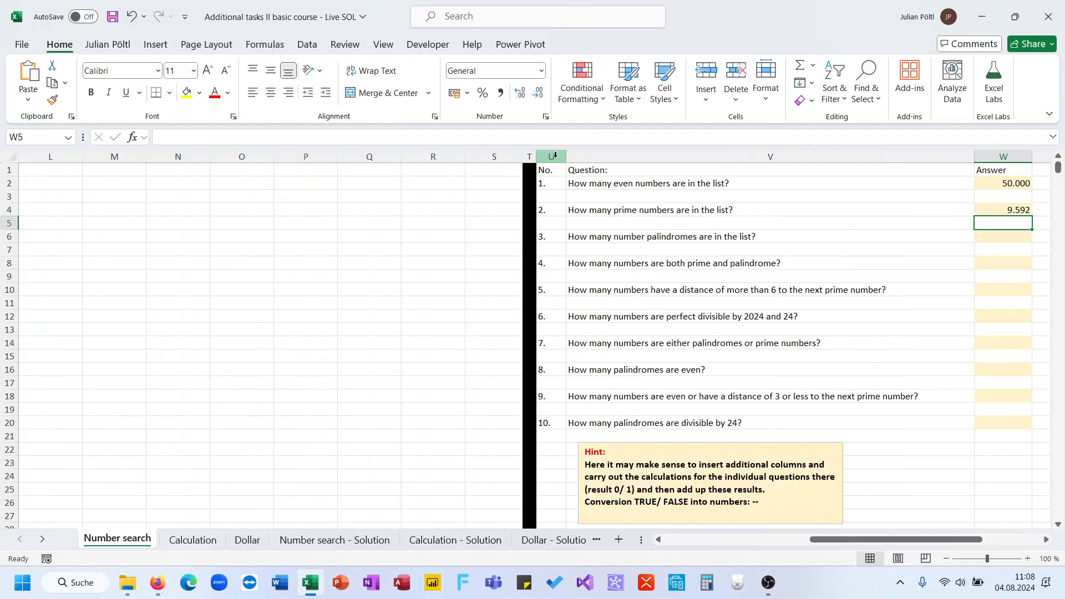
{"action": "scroll", "coordinate": [555, 155], "scroll_direction": "right", "scroll_amount": 10}
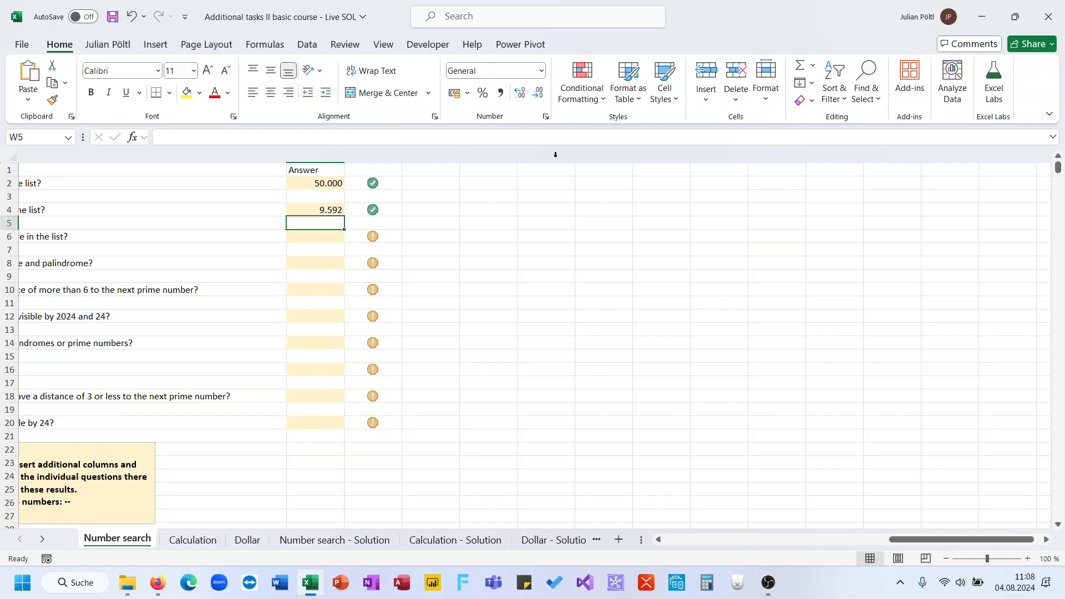
Step: Label the next helper column 3. in K1 for the palindrome question
{"action": "scroll", "coordinate": [431, 239], "scroll_direction": "left", "scroll_amount": 5}
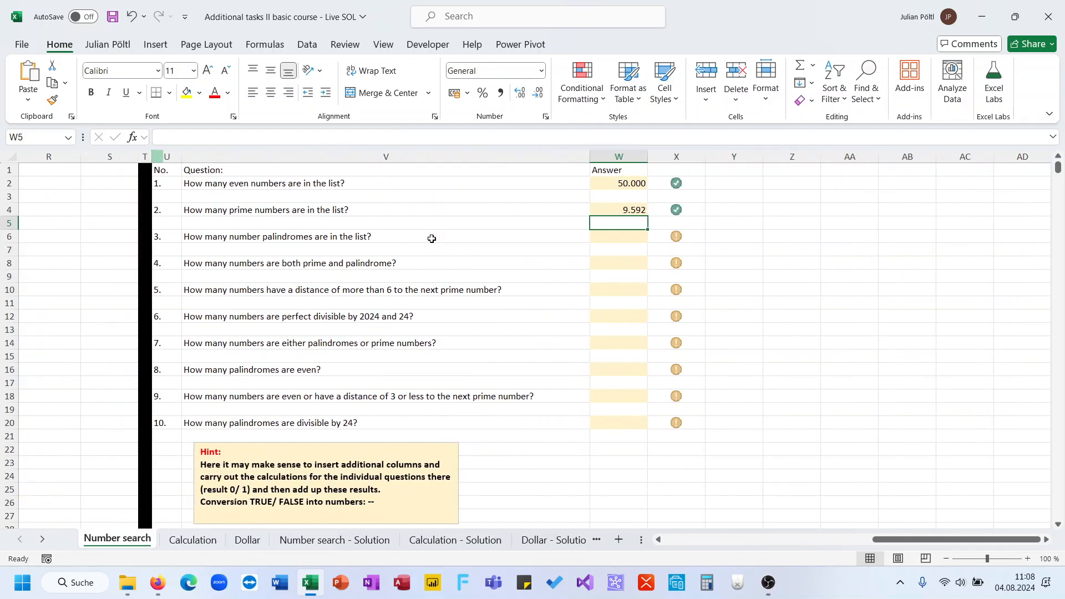
{"action": "scroll", "coordinate": [431, 238], "scroll_direction": "left", "scroll_amount": 5}
{"action": "left_click", "coordinate": [310, 171]}
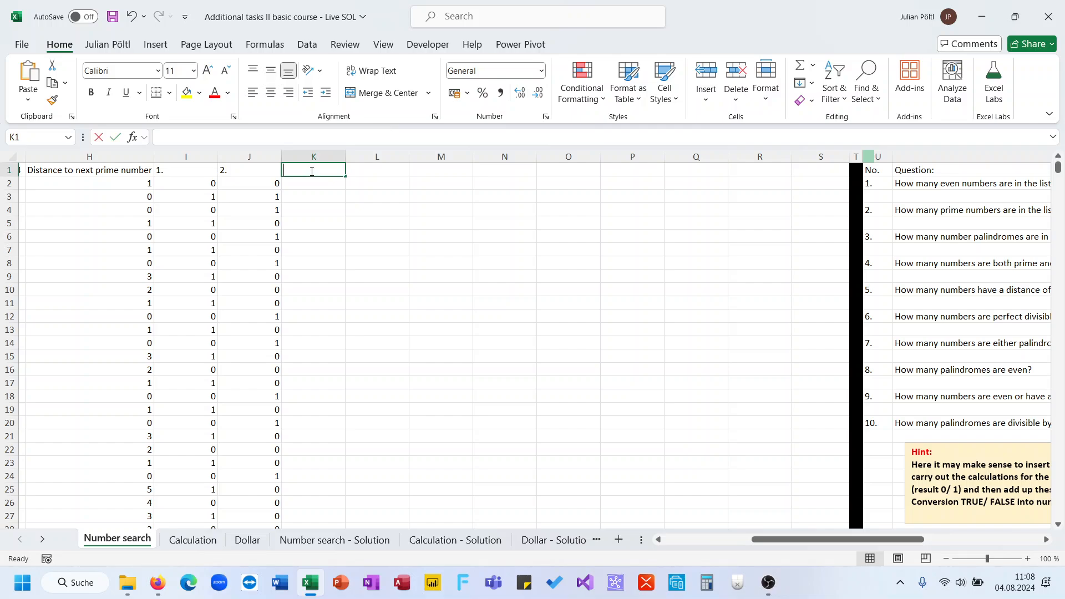
{"action": "type", "text": "3."}
{"action": "key", "text": "Return"}
Step: Enter =--E2 in K2 to convert the Palindrome flag into a number and fill it down the number list
{"action": "type", "text": "=--"}
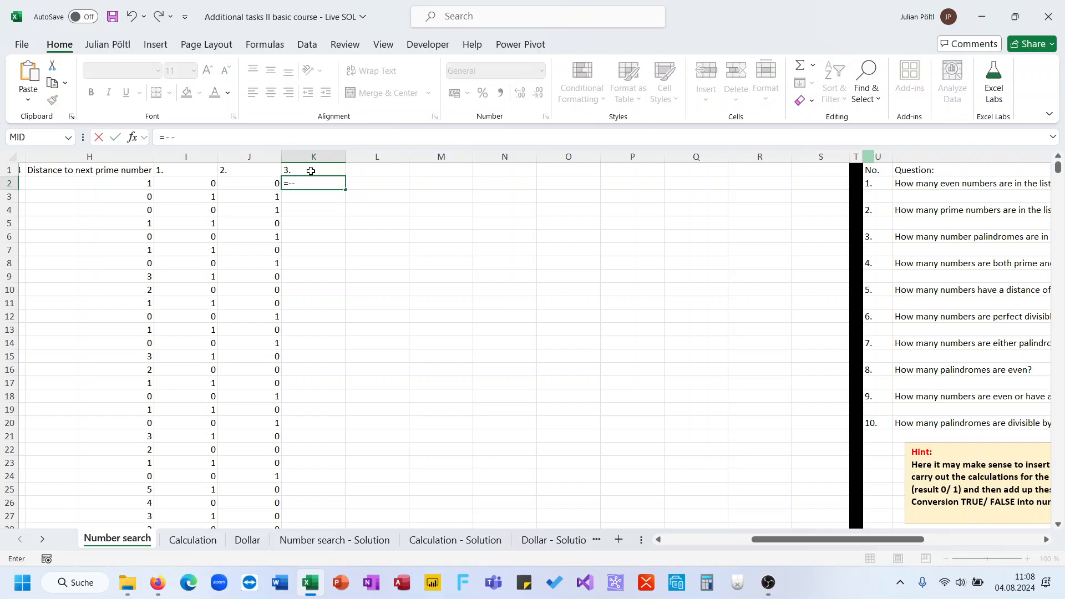
{"action": "scroll", "coordinate": [300, 188], "scroll_direction": "left", "scroll_amount": 5}
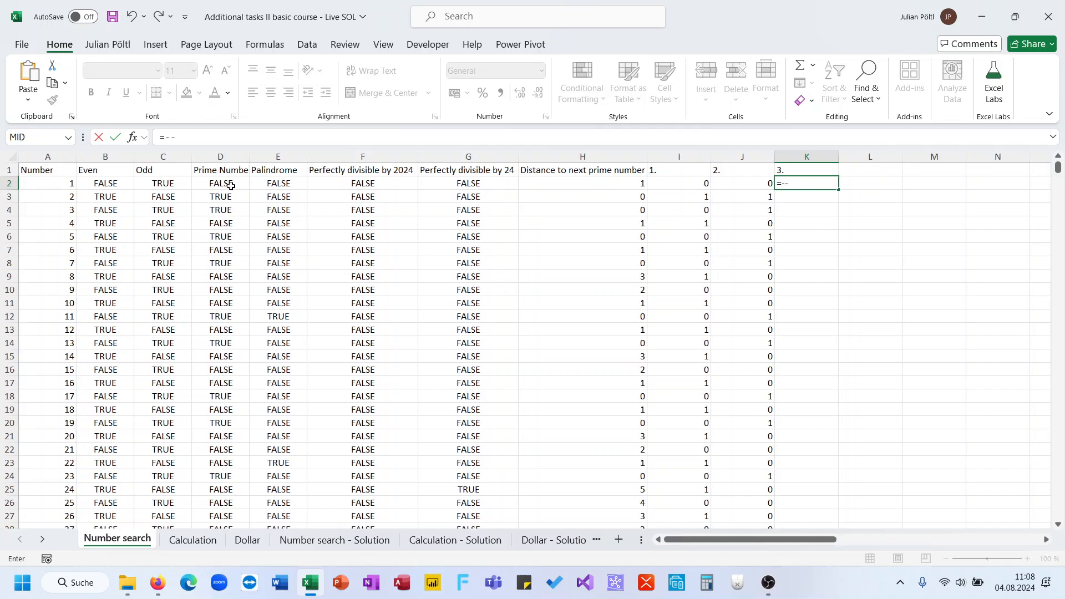
{"action": "left_click", "coordinate": [266, 183]}
{"action": "key", "text": "Return"}
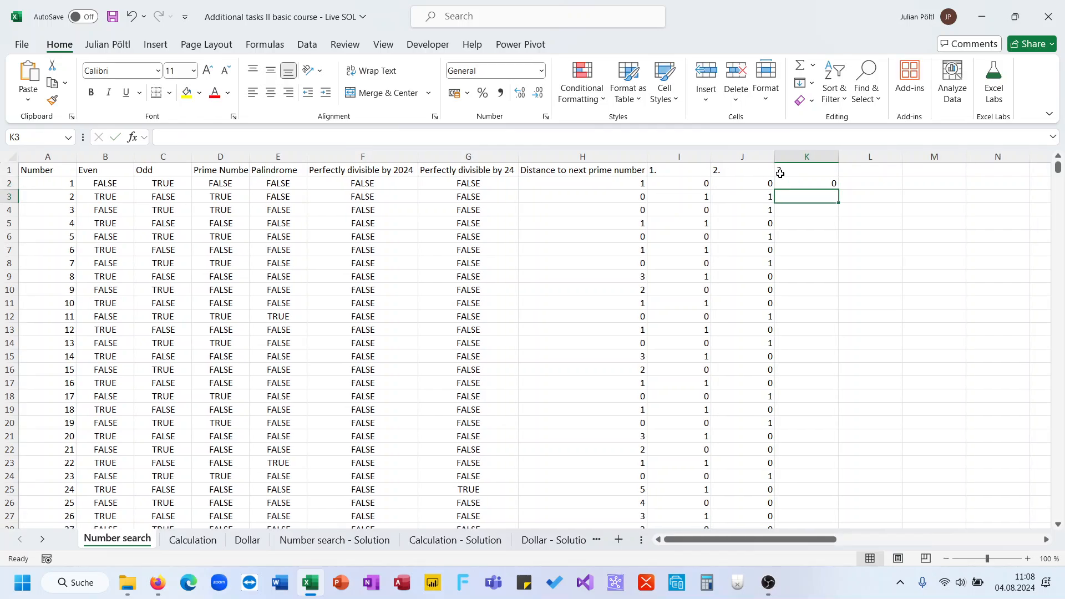
{"action": "left_click", "coordinate": [800, 182]}
{"action": "double_click", "coordinate": [842, 190]}
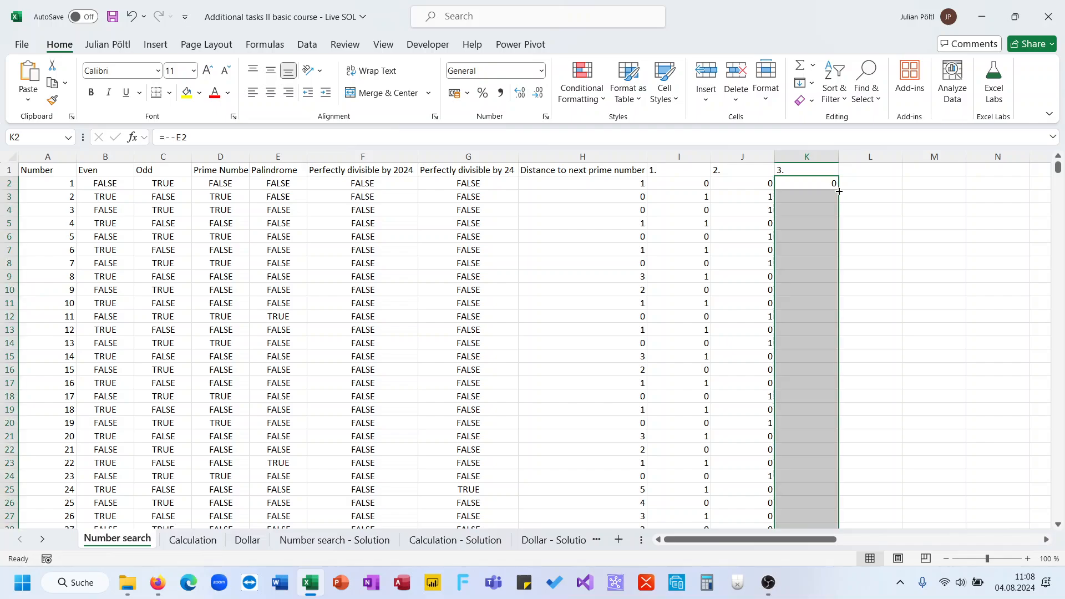
Step: Answer question 3 on number palindromes in W6 by summing helper column 3. with =SUM(K:K)
{"action": "scroll", "coordinate": [839, 190], "scroll_direction": "right", "scroll_amount": 5}
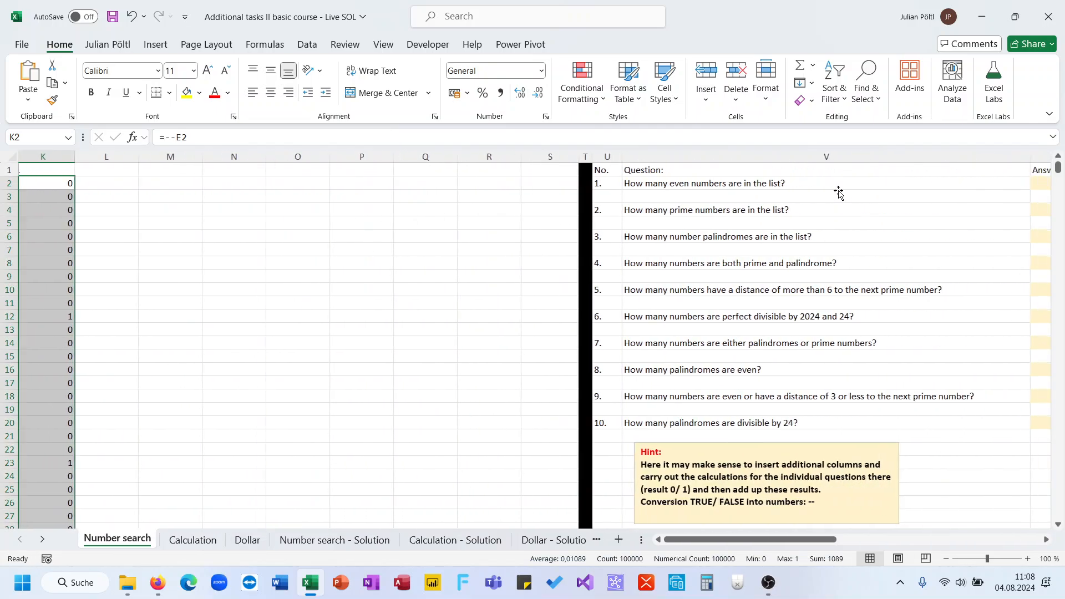
{"action": "scroll", "coordinate": [839, 191], "scroll_direction": "right", "scroll_amount": 3}
{"action": "left_click", "coordinate": [881, 235]}
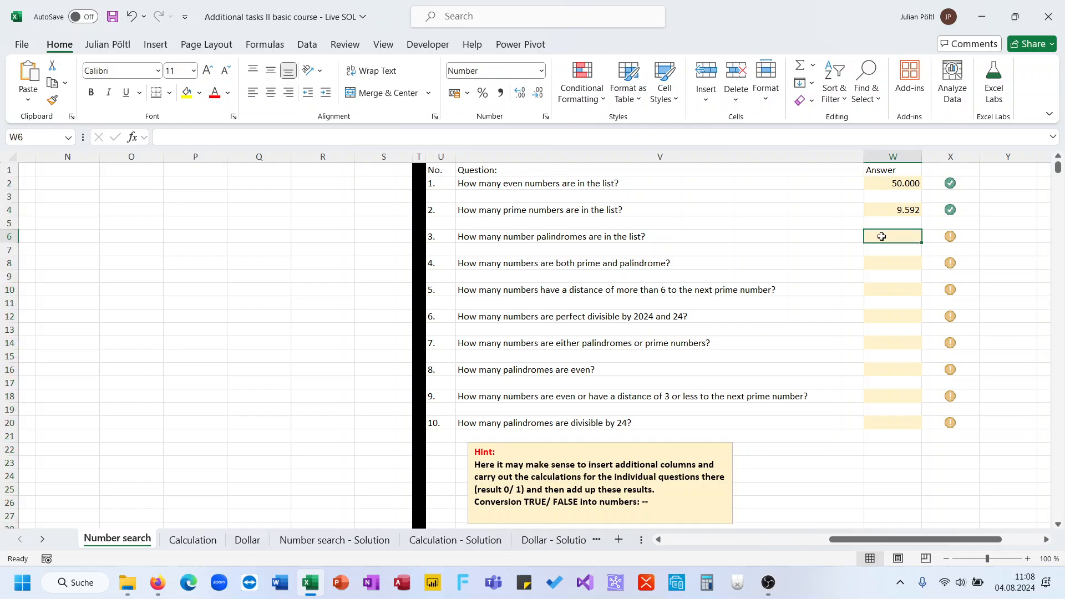
{"action": "type", "text": "=sum"}
{"action": "key", "text": "Tab"}
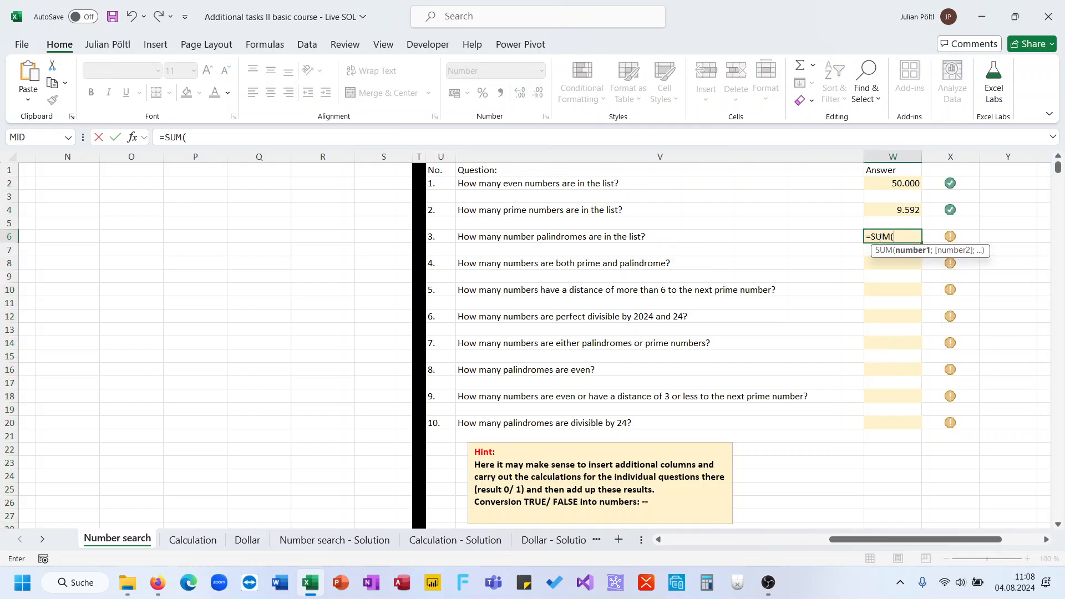
{"action": "scroll", "coordinate": [370, 303], "scroll_direction": "left", "scroll_amount": 4}
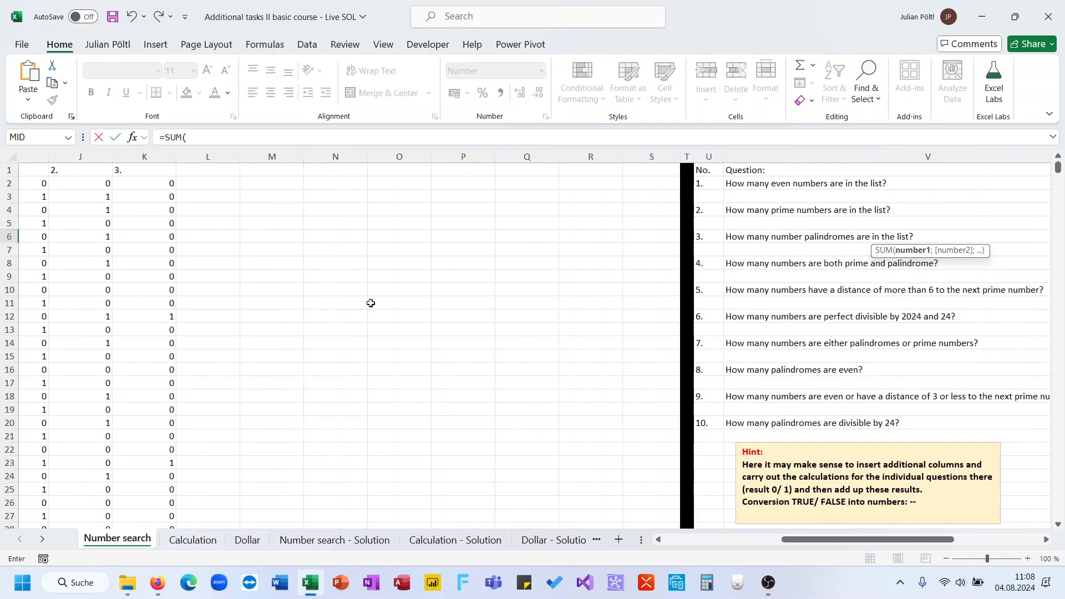
{"action": "left_click", "coordinate": [127, 155]}
{"action": "key", "text": "Return"}
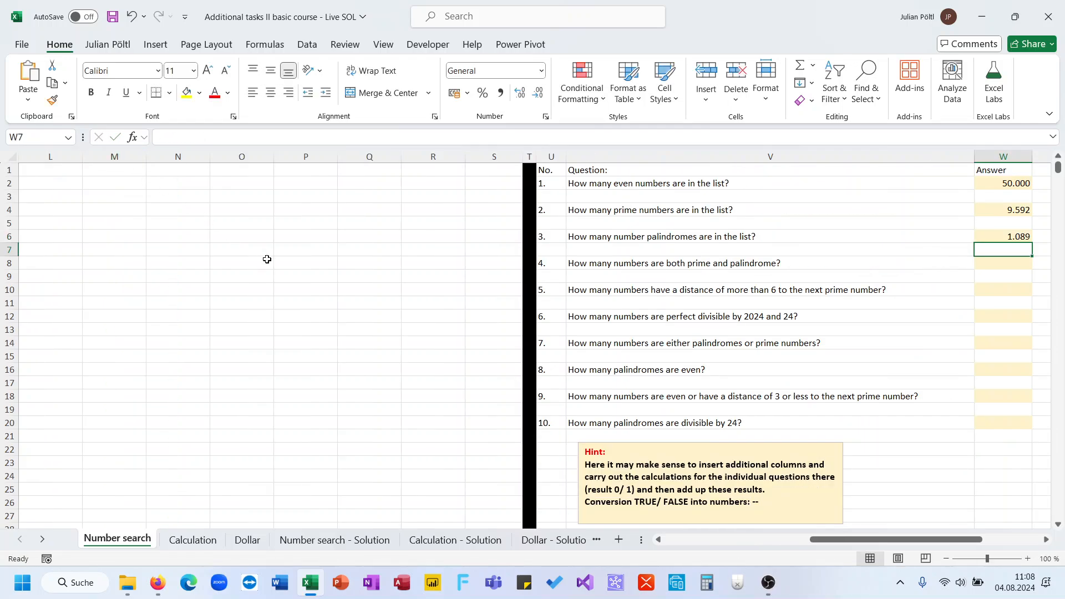
{"action": "scroll", "coordinate": [267, 259], "scroll_direction": "right", "scroll_amount": 2}
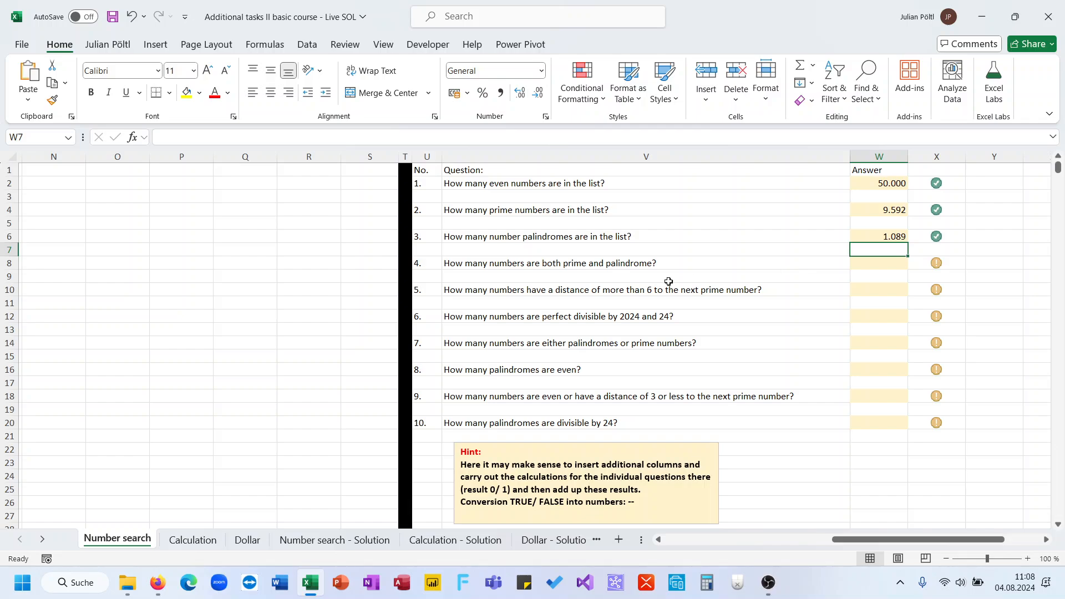
Step: Label the next helper column 4. in L1 for the prime-and-palindrome question
{"action": "scroll", "coordinate": [605, 281], "scroll_direction": "left", "scroll_amount": 5}
{"action": "scroll", "coordinate": [606, 281], "scroll_direction": "left", "scroll_amount": 1}
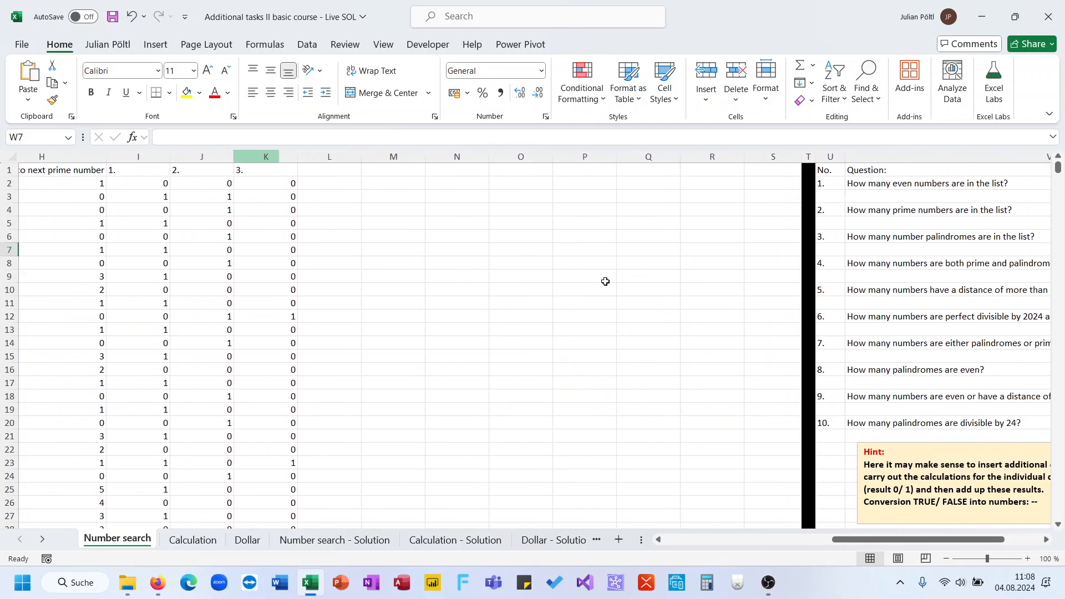
{"action": "left_click", "coordinate": [333, 170]}
{"action": "type", "text": "4."}
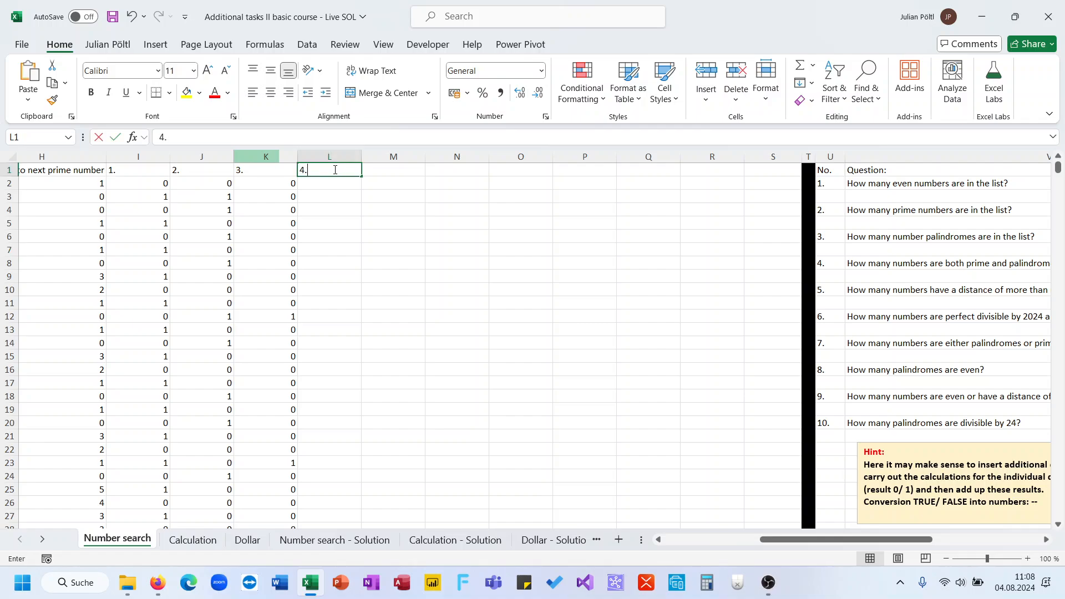
{"action": "key", "text": "Return"}
Step: Enter =AND(D2;E2) in L2 to test whether the number is both prime and a palindrome
{"action": "type", "text": "="}
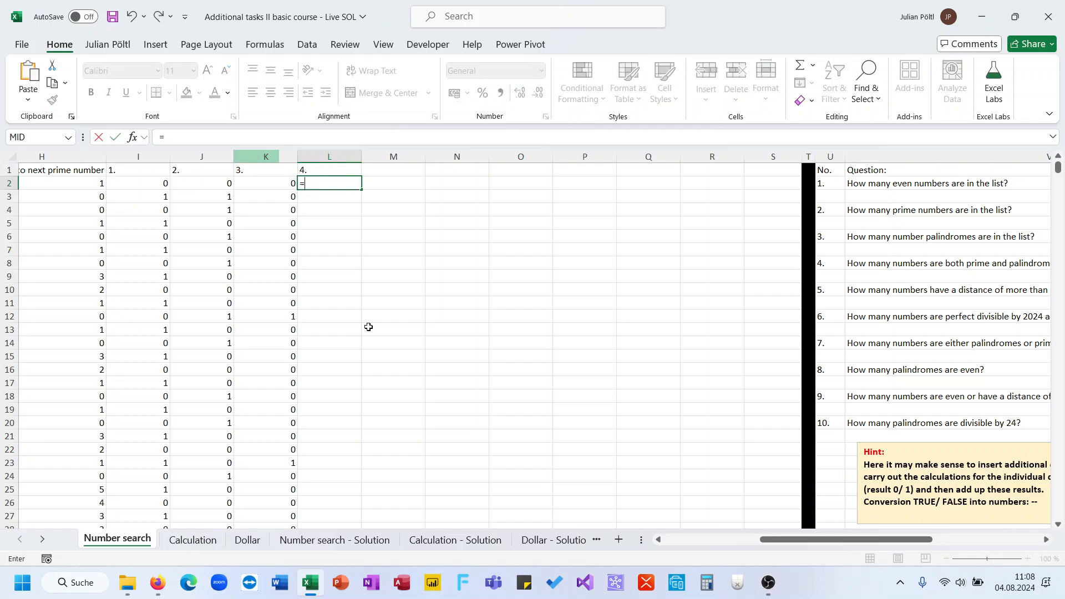
{"action": "scroll", "coordinate": [368, 327], "scroll_direction": "left", "scroll_amount": 1}
{"action": "type", "text": "and"}
{"action": "key", "text": "BackSpace"}
{"action": "key", "text": "BackSpace"}
{"action": "key", "text": "BackSpace"}
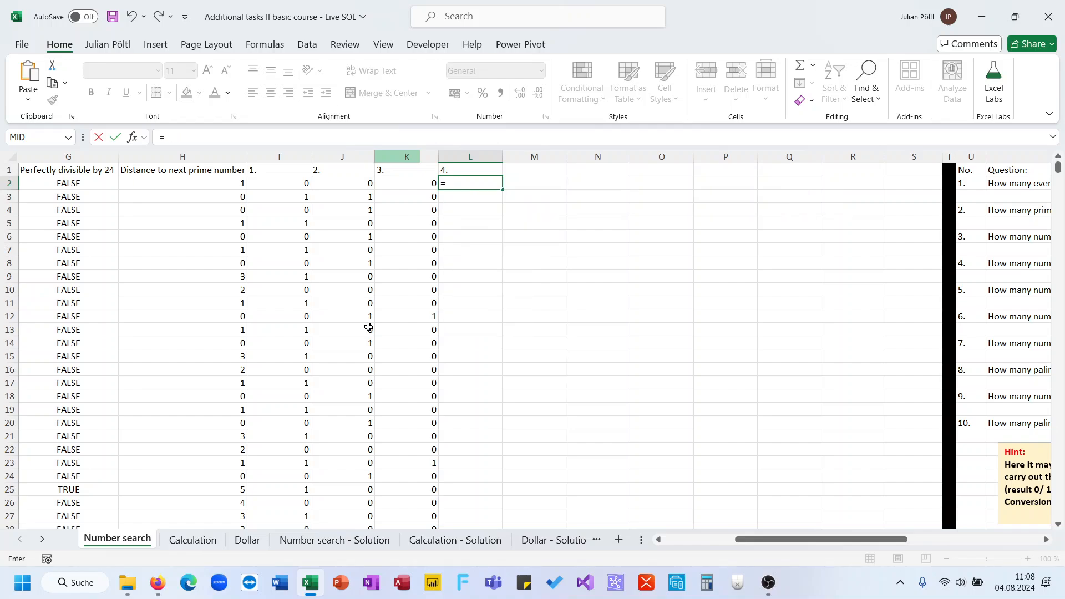
{"action": "type", "text": "and("}
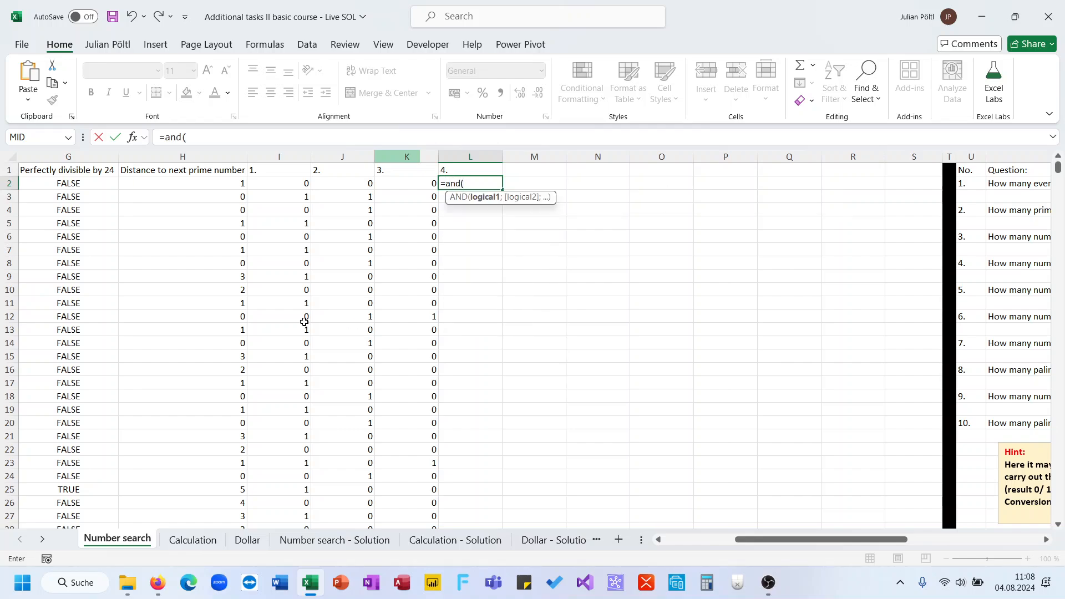
{"action": "scroll", "coordinate": [304, 322], "scroll_direction": "left", "scroll_amount": 6}
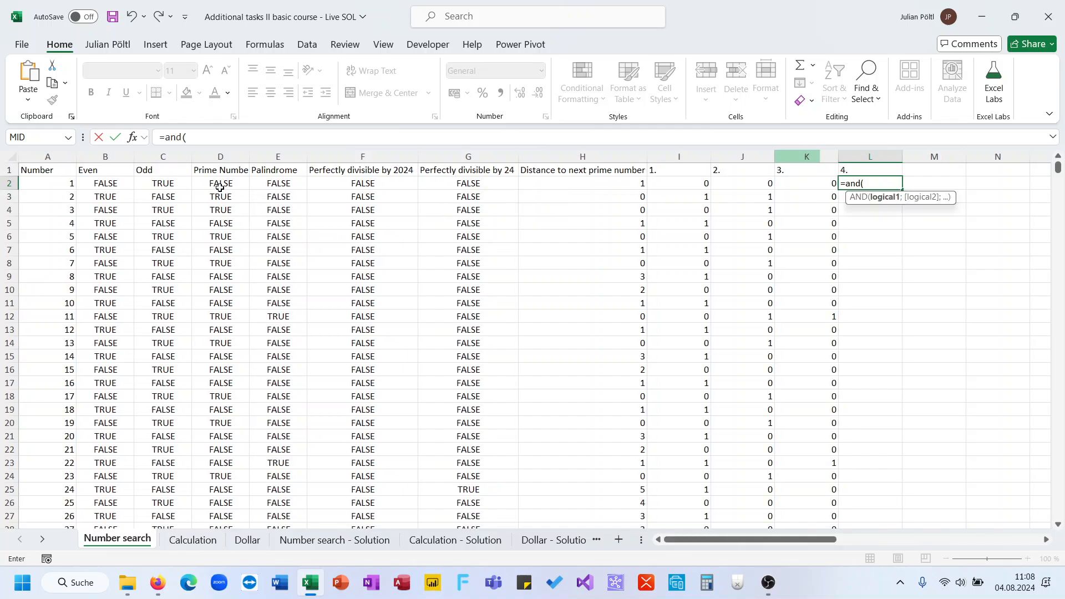
{"action": "left_click", "coordinate": [220, 184]}
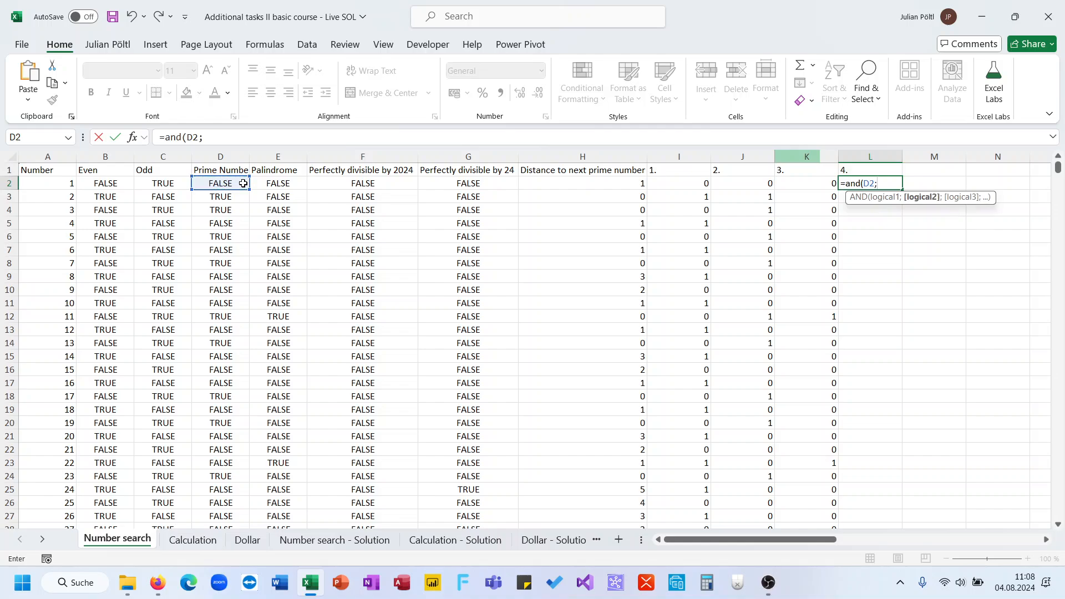
{"action": "type", "text": ";"}
{"action": "left_click", "coordinate": [294, 182]}
{"action": "type", "text": ")"}
{"action": "key", "text": "ctrl+Return"}
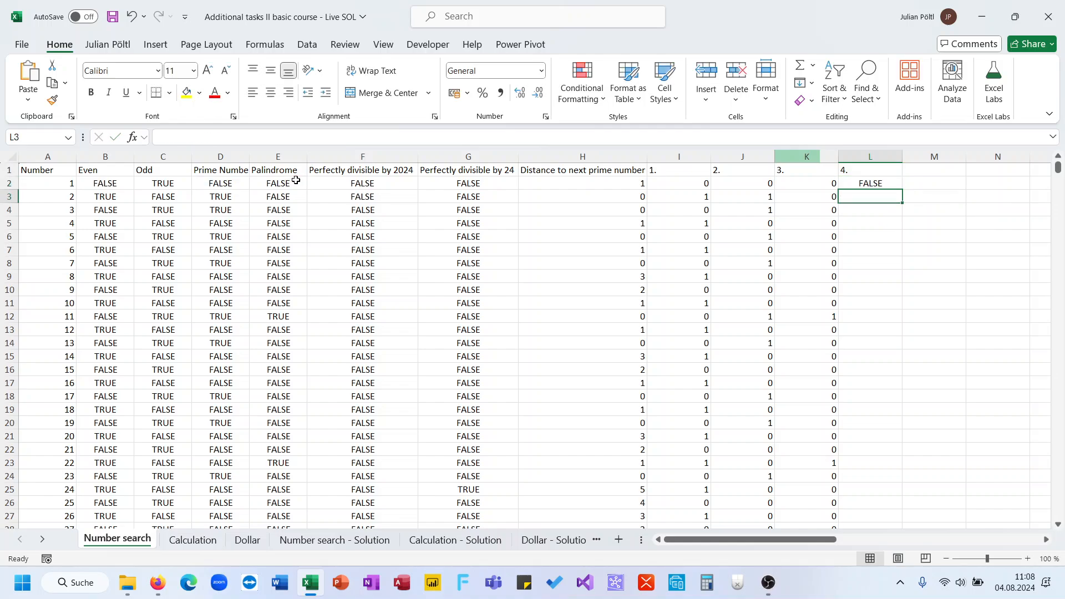
Step: Convert the AND result in L2 into a number with =--AND(D2;E2) and fill it down the number list
{"action": "left_click", "coordinate": [167, 142]}
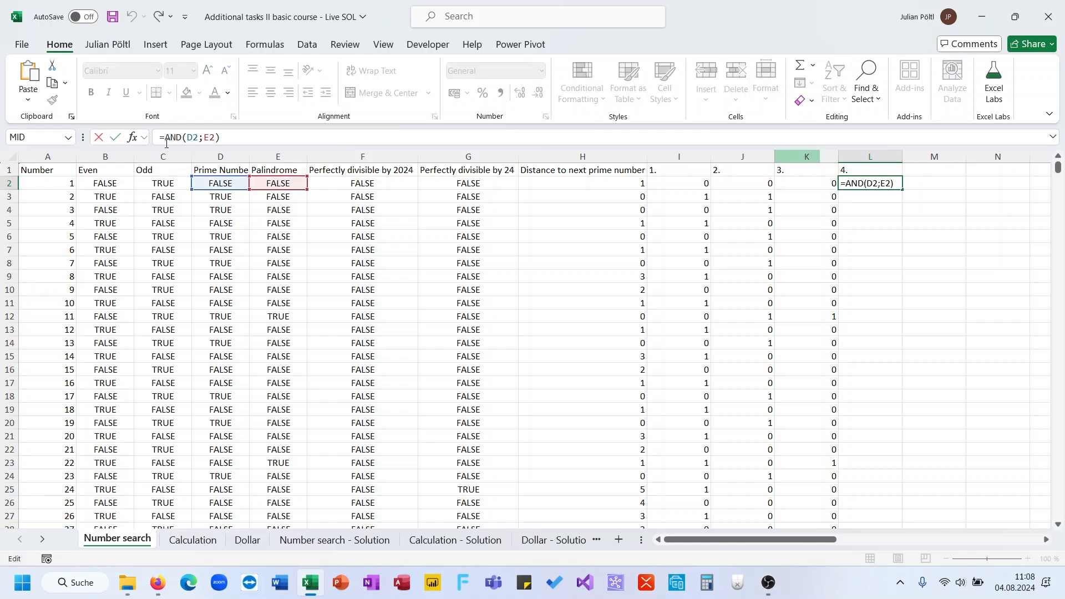
{"action": "type", "text": "--"}
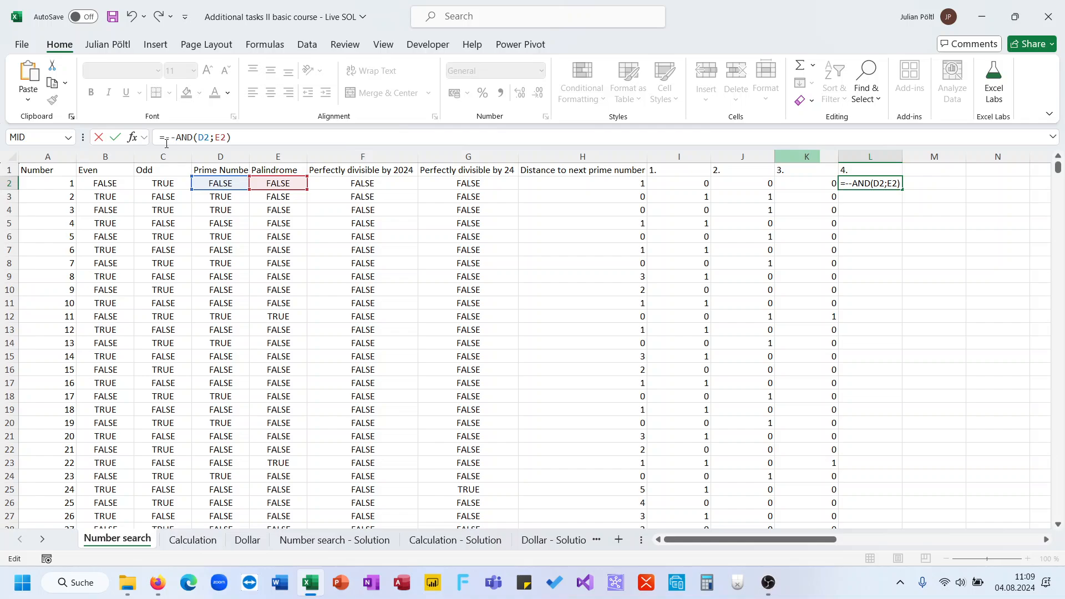
{"action": "key", "text": "ctrl+Return"}
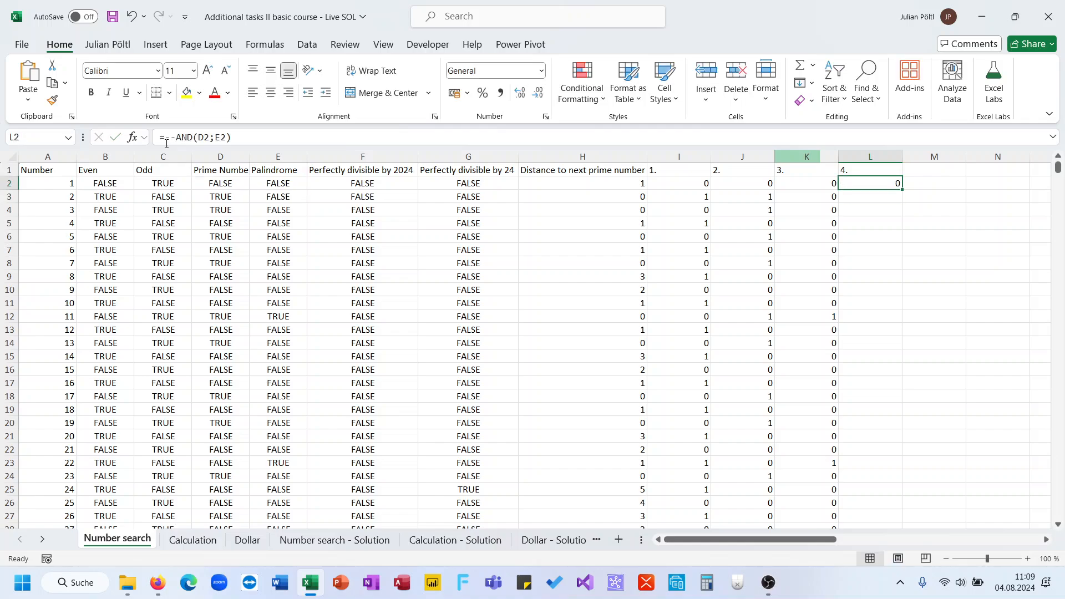
{"action": "double_click", "coordinate": [901, 189]}
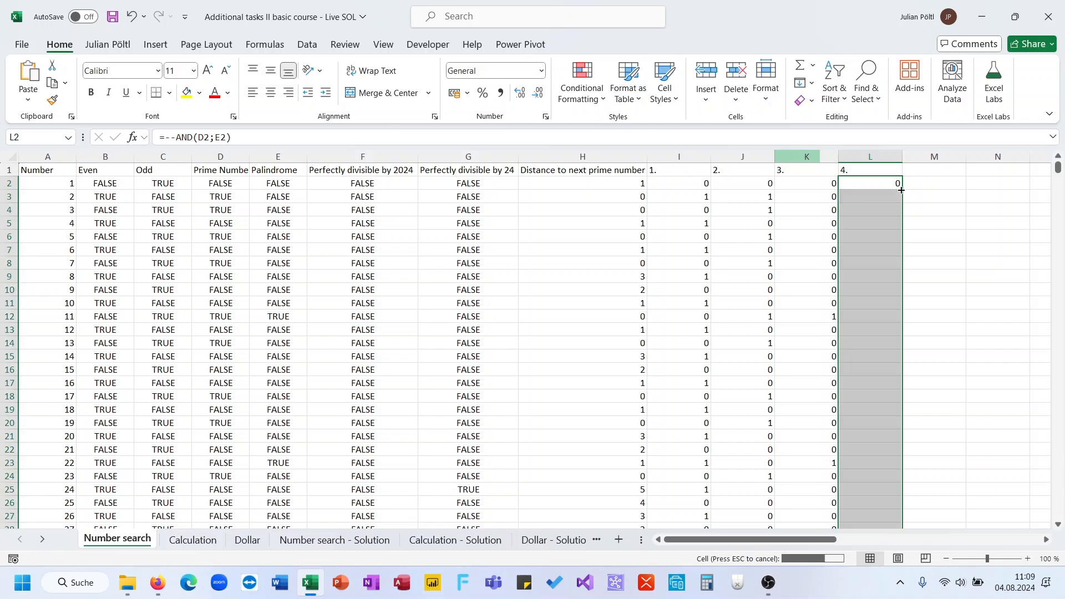
{"action": "left_click", "coordinate": [881, 314]}
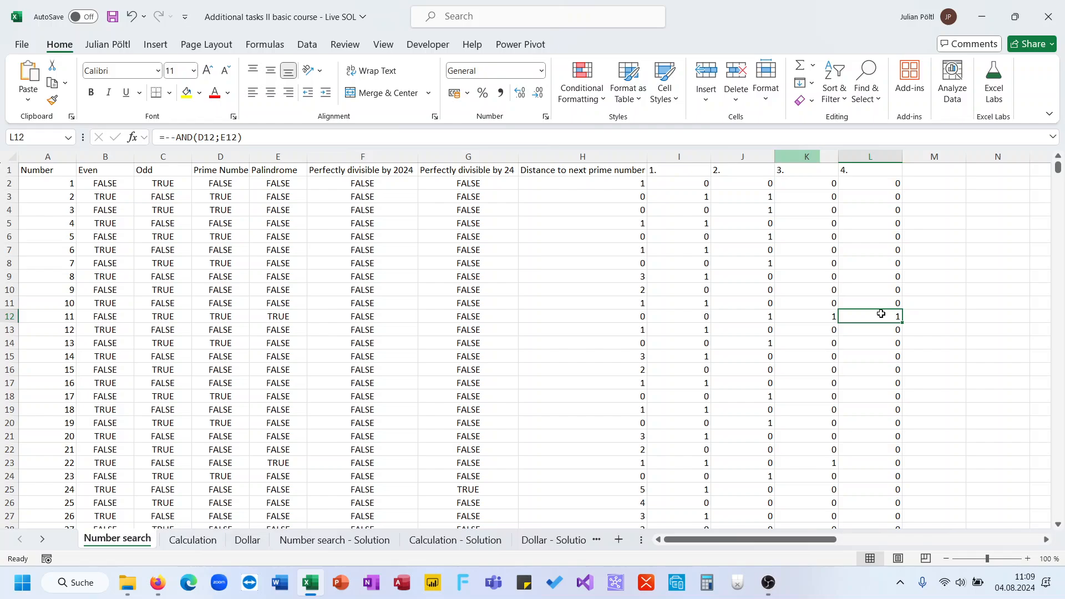
{"action": "scroll", "coordinate": [881, 314], "scroll_direction": "down", "scroll_amount": 19}
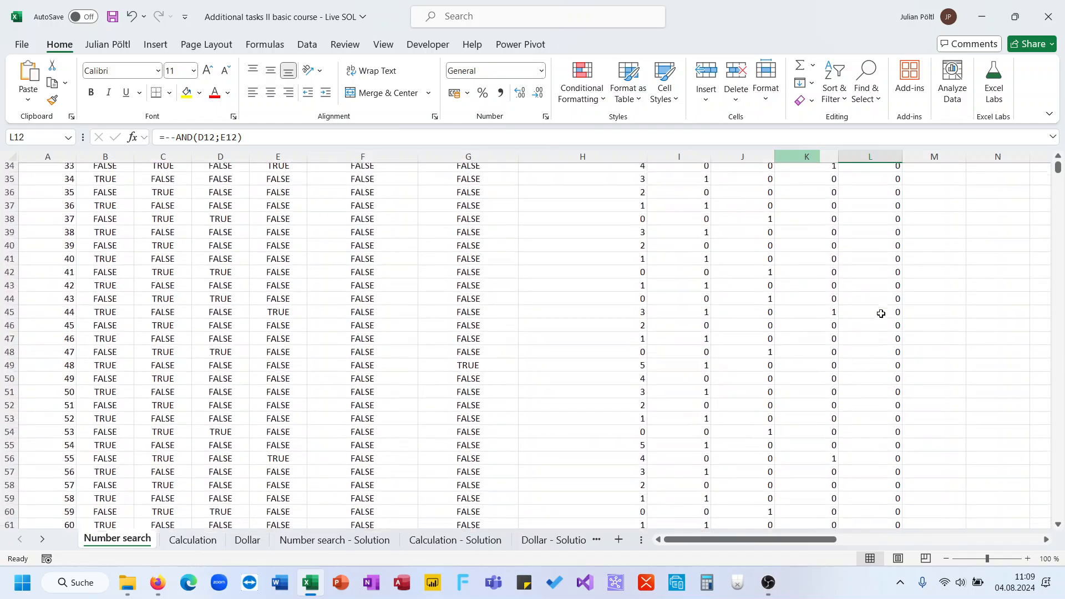
{"action": "scroll", "coordinate": [881, 313], "scroll_direction": "down", "scroll_amount": 13}
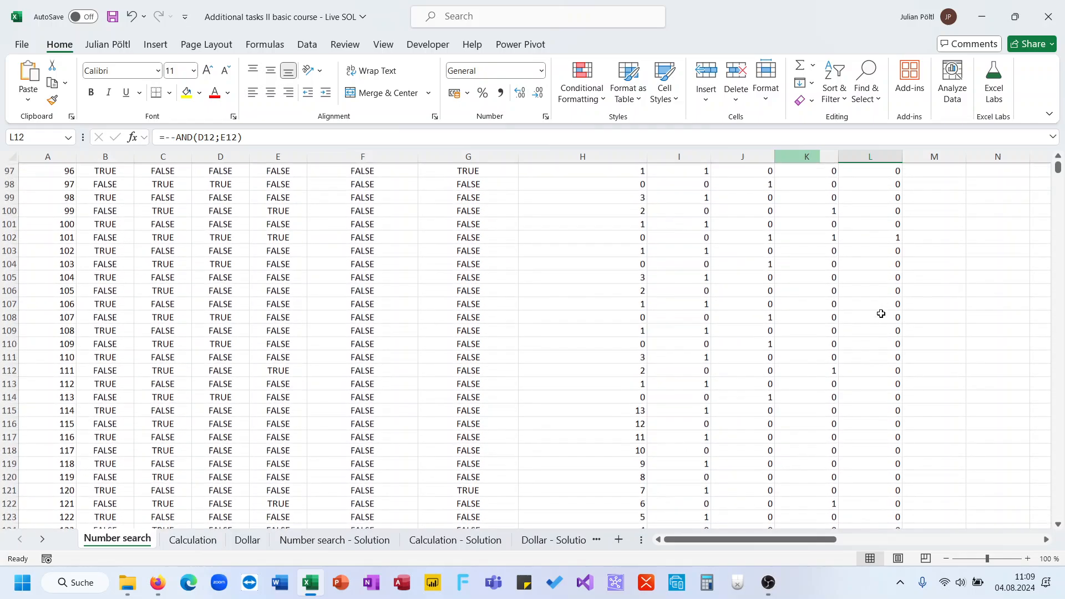
{"action": "left_click", "coordinate": [885, 235]}
Step: Answer question 4 on numbers that are both prime and palindrome in W8 by summing helper column L
{"action": "scroll", "coordinate": [884, 235], "scroll_direction": "up", "scroll_amount": 20}
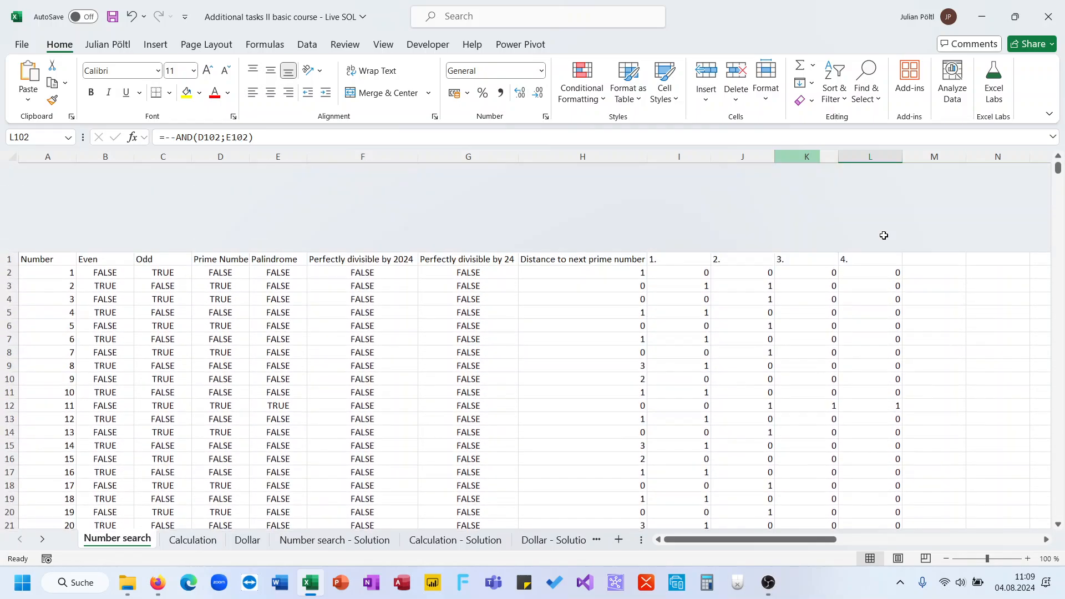
{"action": "scroll", "coordinate": [884, 235], "scroll_direction": "right", "scroll_amount": 3}
{"action": "scroll", "coordinate": [884, 235], "scroll_direction": "right", "scroll_amount": 5}
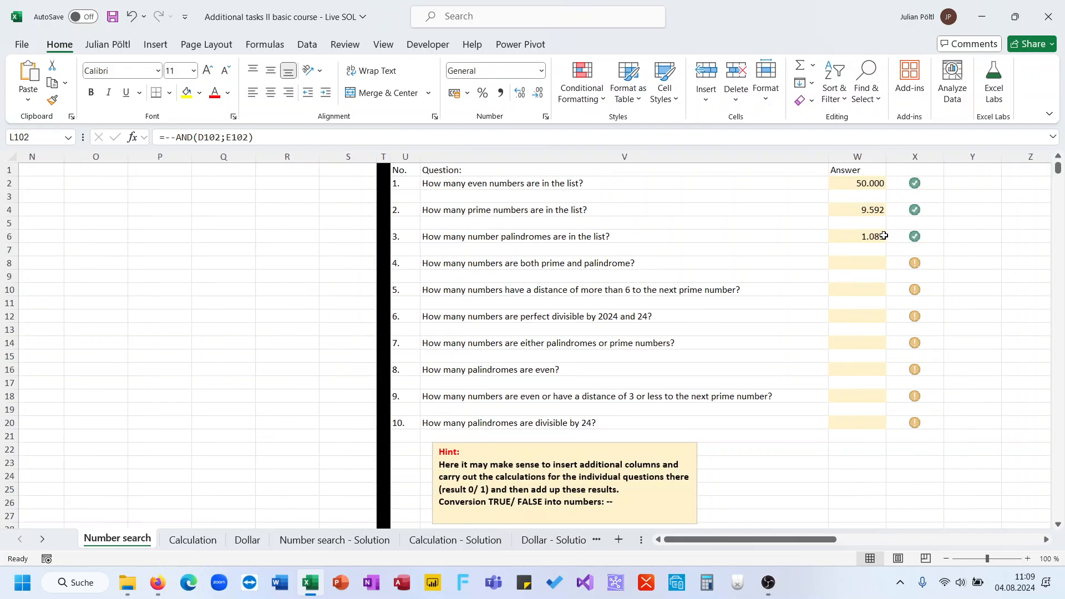
{"action": "left_click", "coordinate": [862, 261]}
{"action": "type", "text": "=sum"}
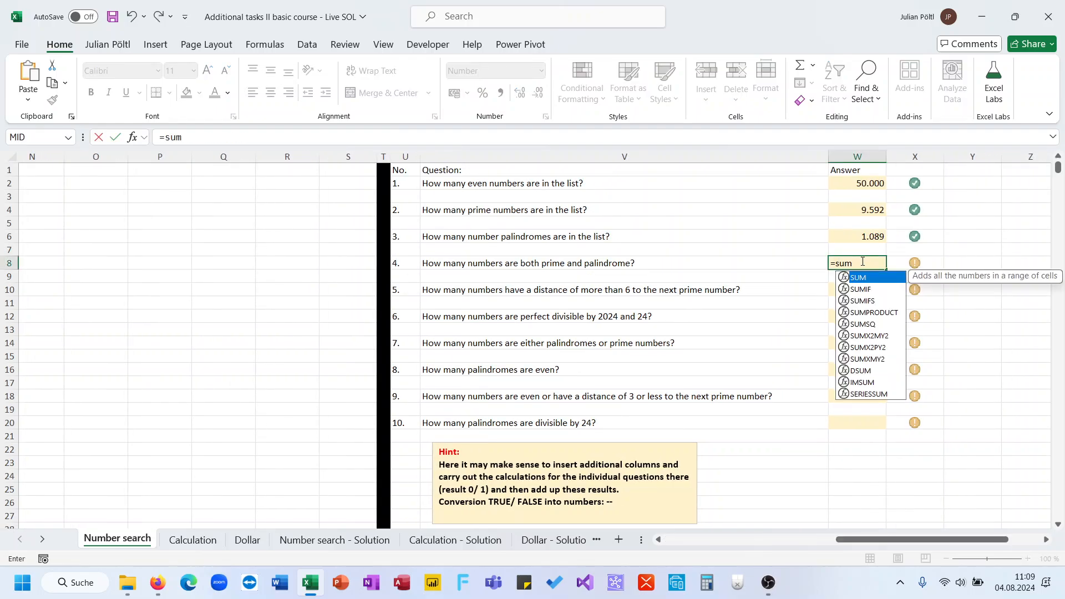
{"action": "key", "text": "Tab"}
{"action": "scroll", "coordinate": [794, 276], "scroll_direction": "left", "scroll_amount": 6}
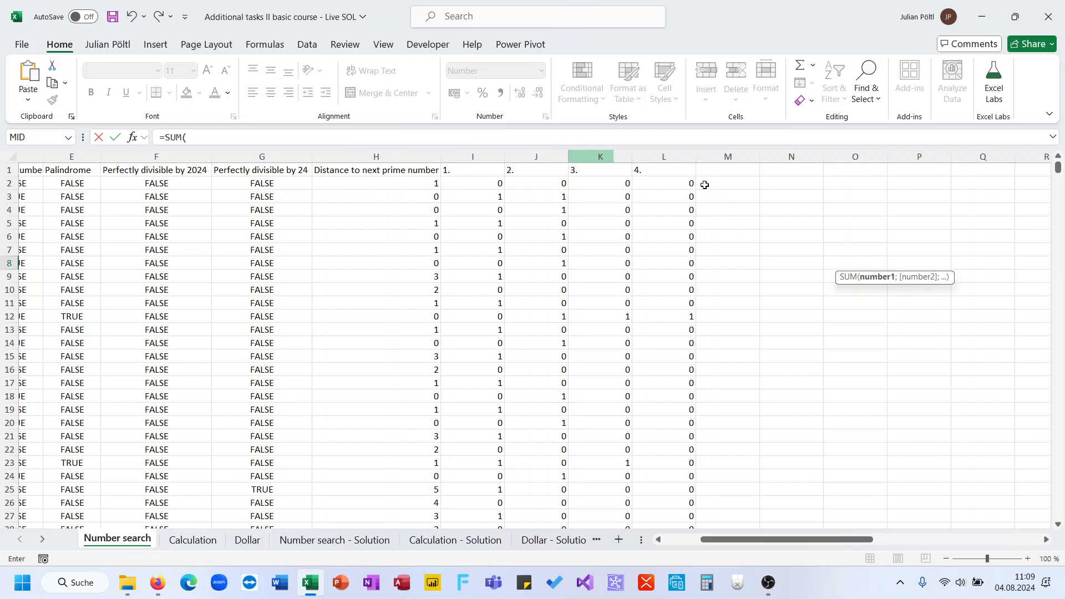
{"action": "left_click", "coordinate": [674, 159]}
{"action": "key", "text": "Return"}
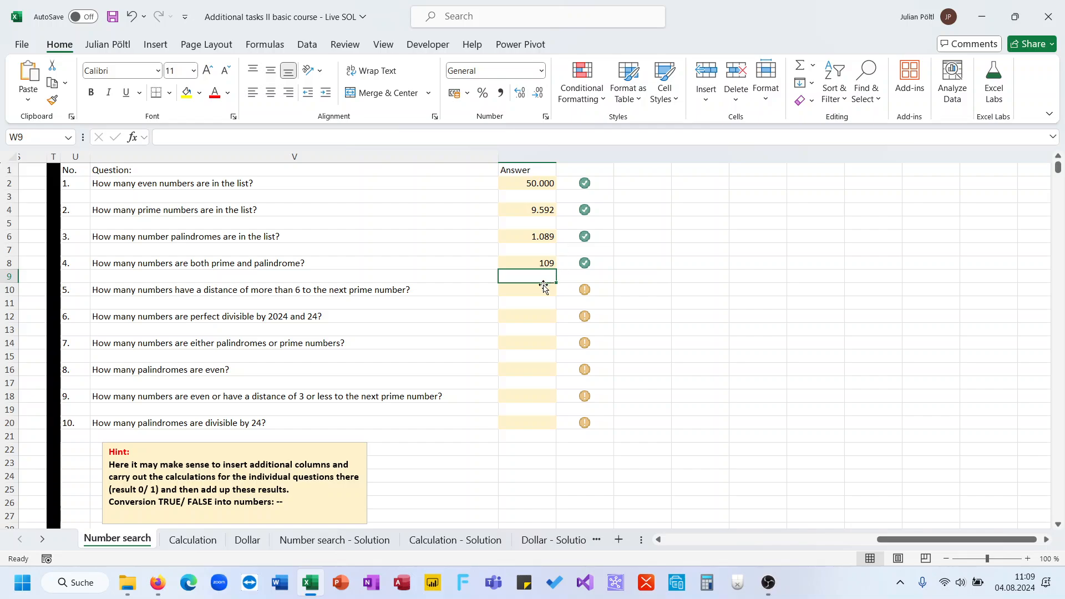
Step: Label the next helper column 5. in M1 for the question on distances of more than 6
{"action": "left_click", "coordinate": [538, 288]}
{"action": "scroll", "coordinate": [538, 288], "scroll_direction": "left", "scroll_amount": 4}
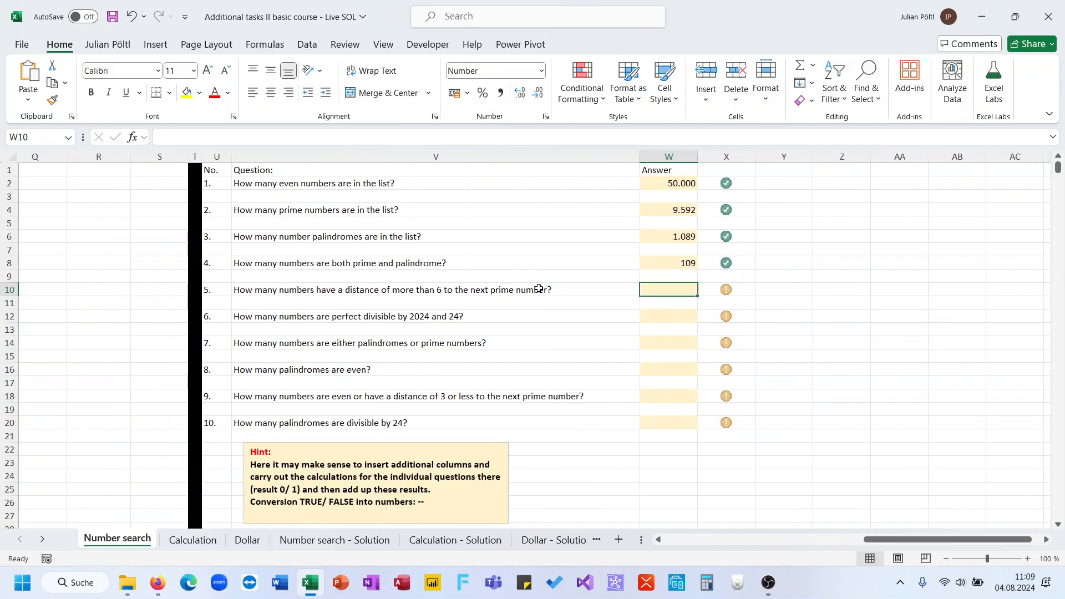
{"action": "left_click", "coordinate": [510, 290]}
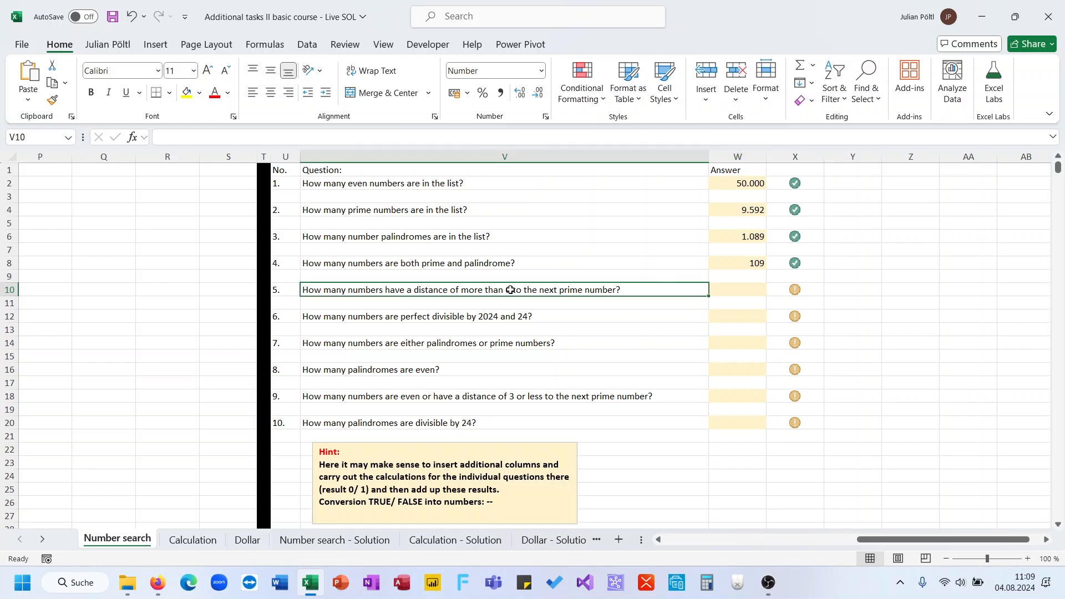
{"action": "scroll", "coordinate": [497, 314], "scroll_direction": "left", "scroll_amount": 1}
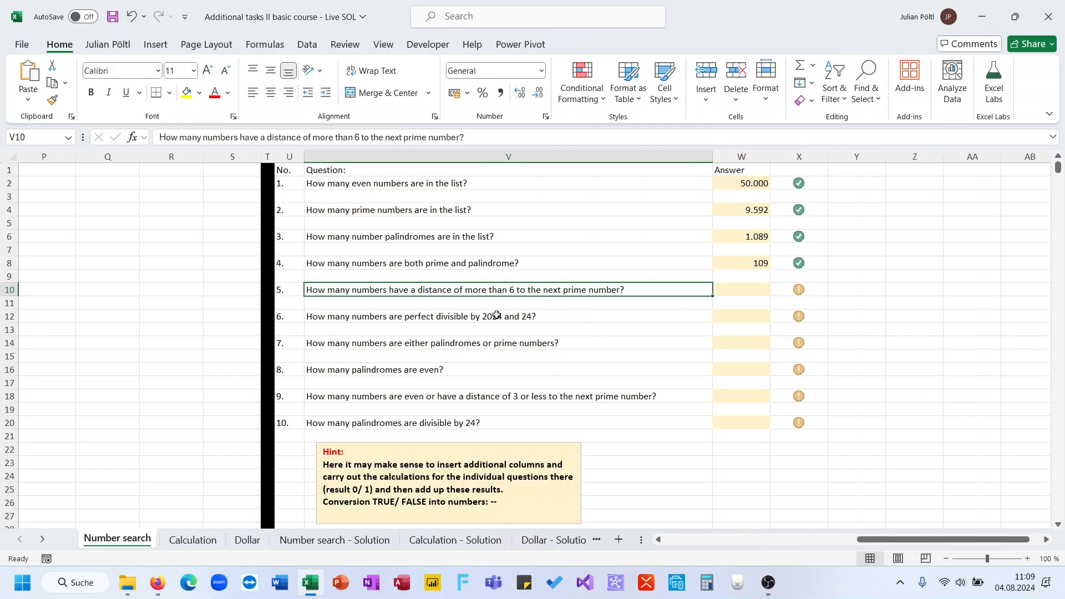
{"action": "scroll", "coordinate": [496, 314], "scroll_direction": "left", "scroll_amount": 8}
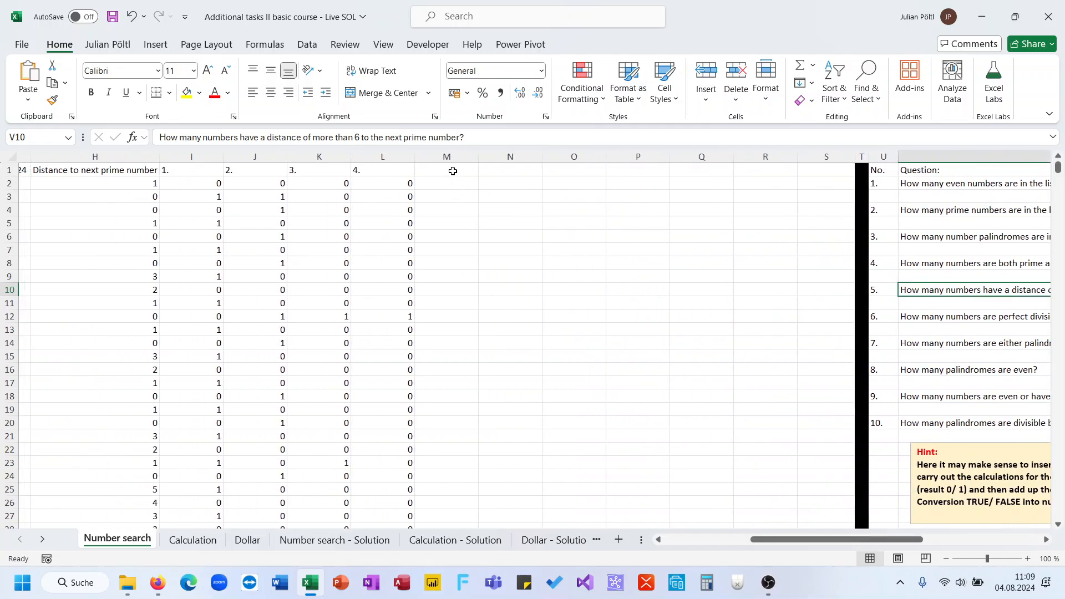
{"action": "left_click", "coordinate": [453, 171]}
{"action": "type", "text": "5."}
{"action": "key", "text": "Return"}
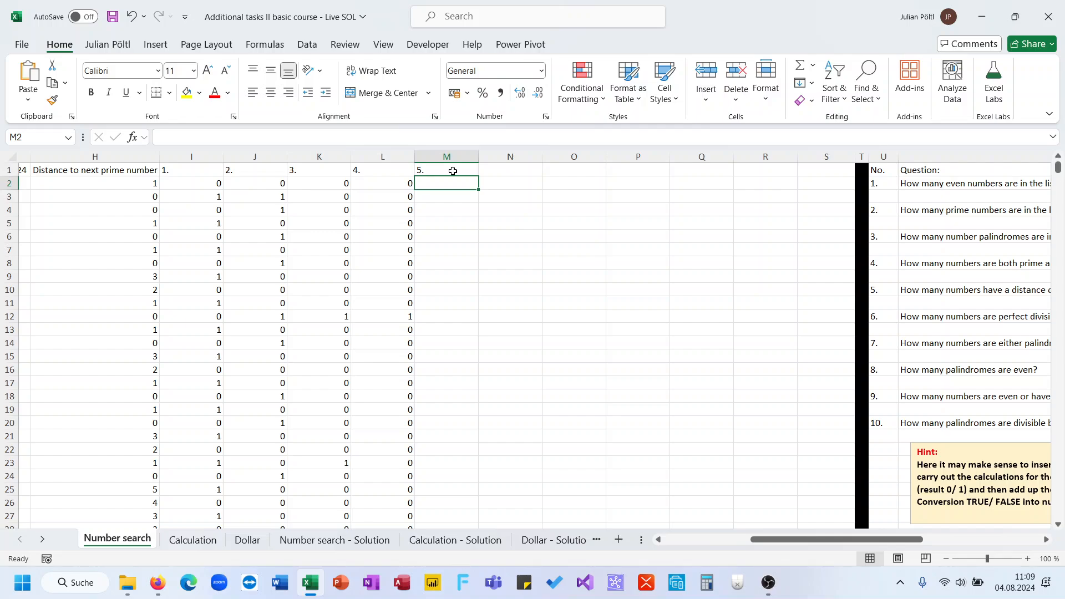
Step: Enter =H2>6 in M2 to test whether the distance to the next prime number exceeds 6
{"action": "type", "text": "="}
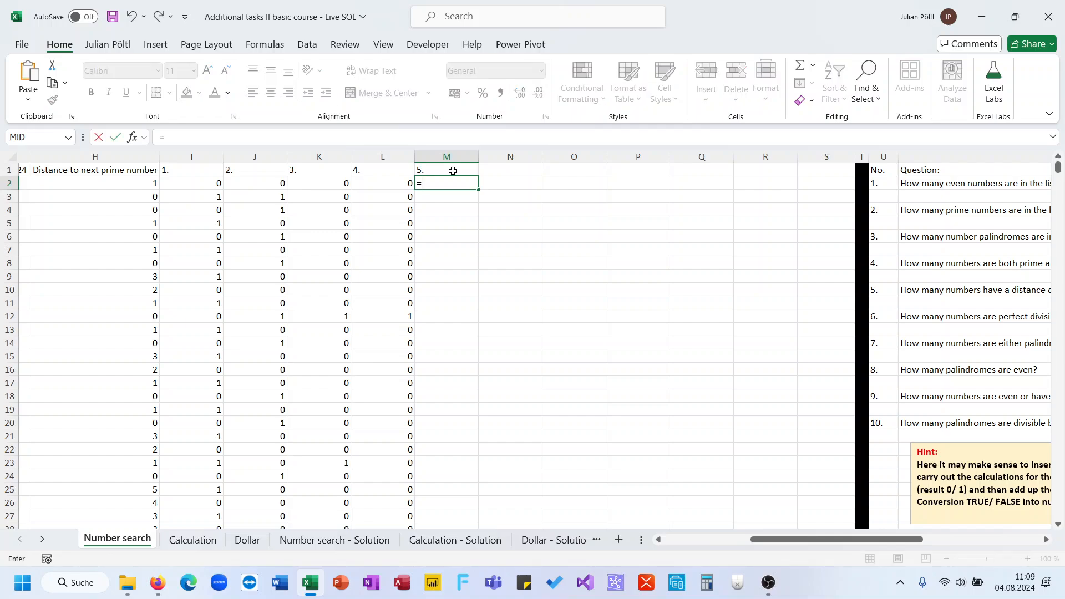
{"action": "left_click", "coordinate": [142, 185]}
{"action": "type", "text": ">"}
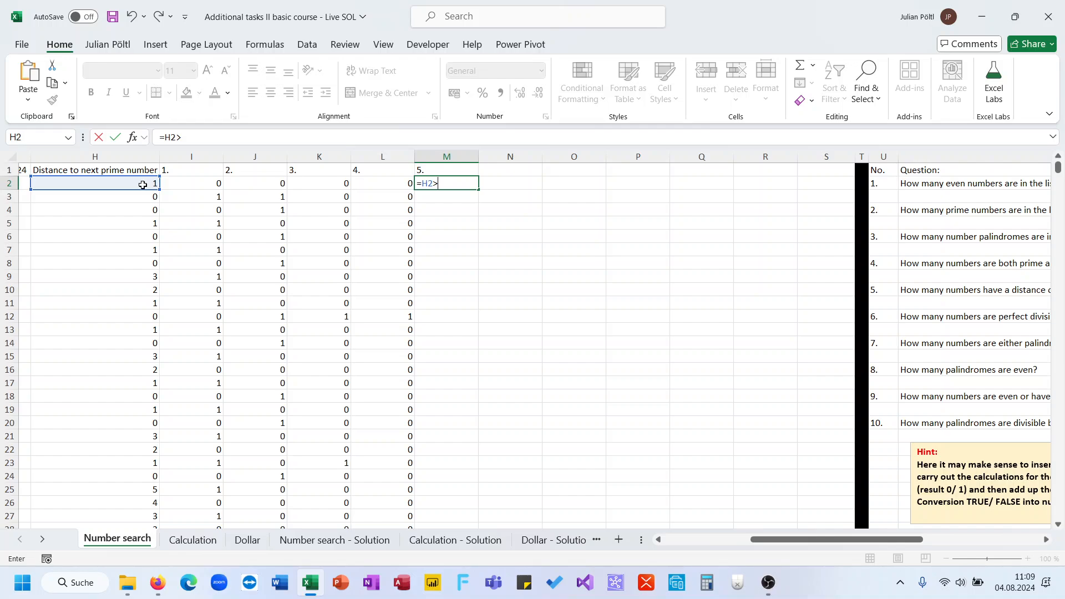
{"action": "type", "text": "6"}
{"action": "key", "text": "ctrl+Return"}
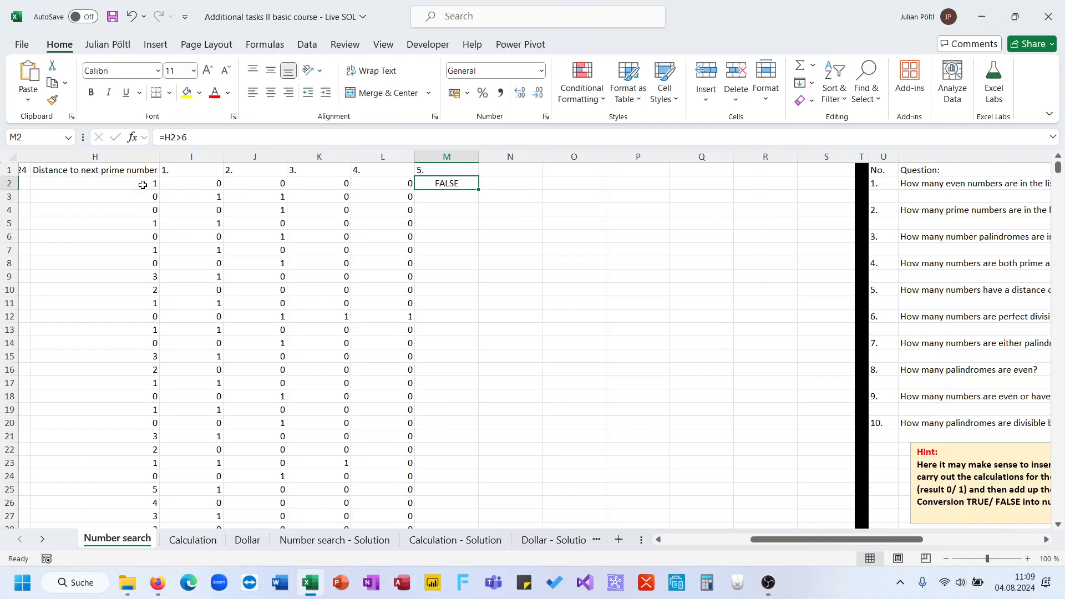
Step: Convert the comparison in M2 into a number by changing the formula to =--(H2>6)
{"action": "left_click", "coordinate": [164, 137]}
{"action": "type", "text": "--"}
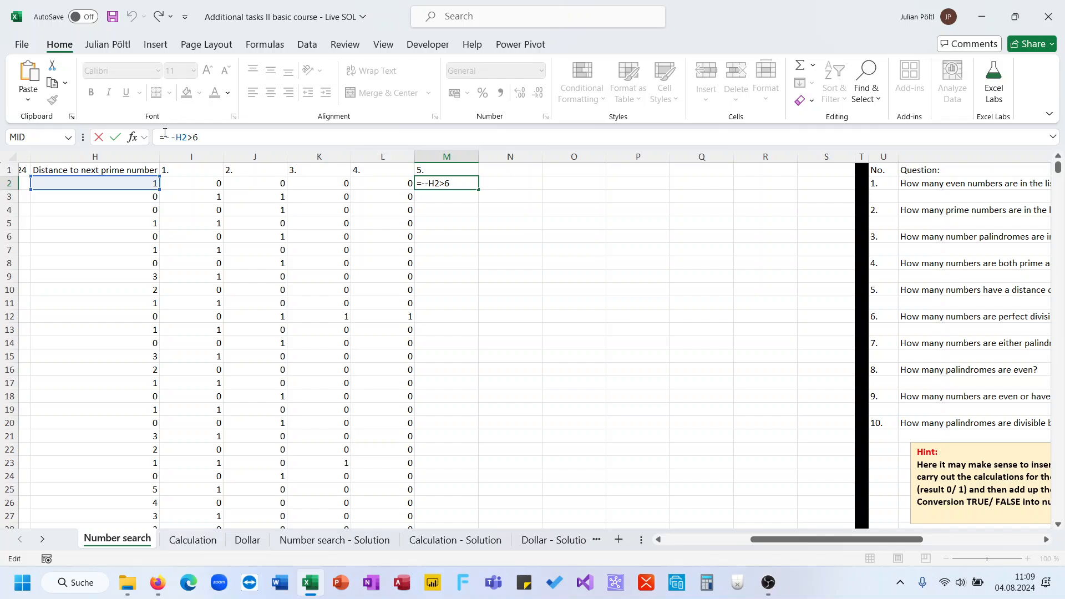
{"action": "key", "text": "Return"}
{"action": "key", "text": "Up"}
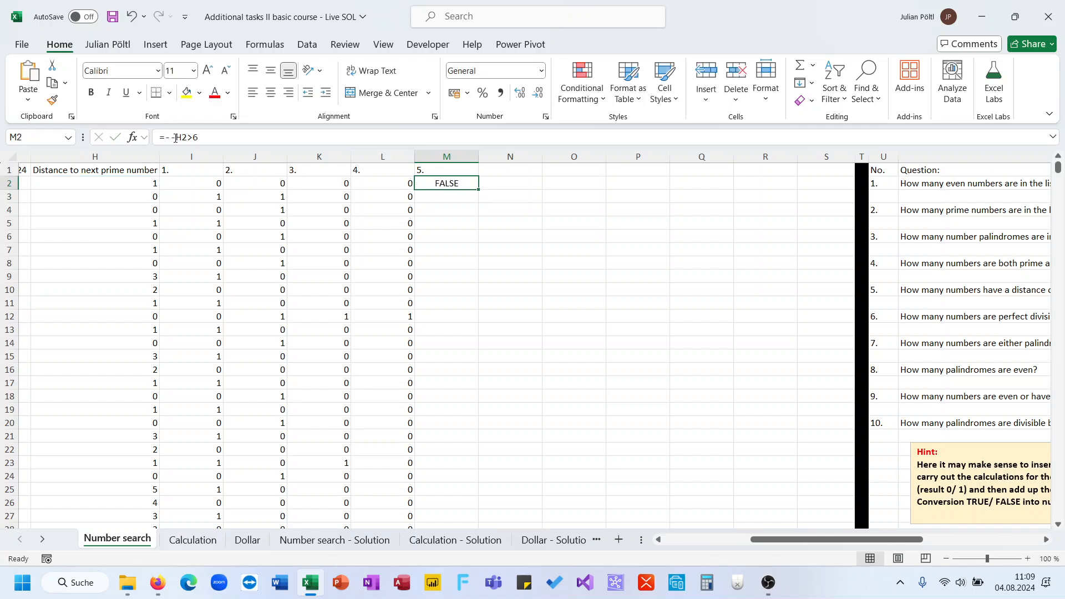
{"action": "left_click", "coordinate": [176, 137]}
{"action": "type", "text": "("}
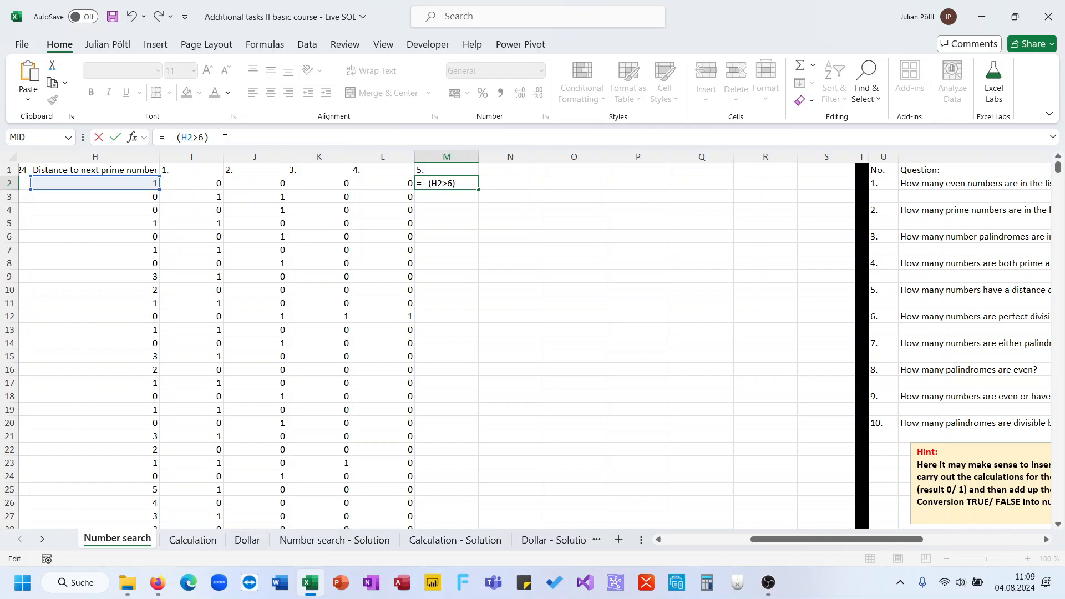
{"action": "key", "text": "Return"}
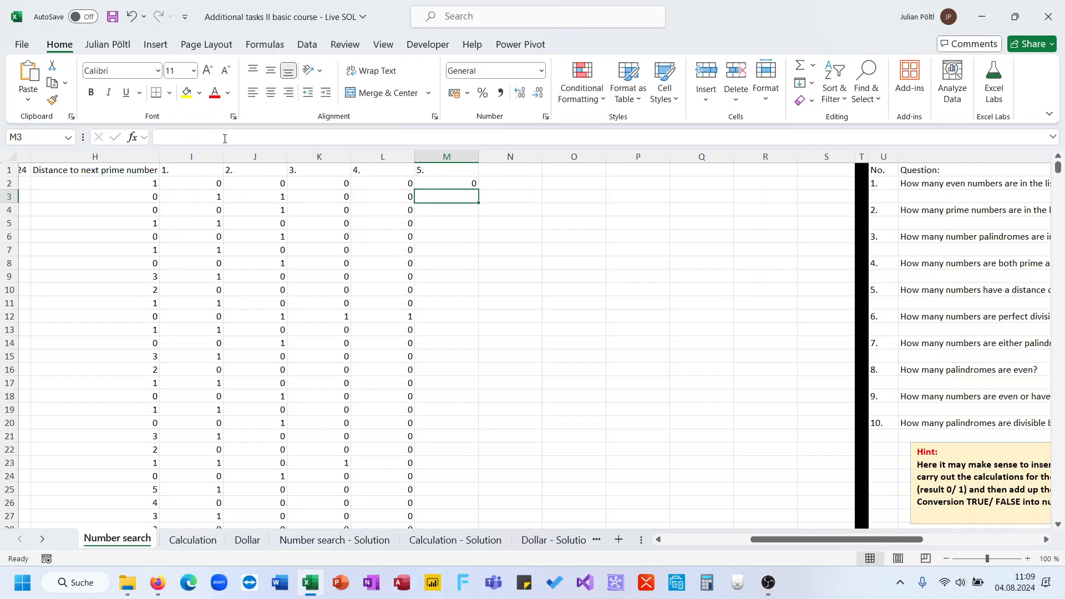
{"action": "key", "text": "Up"}
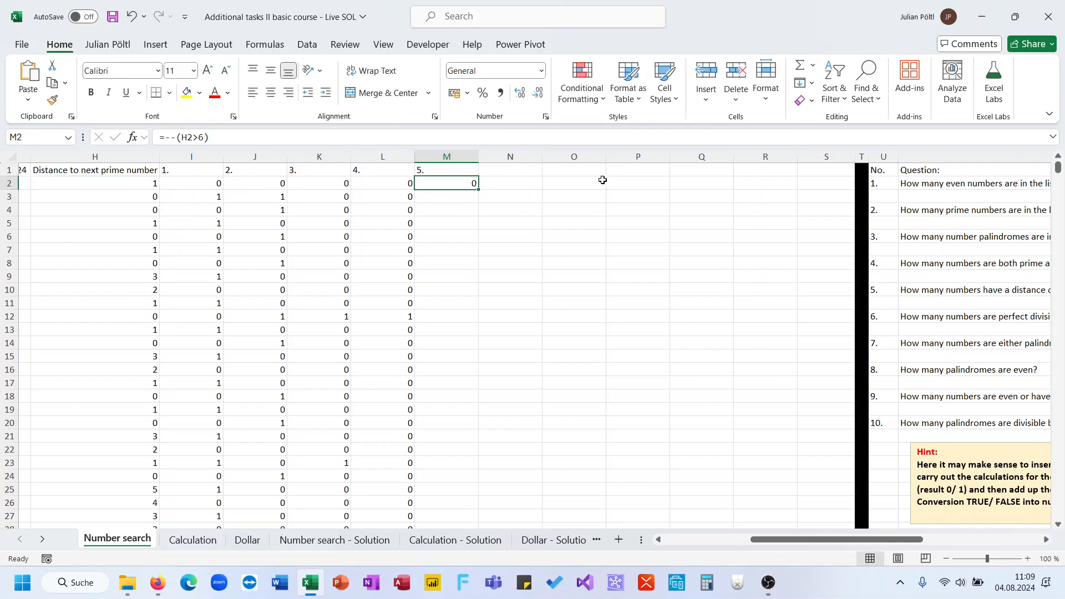
Step: Fill the M2 formula down the number list and check the flags against the distances in column H
{"action": "double_click", "coordinate": [478, 190]}
{"action": "scroll", "coordinate": [527, 219], "scroll_direction": "right", "scroll_amount": 10}
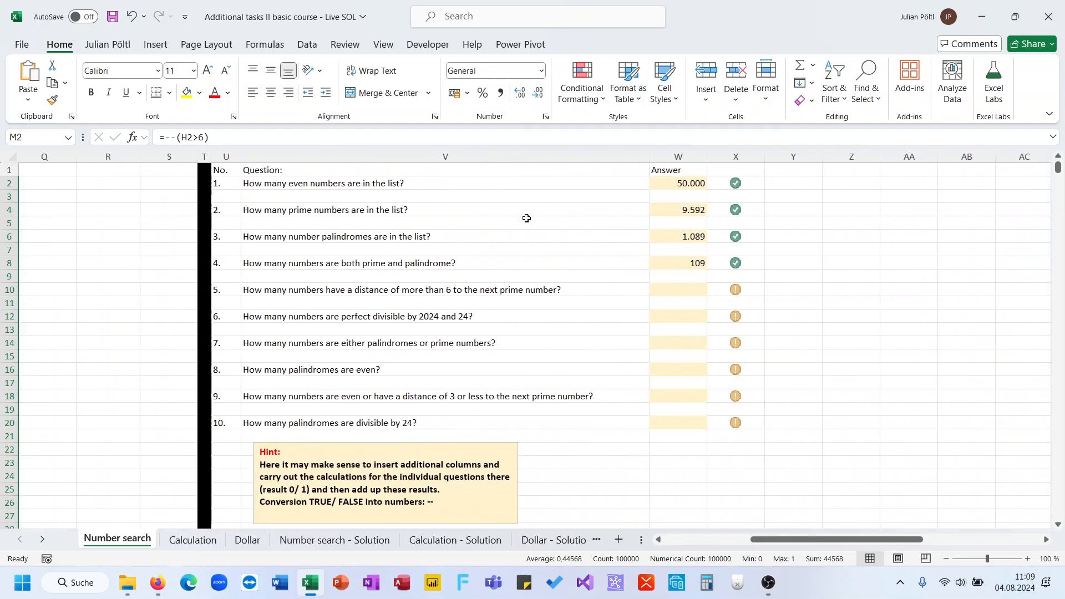
{"action": "scroll", "coordinate": [526, 219], "scroll_direction": "left", "scroll_amount": 7}
{"action": "scroll", "coordinate": [262, 364], "scroll_direction": "down", "scroll_amount": 2}
{"action": "scroll", "coordinate": [262, 364], "scroll_direction": "down", "scroll_amount": 20}
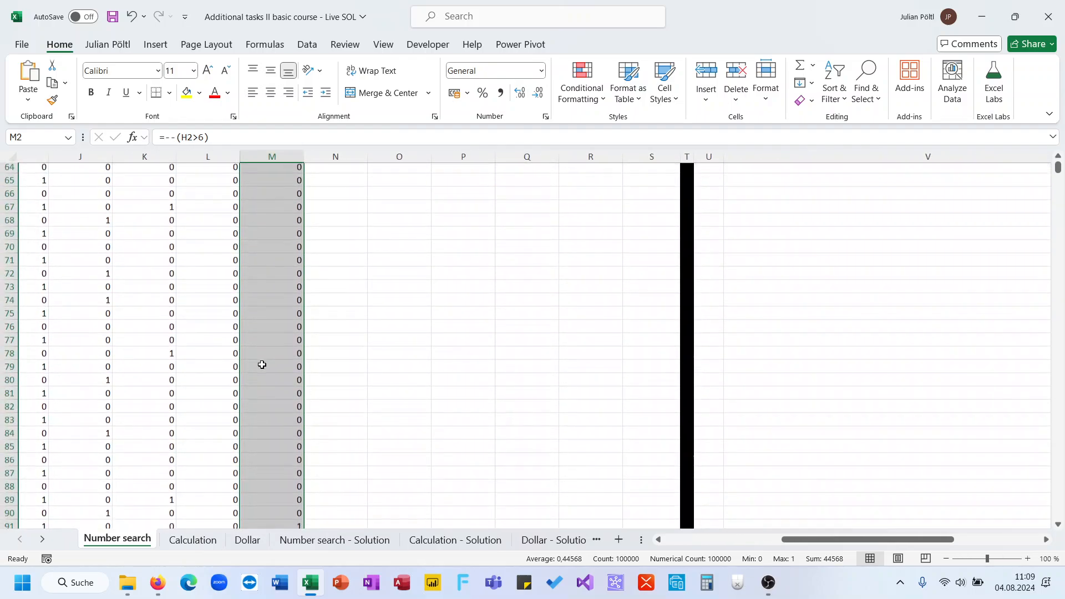
{"action": "left_click", "coordinate": [282, 256]}
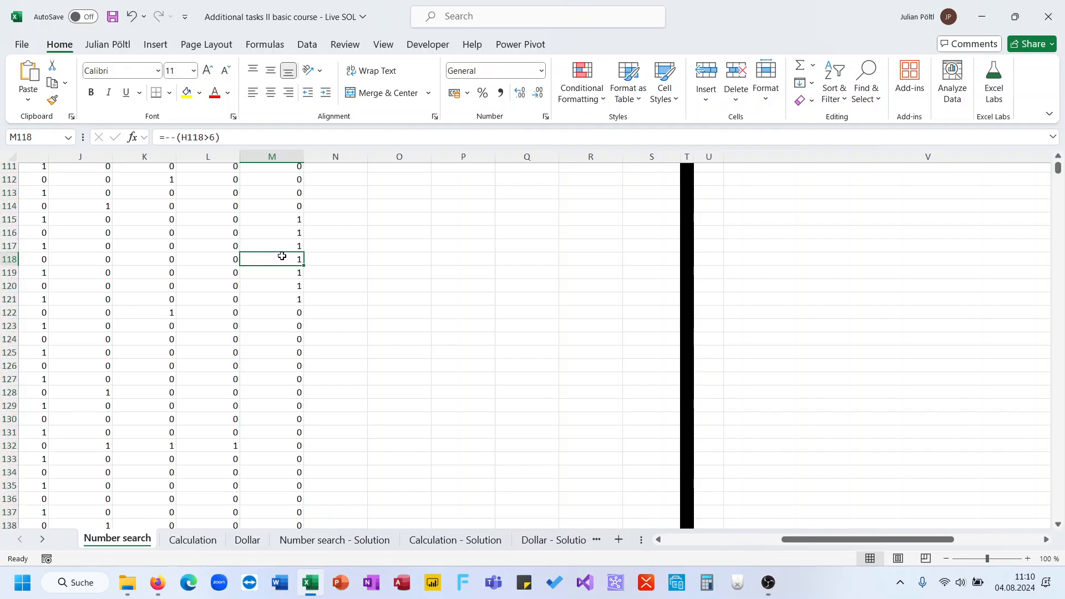
{"action": "scroll", "coordinate": [282, 256], "scroll_direction": "left", "scroll_amount": 4}
{"action": "scroll", "coordinate": [282, 256], "scroll_direction": "right", "scroll_amount": 9}
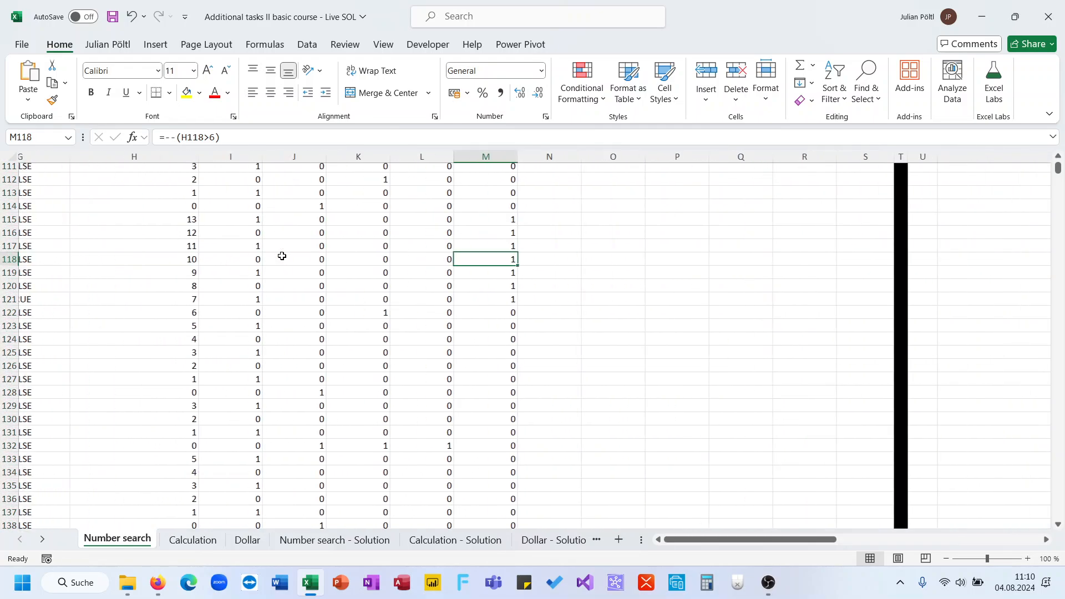
Step: Answer question 5 by entering the sum of column M, =SUM(M:M), in W10
{"action": "scroll", "coordinate": [282, 255], "scroll_direction": "up", "scroll_amount": 20}
{"action": "scroll", "coordinate": [281, 256], "scroll_direction": "up", "scroll_amount": 12}
{"action": "scroll", "coordinate": [282, 256], "scroll_direction": "right", "scroll_amount": 8}
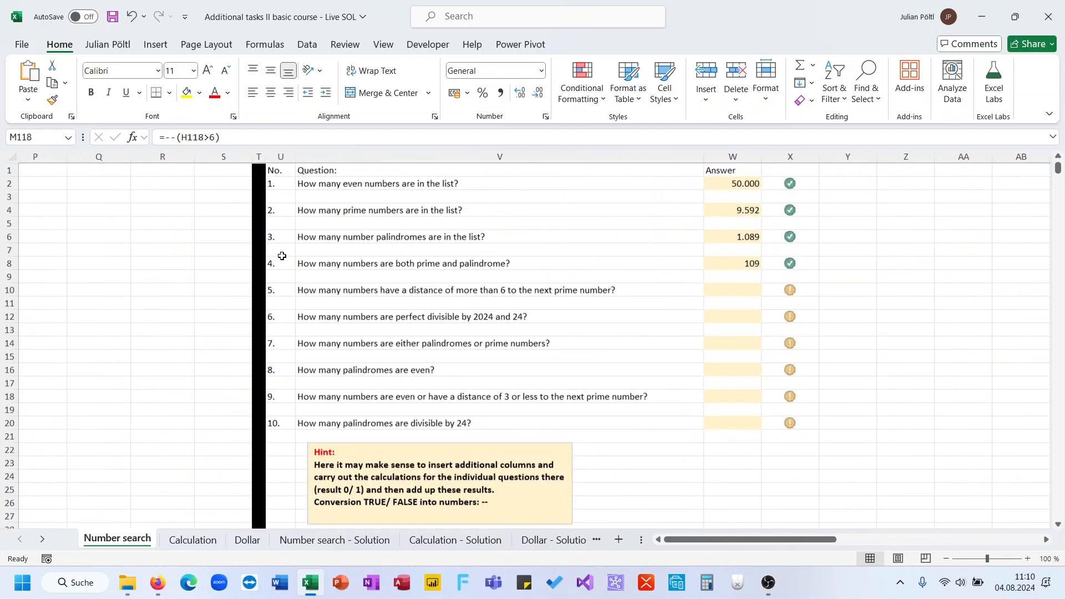
{"action": "left_click", "coordinate": [614, 286]}
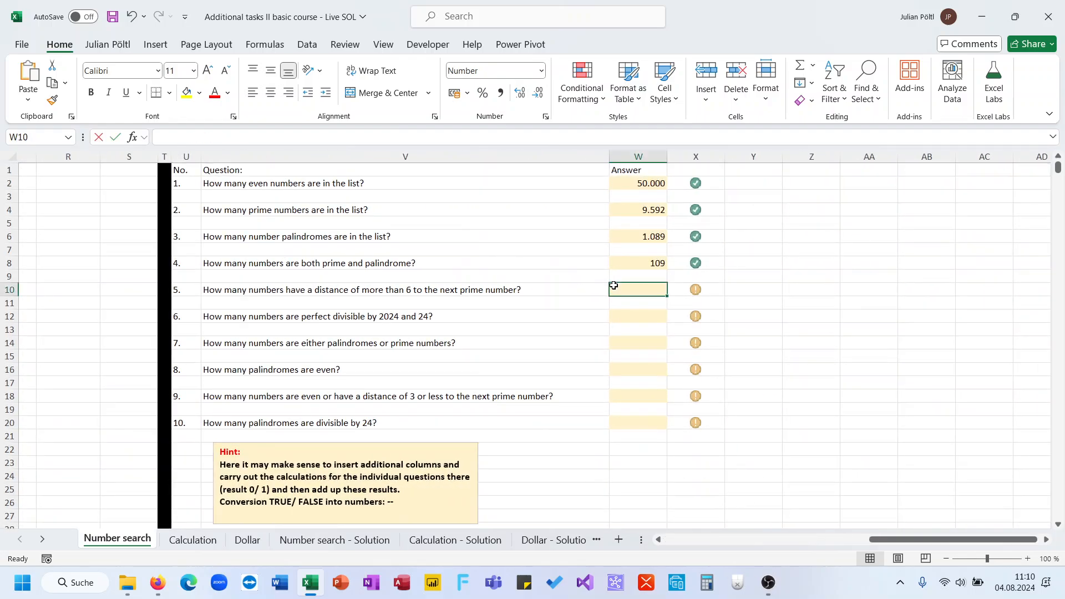
{"action": "type", "text": "=sum"}
{"action": "key", "text": "Tab"}
{"action": "scroll", "coordinate": [336, 233], "scroll_direction": "left", "scroll_amount": 10}
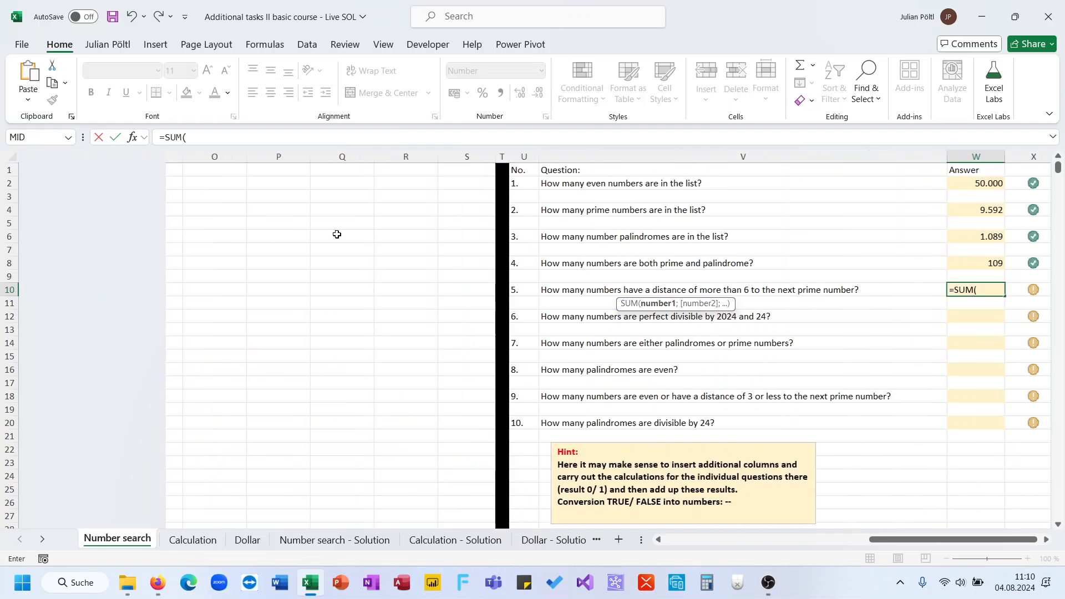
{"action": "left_click", "coordinate": [399, 159]}
{"action": "key", "text": "Return"}
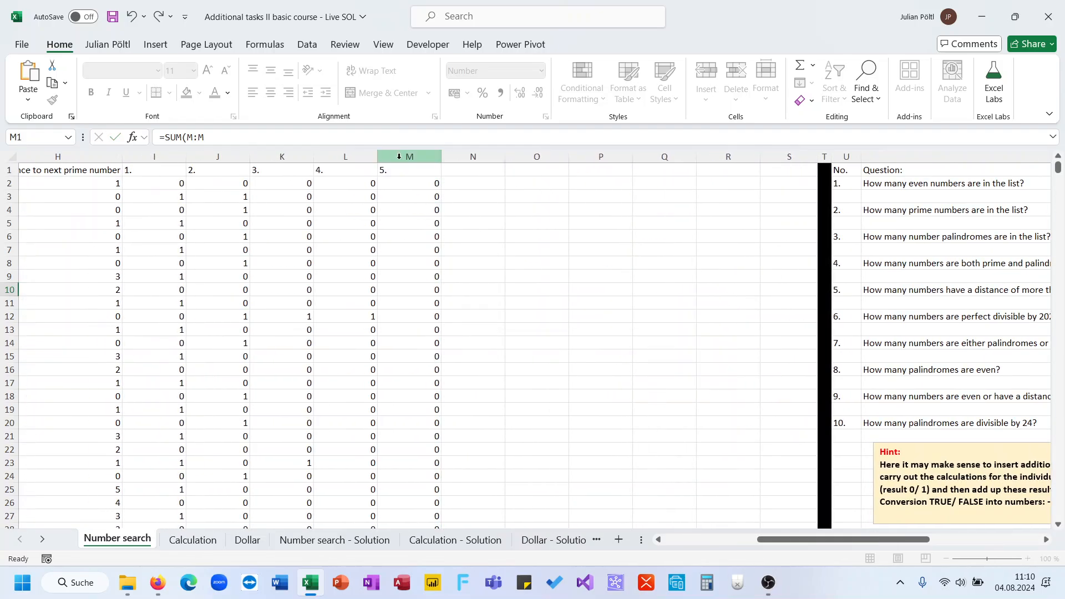
{"action": "scroll", "coordinate": [399, 158], "scroll_direction": "right", "scroll_amount": 4}
{"action": "scroll", "coordinate": [399, 159], "scroll_direction": "left", "scroll_amount": 2}
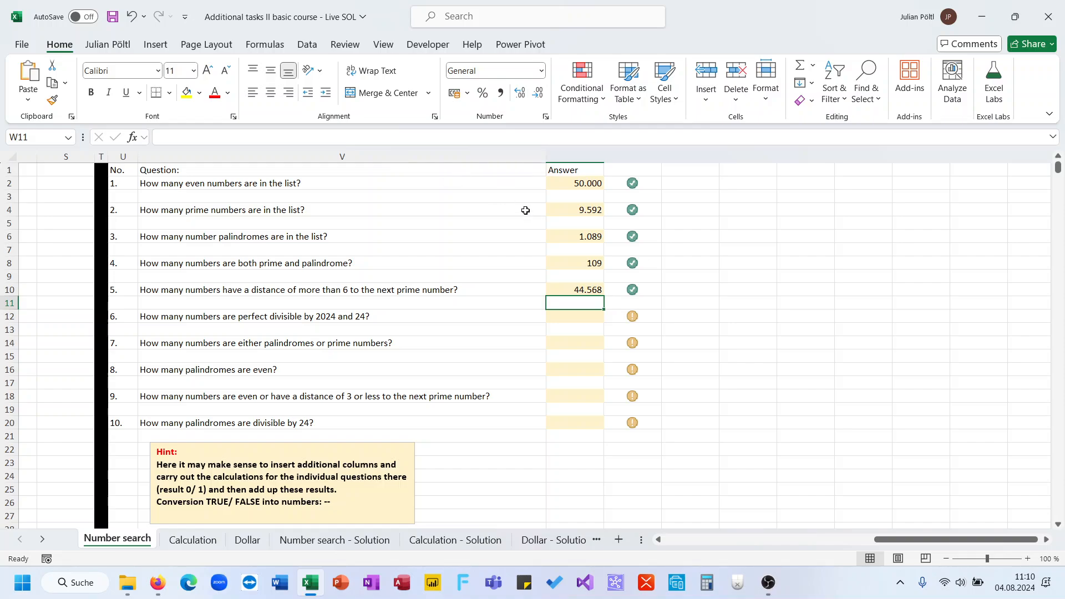
Step: Label the next helper column 6. in N1 for the question on divisibility by 2024 and 24
{"action": "scroll", "coordinate": [95, 305], "scroll_direction": "left", "scroll_amount": 10}
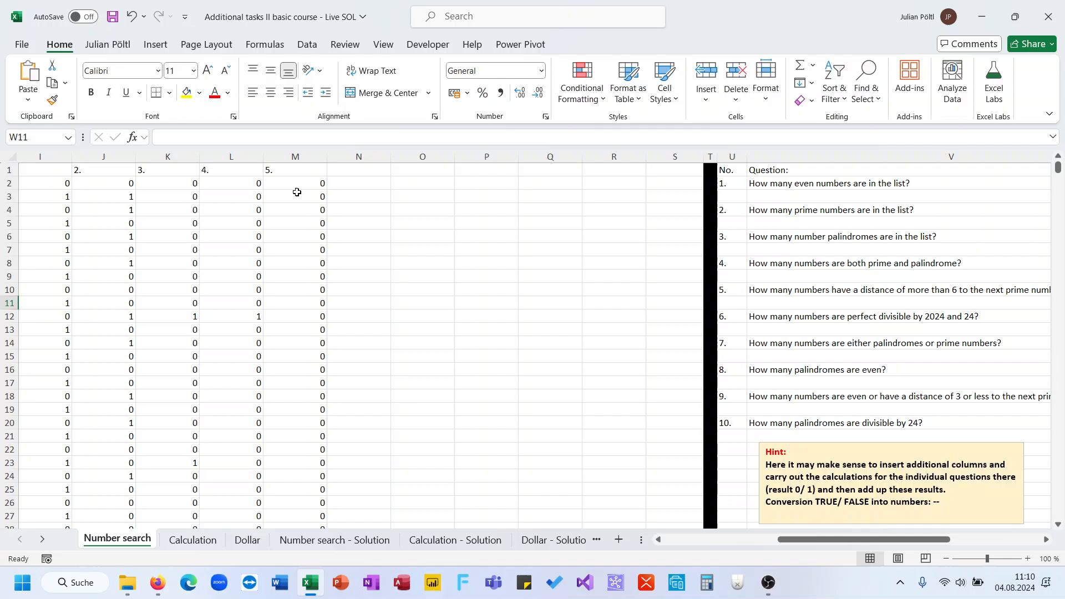
{"action": "left_click", "coordinate": [335, 174]}
{"action": "type", "text": "6."}
{"action": "key", "text": "Return"}
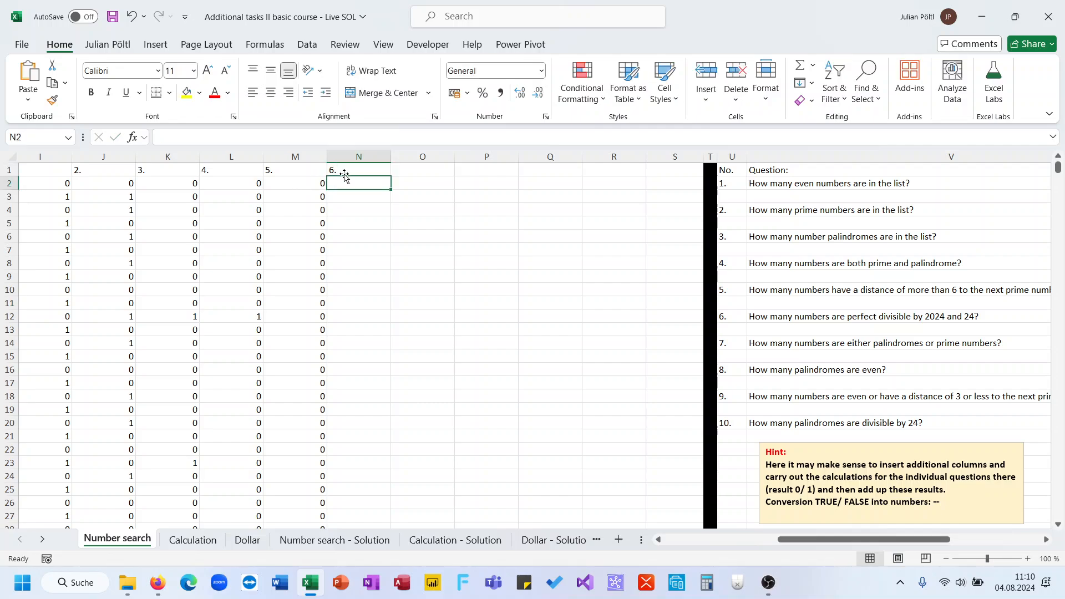
{"action": "left_click", "coordinate": [304, 182]}
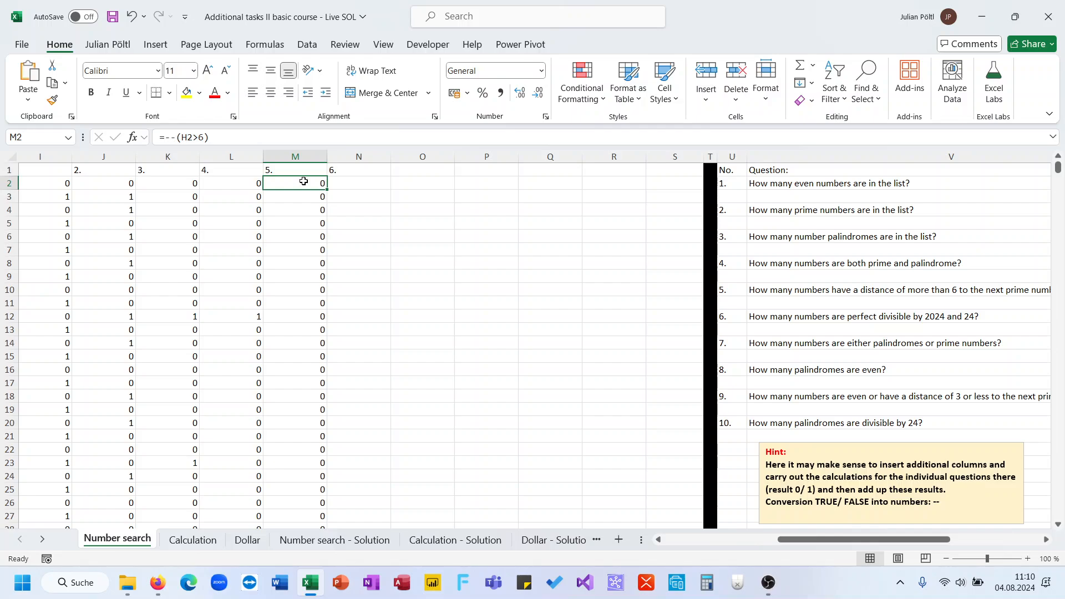
{"action": "type", "text": "=if"}
{"action": "scroll", "coordinate": [240, 275], "scroll_direction": "left", "scroll_amount": 3}
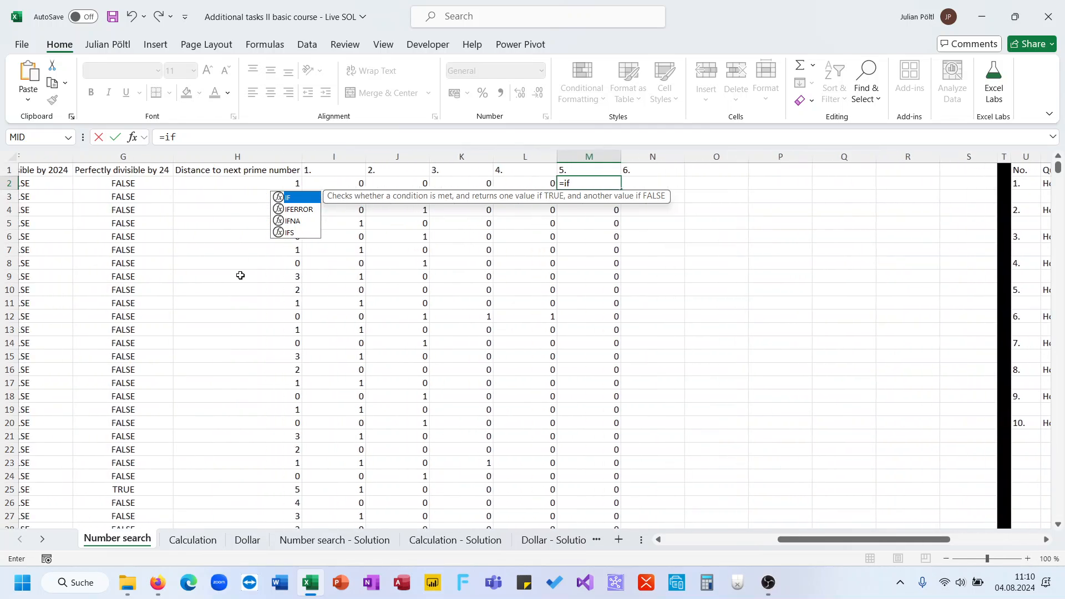
{"action": "left_click", "coordinate": [244, 189]}
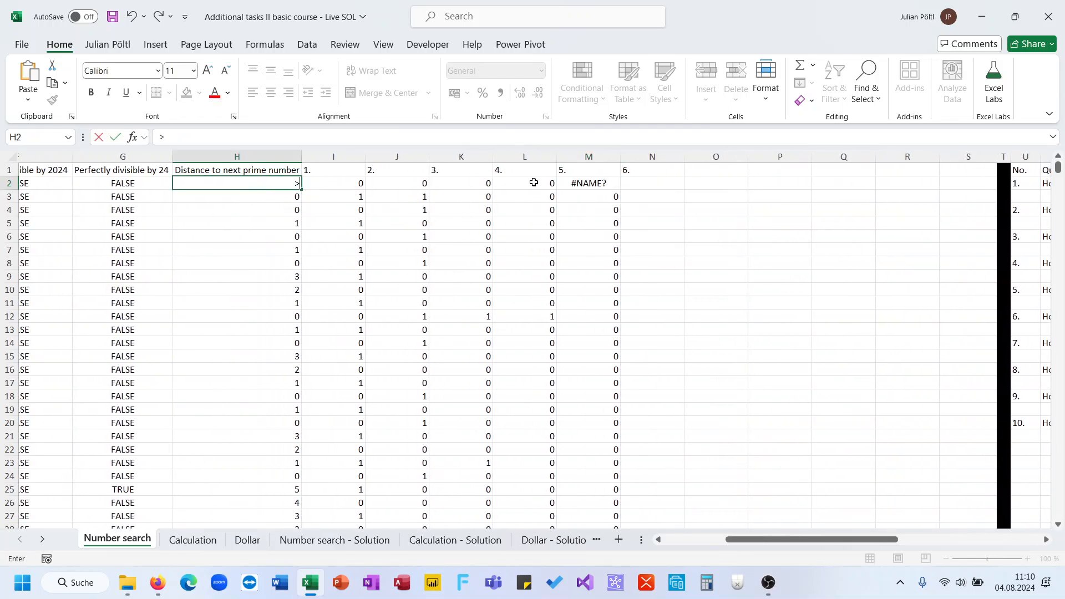
{"action": "left_click", "coordinate": [578, 183]}
{"action": "left_click", "coordinate": [452, 136]}
{"action": "key", "text": "Tab"}
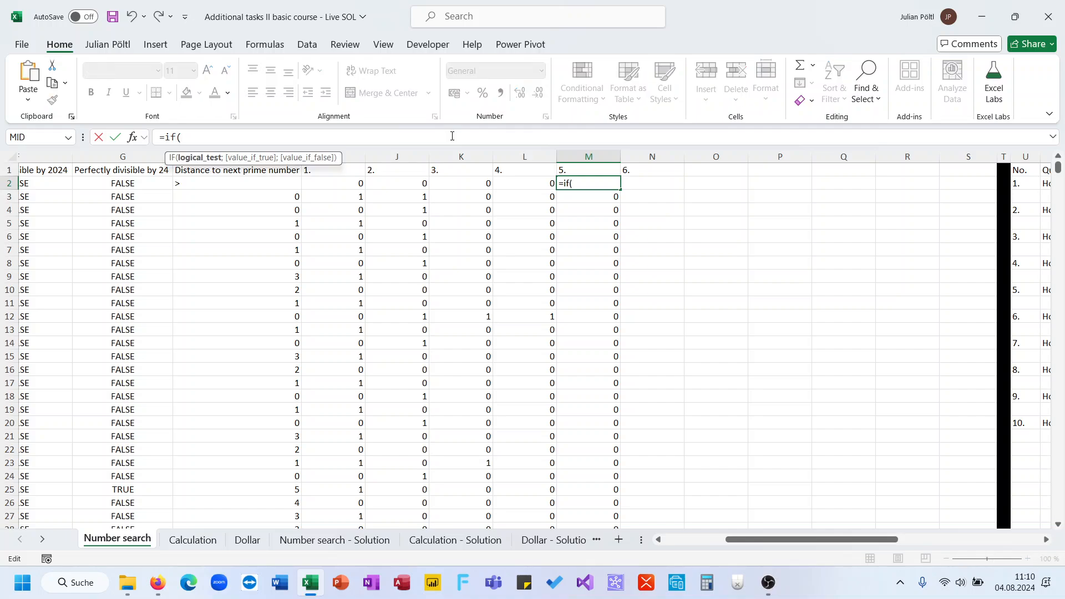
{"action": "key", "text": "Escape"}
{"action": "left_click", "coordinate": [284, 183]}
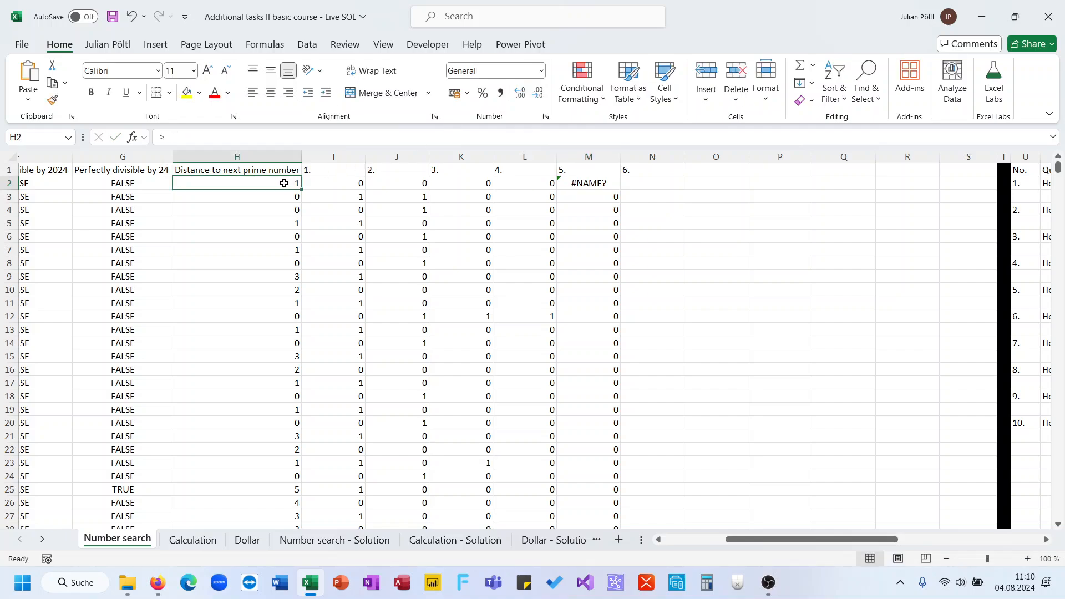
{"action": "key", "text": "ctrl+z"}
Step: Replace the formula in M2 with =IF(H2>6;1;0) and fill it down the number list
{"action": "left_click", "coordinate": [559, 182]}
{"action": "double_click", "coordinate": [571, 181]}
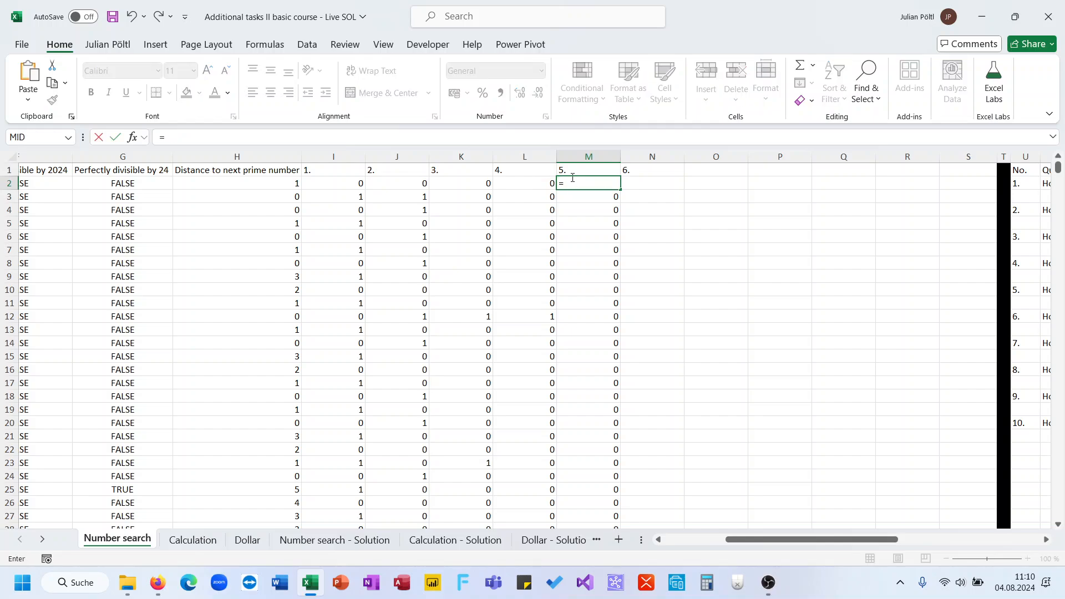
{"action": "key", "text": "Tab"}
{"action": "left_click", "coordinate": [292, 184]}
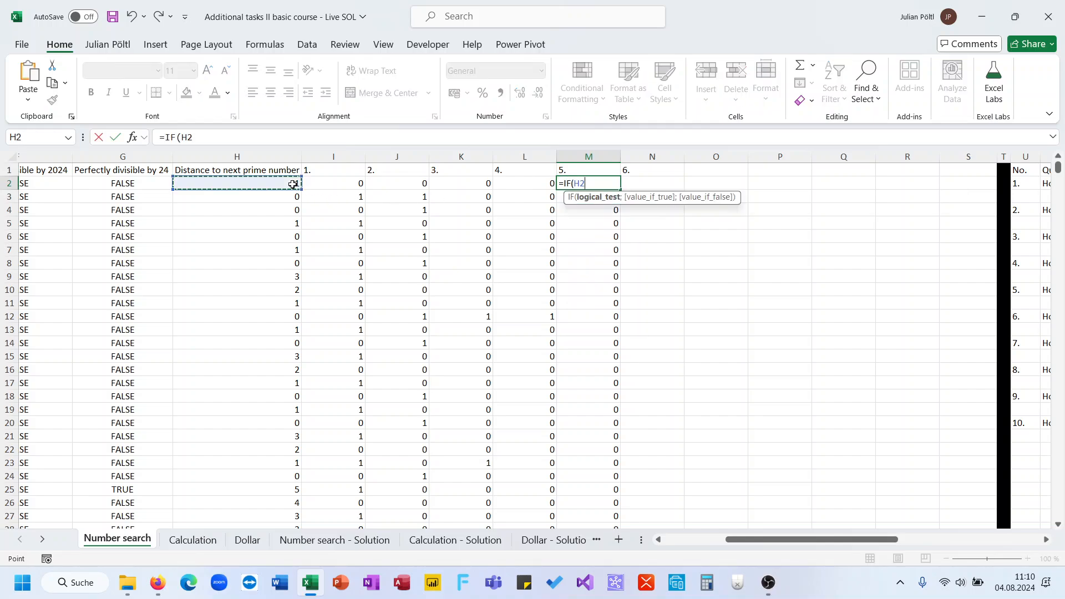
{"action": "type", "text": ">6;"}
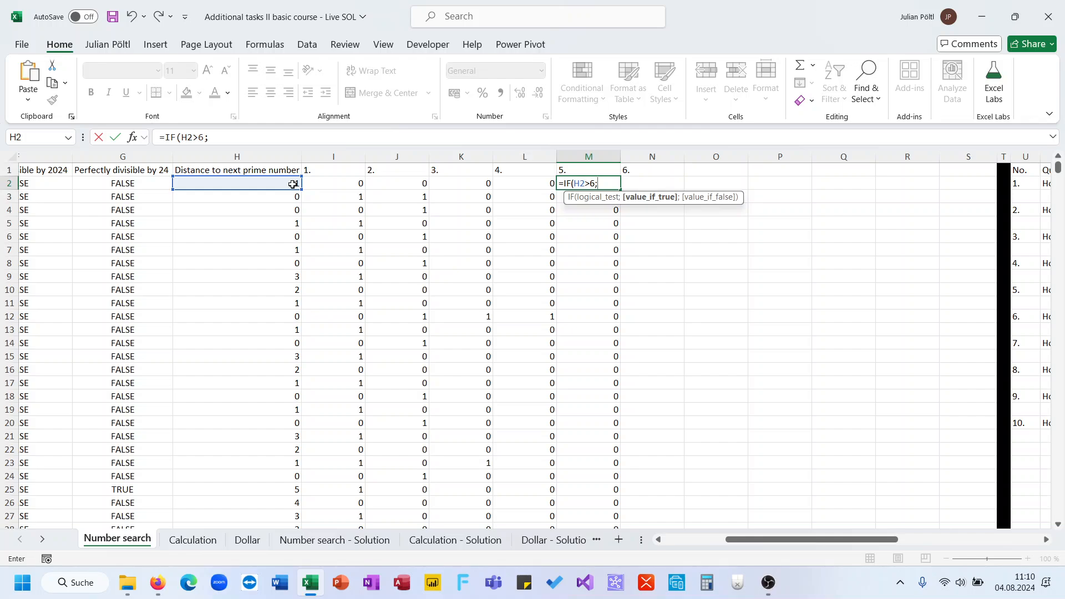
{"action": "type", "text": "1;0)"}
{"action": "key", "text": "Return"}
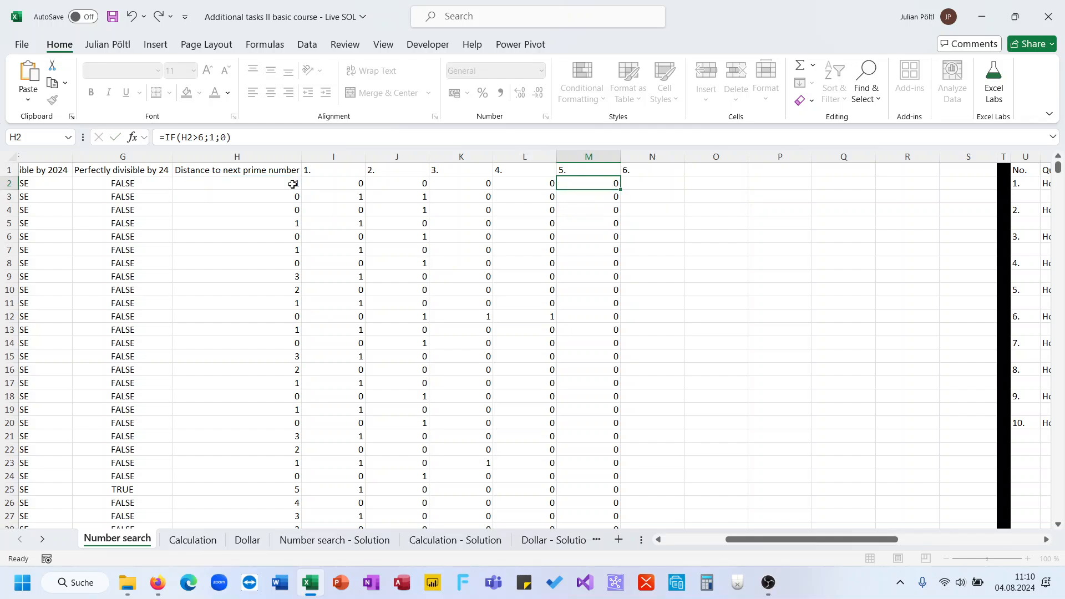
{"action": "left_click", "coordinate": [608, 185]}
{"action": "double_click", "coordinate": [620, 189]}
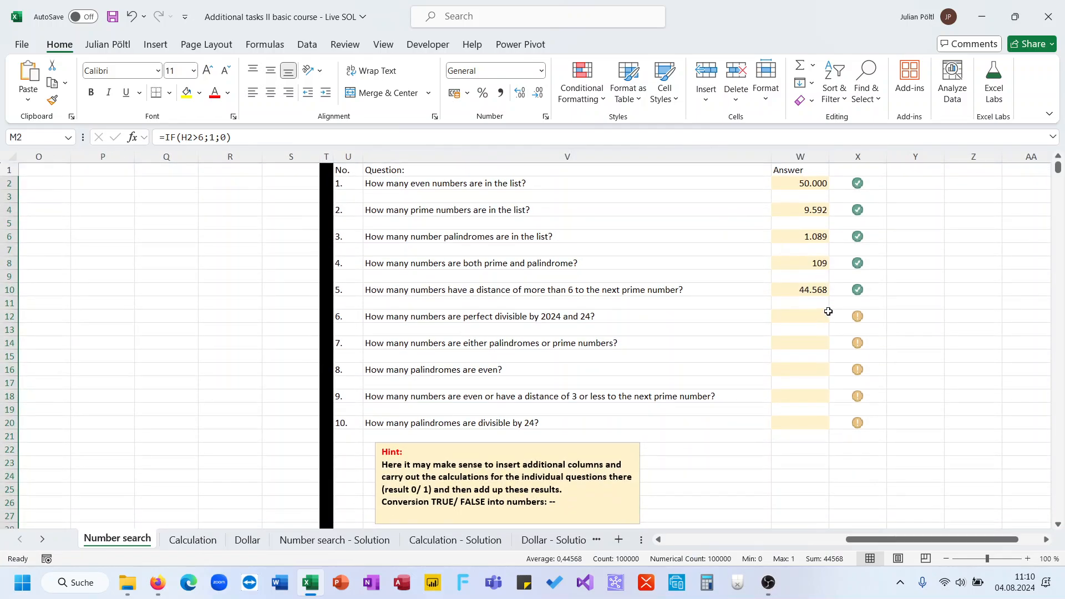
Step: Enter =--AND(F2;G2) in N2 to flag numbers divisible by both 2024 and 24, and fill it down the list
{"action": "left_click", "coordinate": [815, 315]}
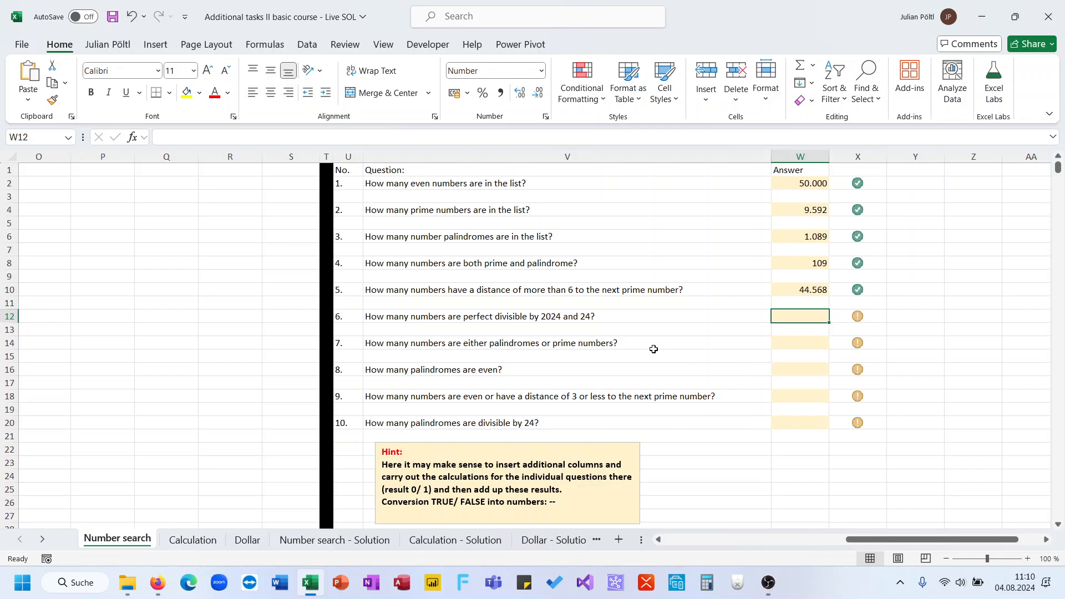
{"action": "scroll", "coordinate": [409, 337], "scroll_direction": "left", "scroll_amount": 1}
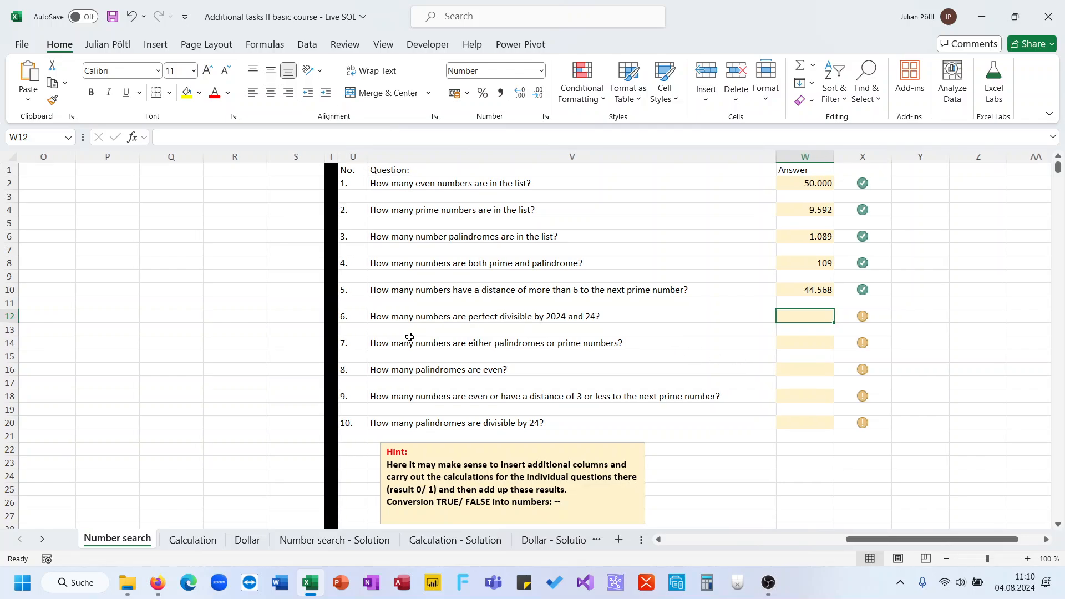
{"action": "scroll", "coordinate": [409, 337], "scroll_direction": "left", "scroll_amount": 6}
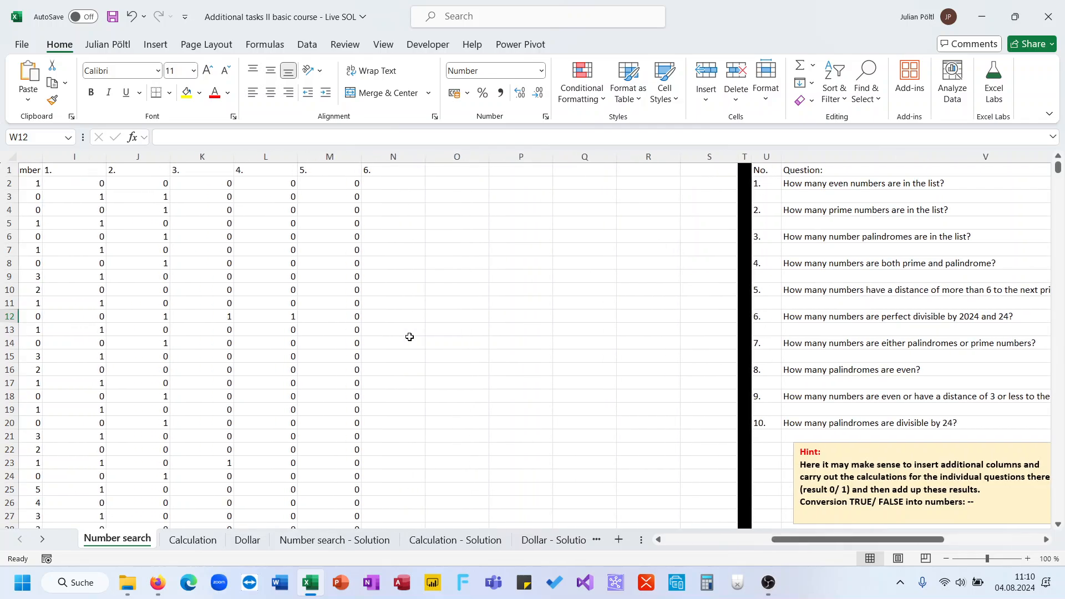
{"action": "left_click", "coordinate": [405, 198]}
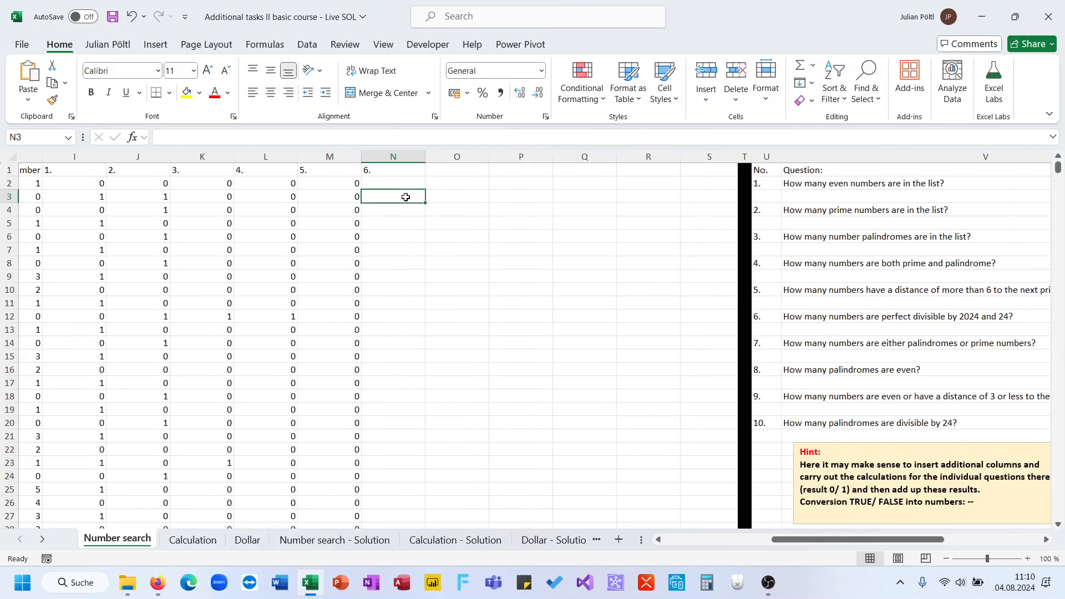
{"action": "left_click", "coordinate": [395, 184]}
{"action": "type", "text": "="}
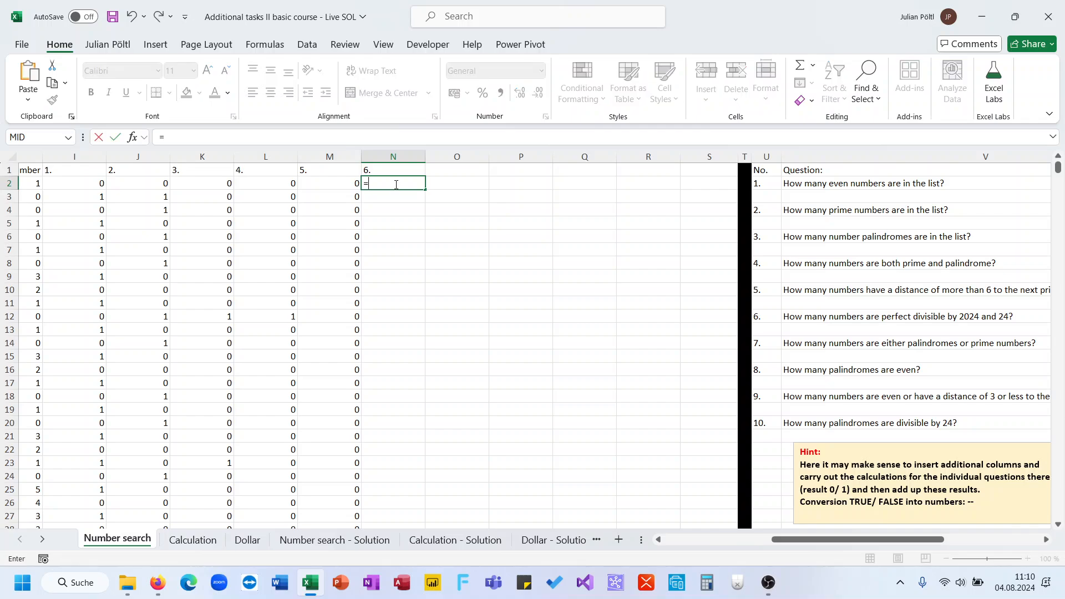
{"action": "type", "text": "--and("}
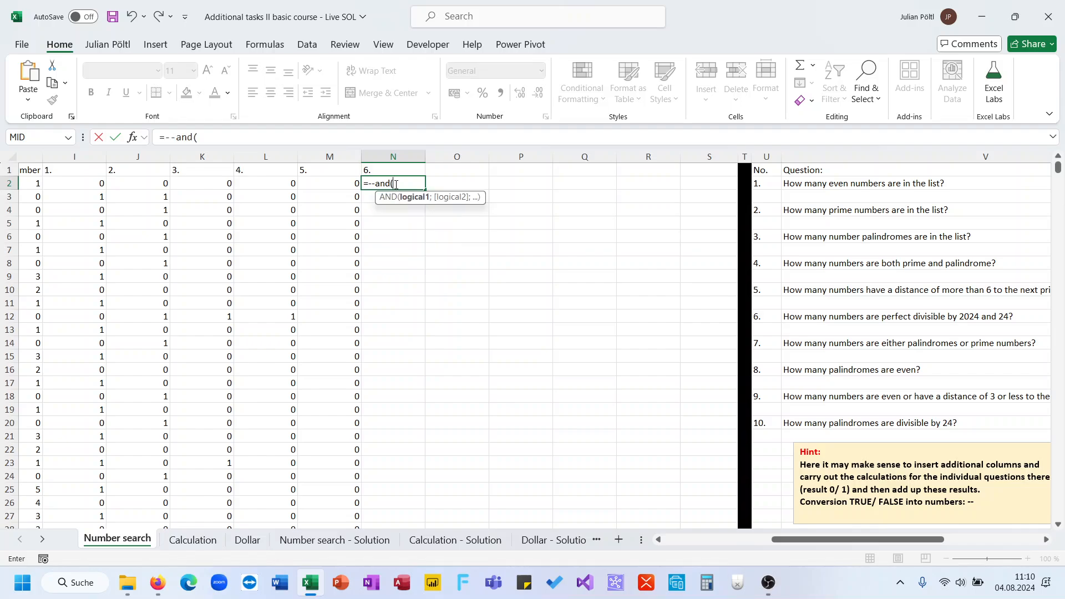
{"action": "scroll", "coordinate": [357, 220], "scroll_direction": "left", "scroll_amount": 5}
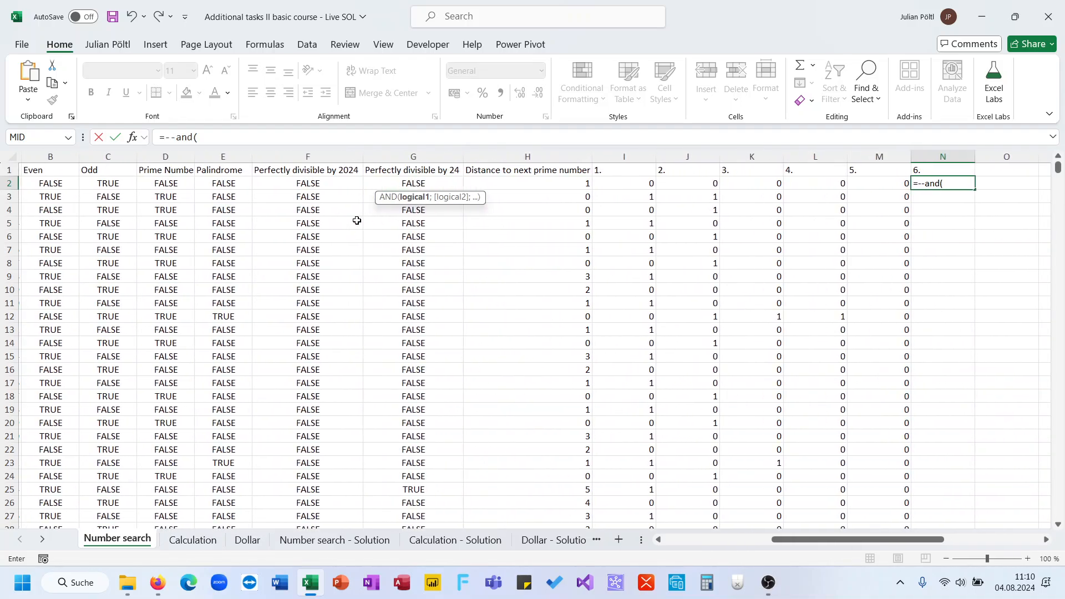
{"action": "left_click", "coordinate": [335, 184]}
{"action": "type", "text": ";"}
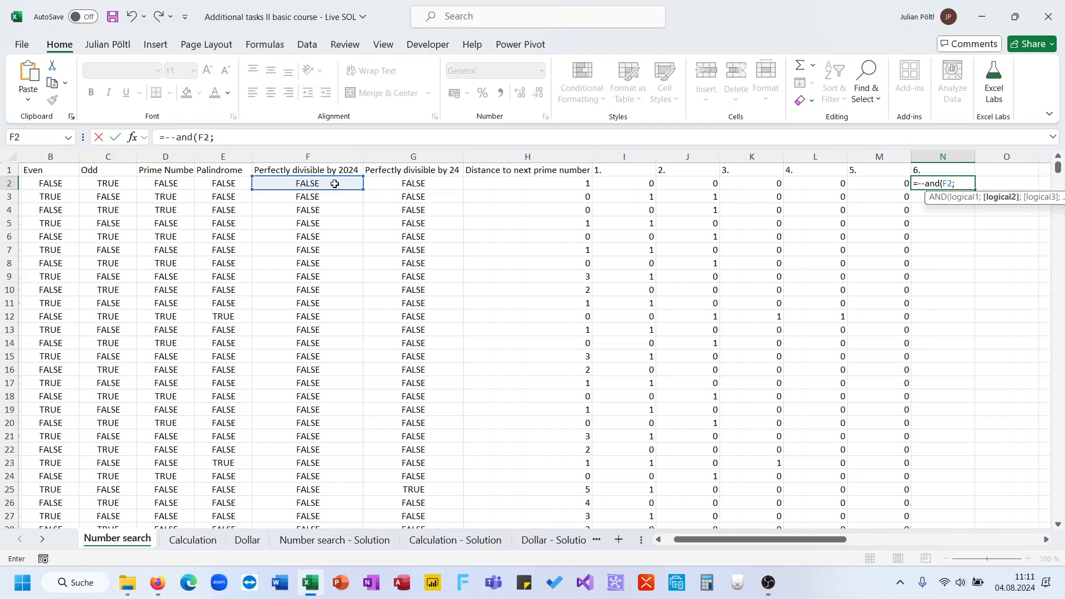
{"action": "left_click", "coordinate": [380, 184]}
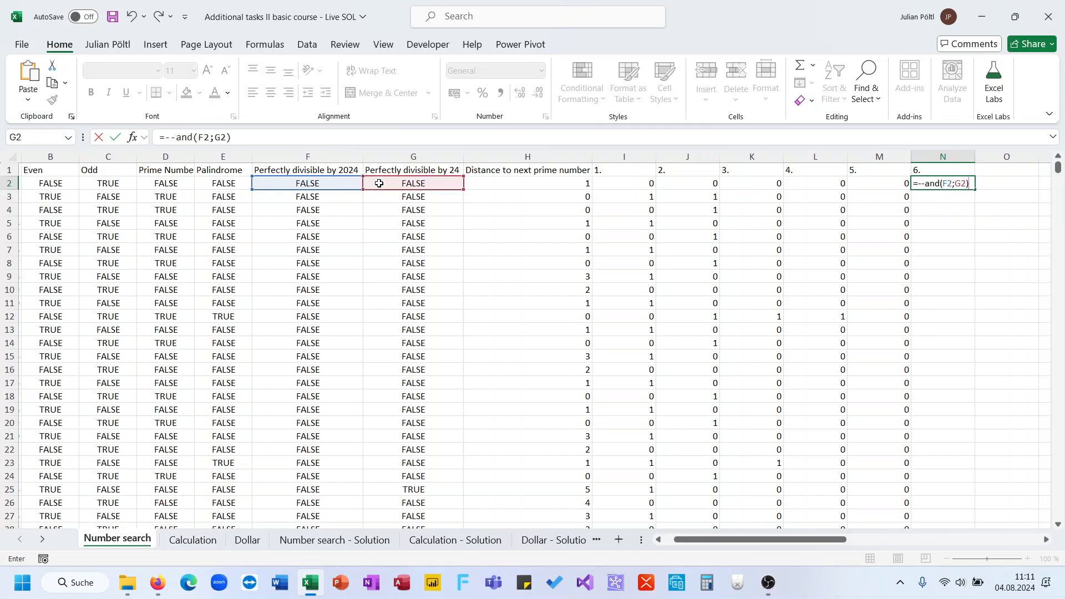
{"action": "key", "text": "Return"}
{"action": "left_click", "coordinate": [962, 184]}
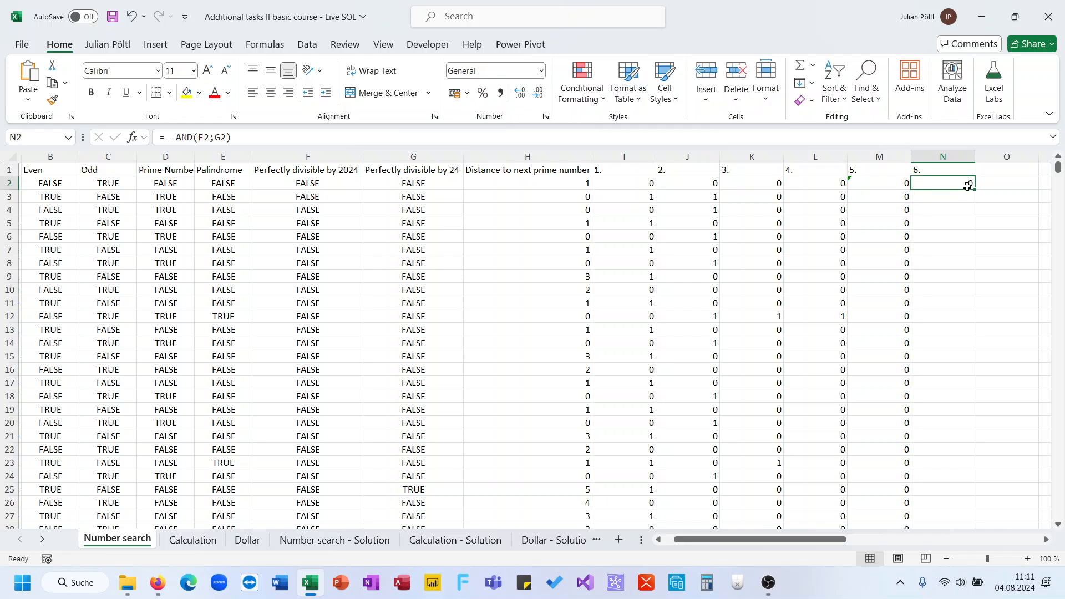
{"action": "double_click", "coordinate": [973, 189]}
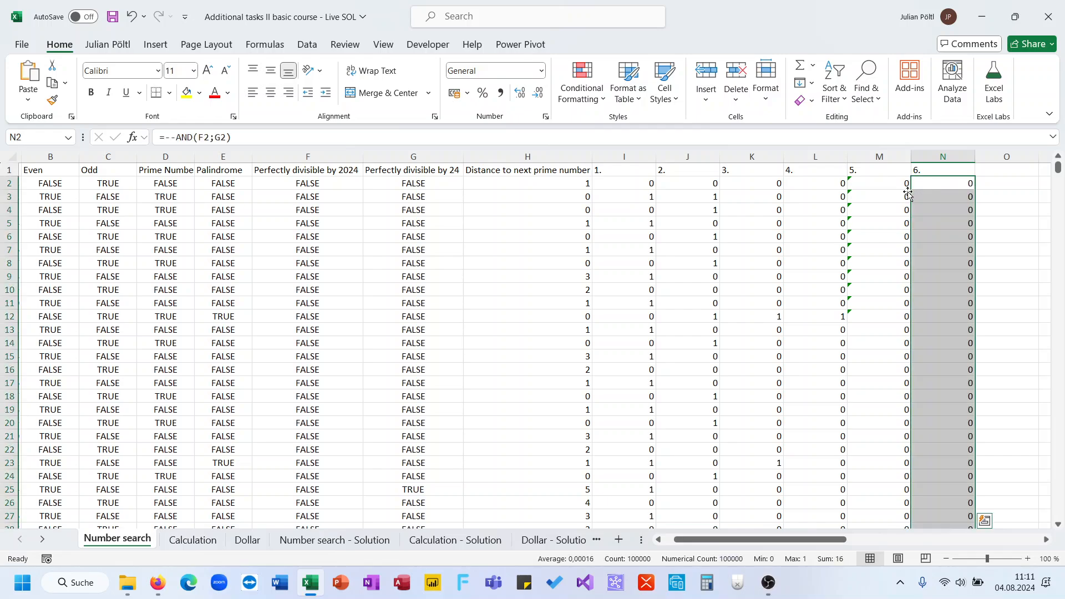
Step: Ignore the formula error warnings for all filled cells of column M from M2 to the end of the list
{"action": "left_click", "coordinate": [889, 190]}
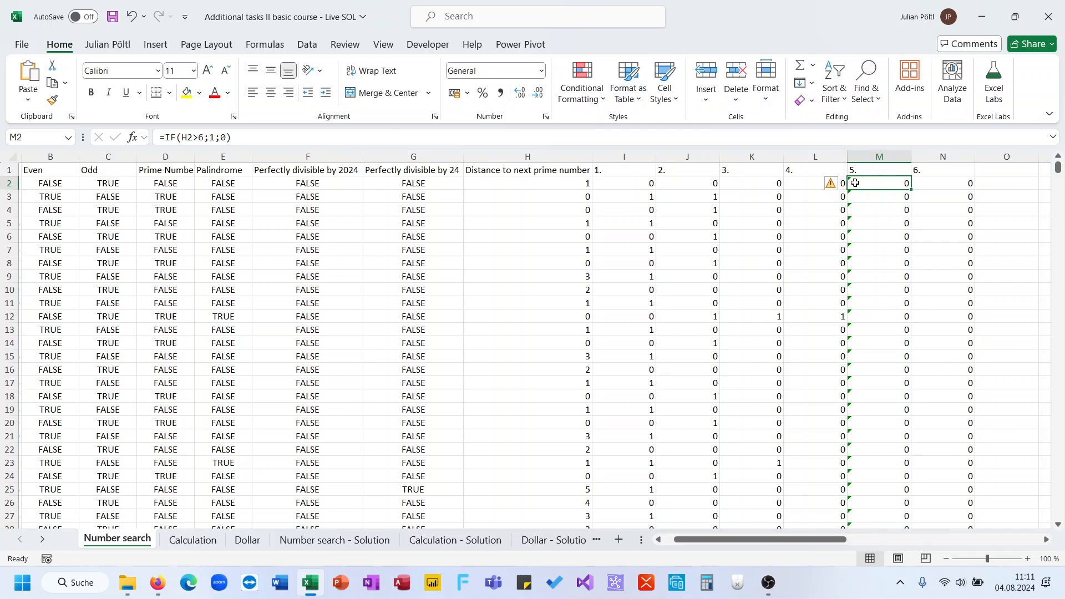
{"action": "key", "text": "ctrl+shift+Down"}
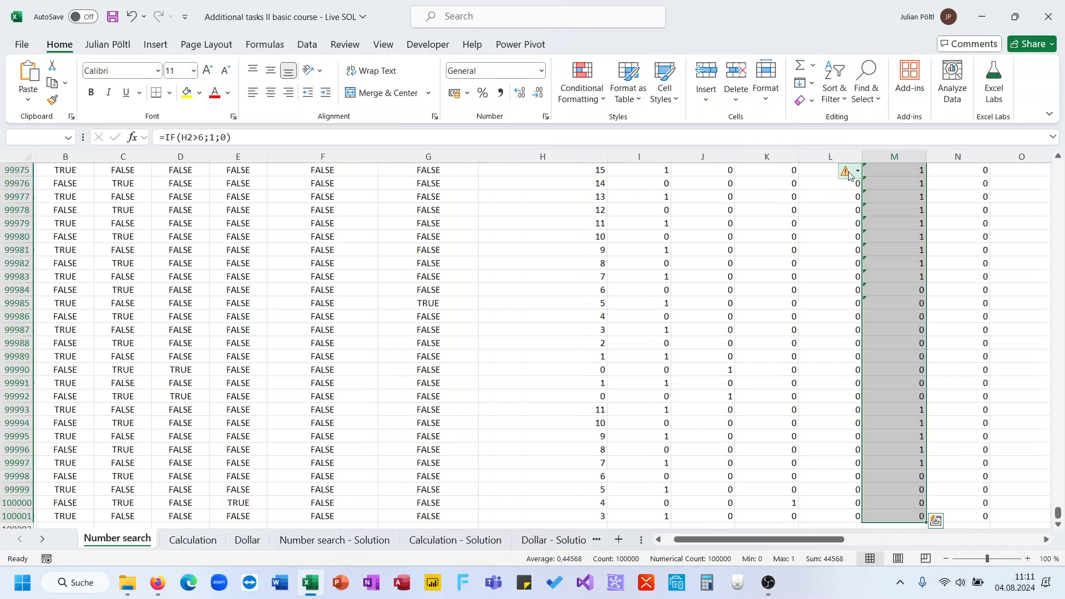
{"action": "left_click", "coordinate": [849, 173]}
{"action": "key", "text": "Escape"}
{"action": "left_click", "coordinate": [939, 231]}
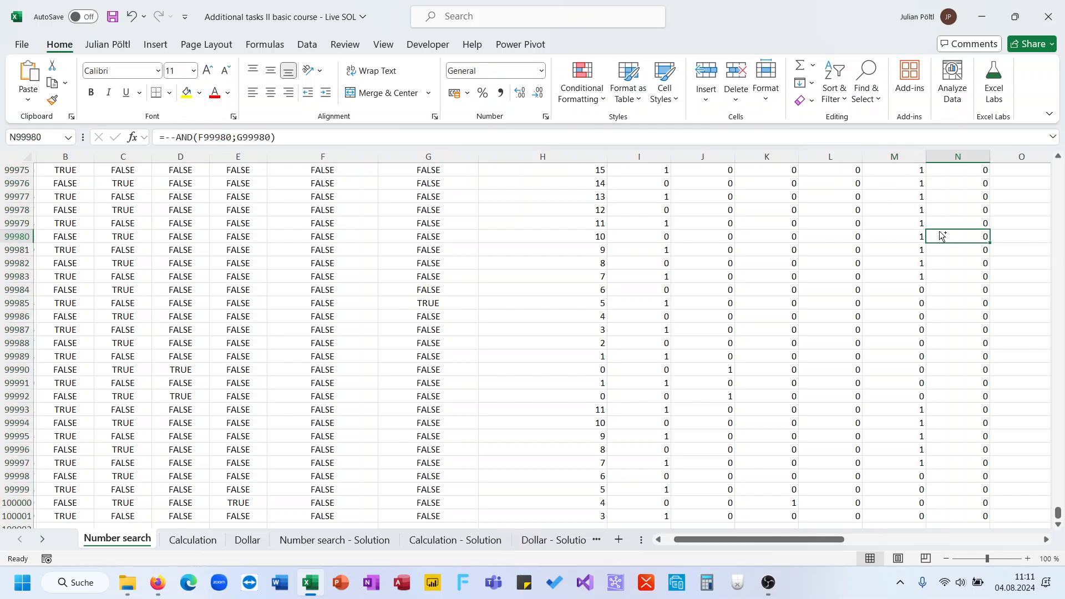
Step: Answer question 6 by entering the sum of column N in W12
{"action": "key", "text": "ctrl+Up"}
{"action": "scroll", "coordinate": [939, 231], "scroll_direction": "right", "scroll_amount": 5}
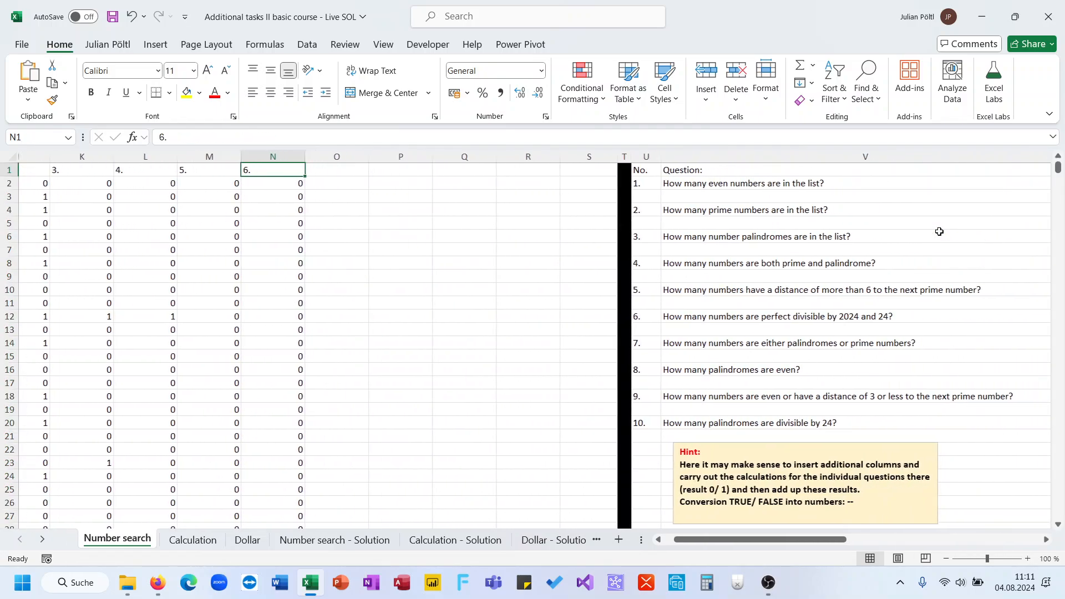
{"action": "left_click", "coordinate": [849, 315]}
{"action": "type", "text": "=SUM("}
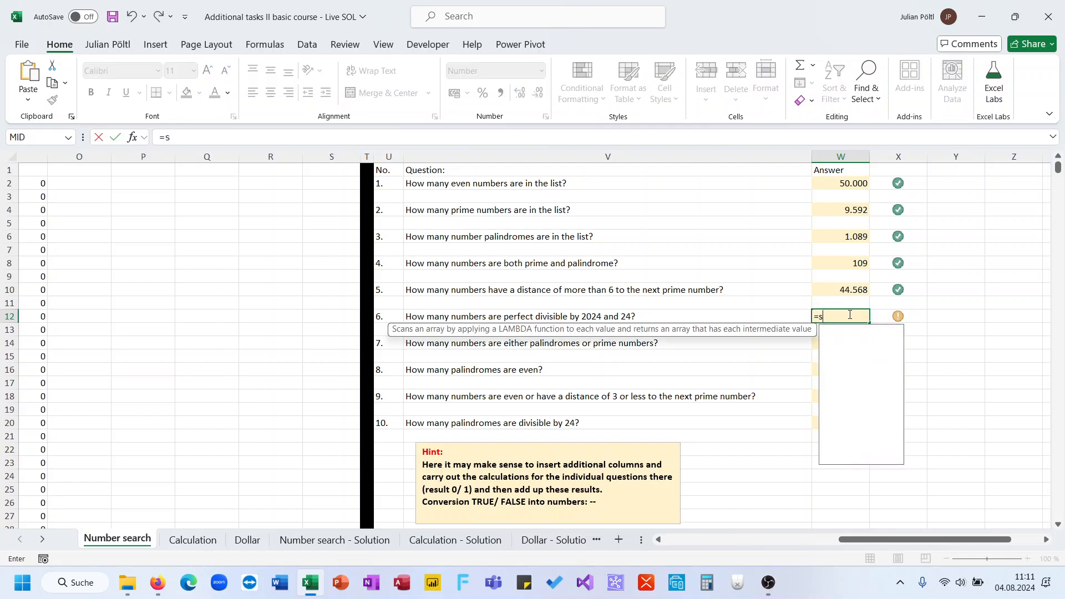
{"action": "scroll", "coordinate": [780, 323], "scroll_direction": "left", "scroll_amount": 3}
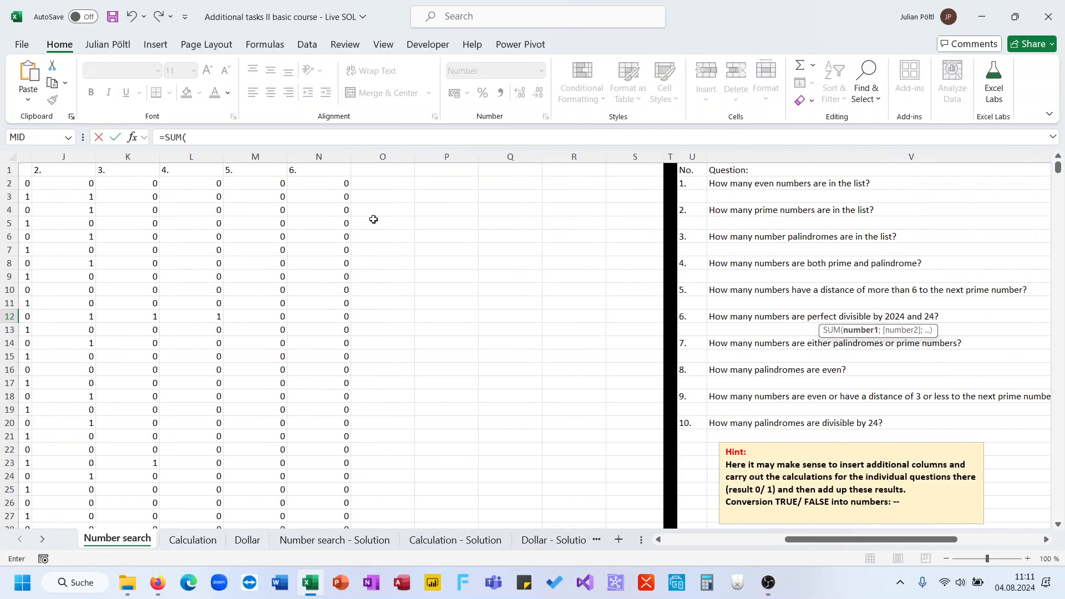
{"action": "left_click", "coordinate": [332, 161]}
{"action": "key", "text": "Return"}
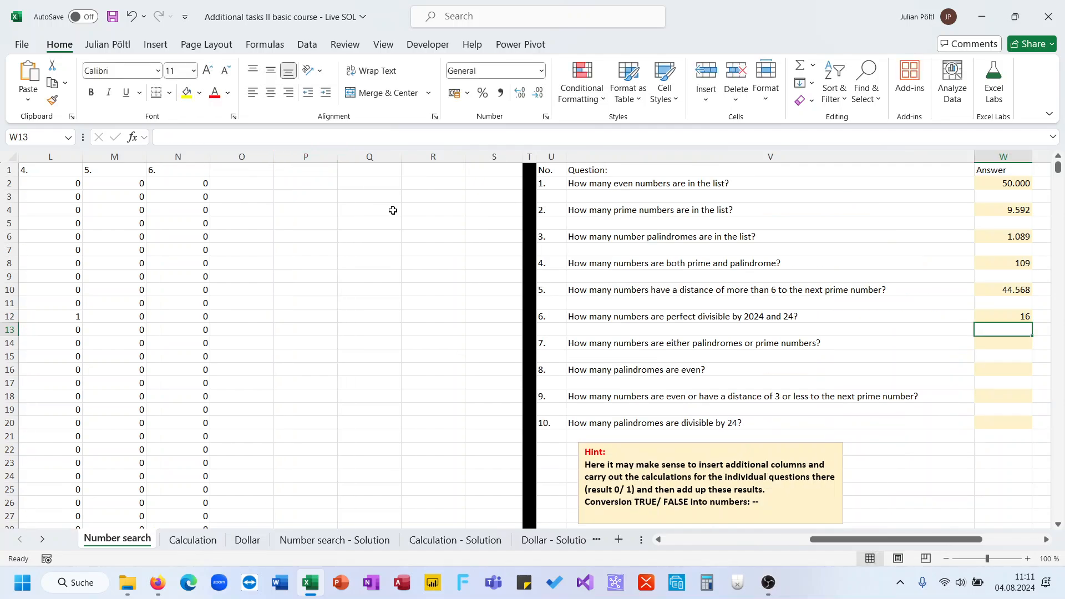
Step: Label the helper column for question 7 by entering "7." in O1
{"action": "scroll", "coordinate": [417, 236], "scroll_direction": "right", "scroll_amount": 1}
{"action": "scroll", "coordinate": [416, 236], "scroll_direction": "left", "scroll_amount": 1}
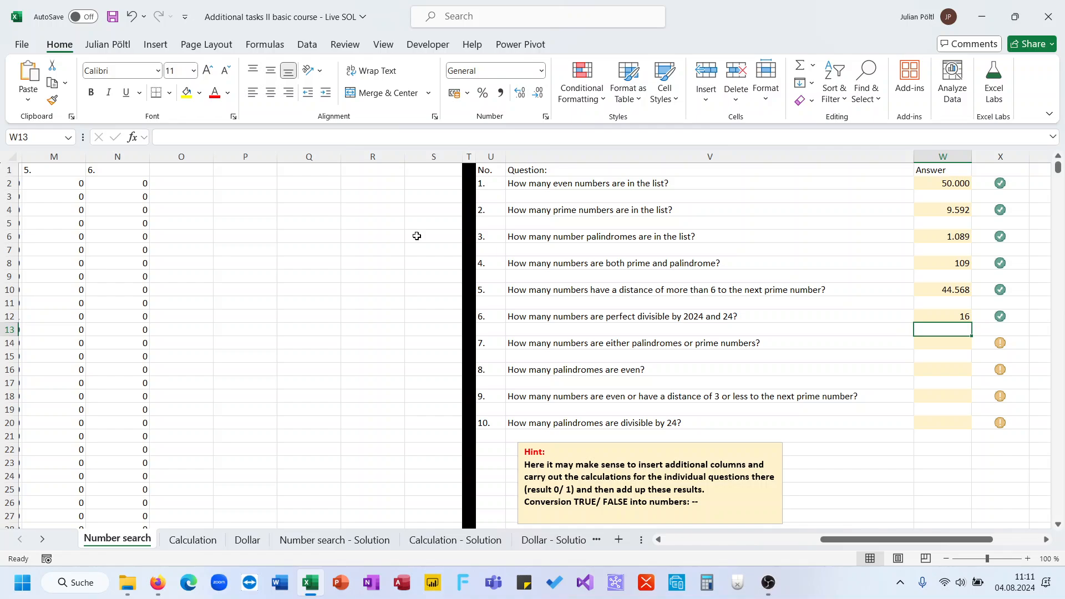
{"action": "key", "text": "Down"}
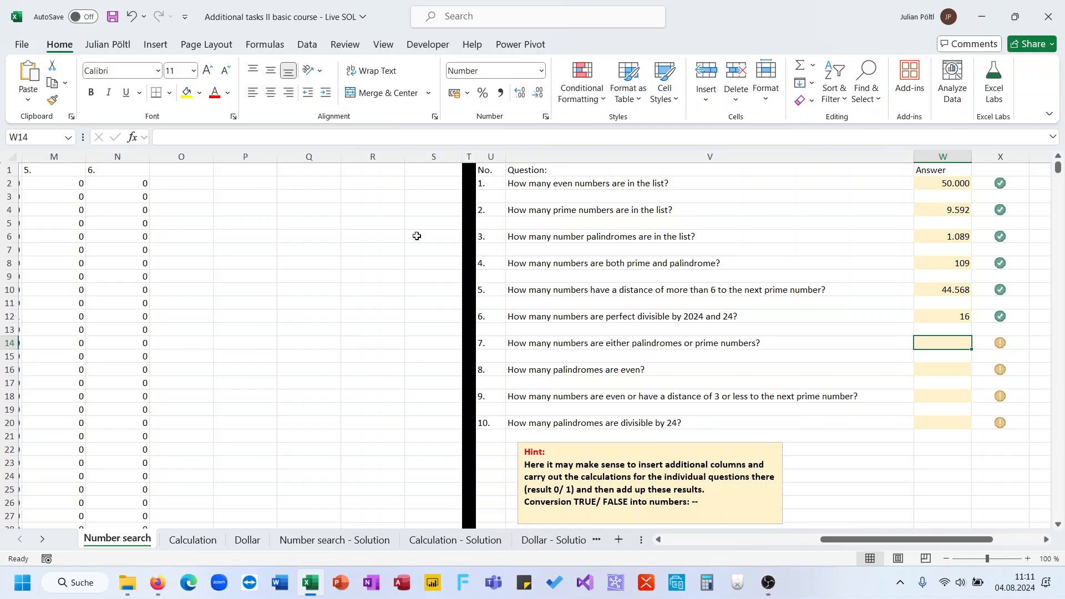
{"action": "left_click", "coordinate": [187, 168]}
{"action": "type", "text": "7."}
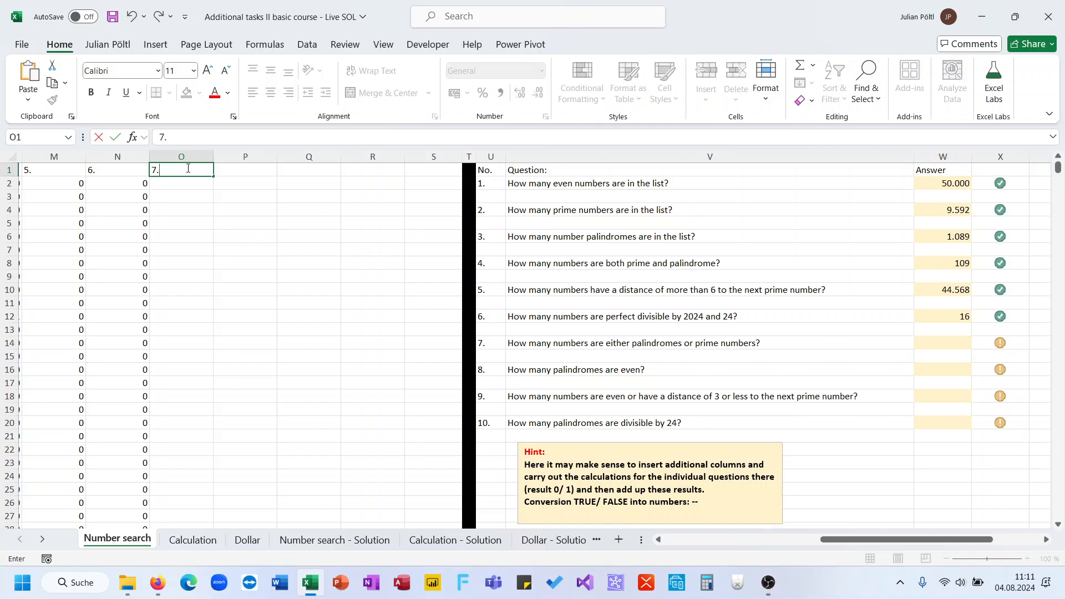
{"action": "key", "text": "Return"}
Step: Enter =--OR(D2;E2) in O2 to flag numbers that are prime or palindrome, and fill it down the list
{"action": "scroll", "coordinate": [264, 259], "scroll_direction": "left", "scroll_amount": 6}
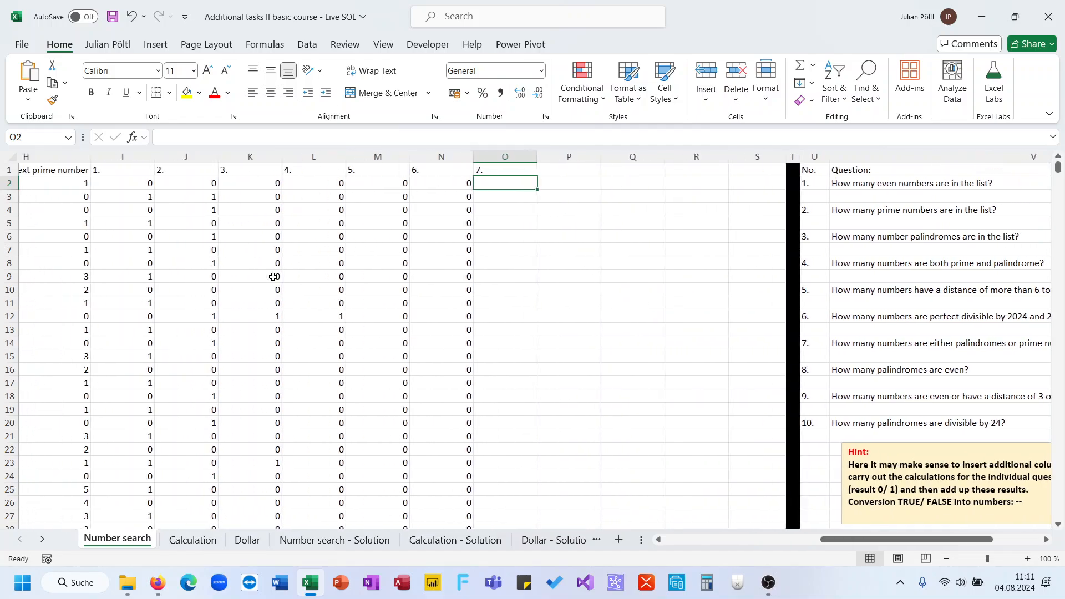
{"action": "type", "text": "=--"}
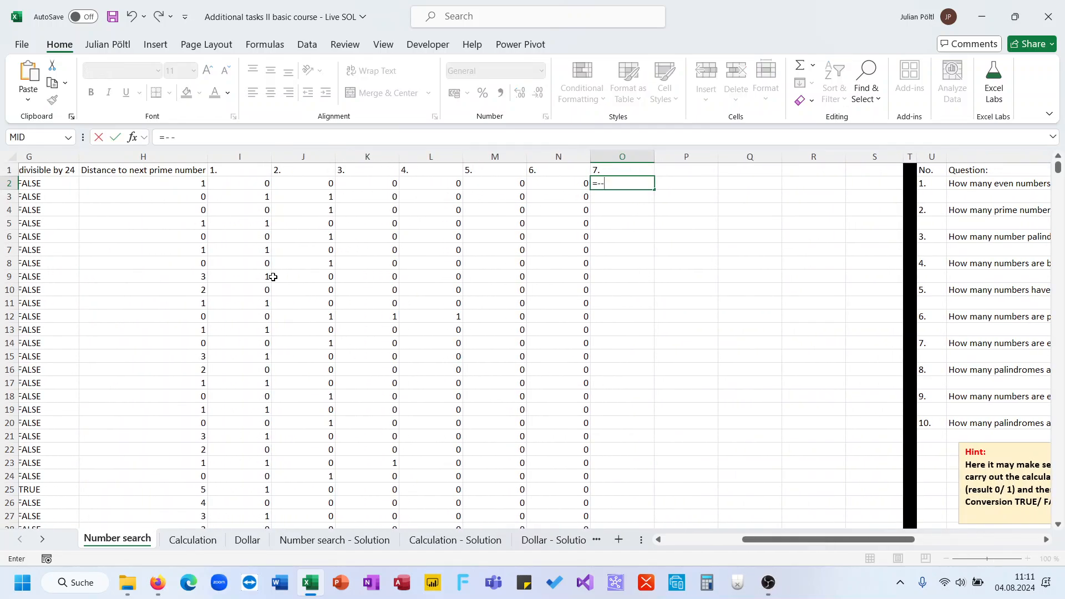
{"action": "type", "text": "or("}
{"action": "scroll", "coordinate": [186, 323], "scroll_direction": "left", "scroll_amount": 3}
{"action": "scroll", "coordinate": [186, 323], "scroll_direction": "right", "scroll_amount": 2}
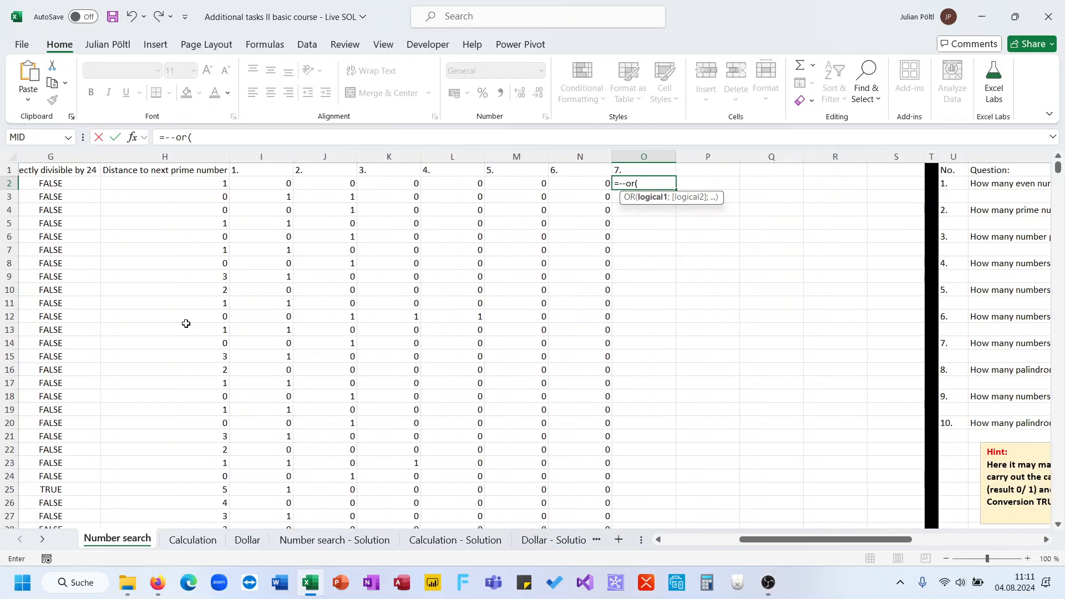
{"action": "scroll", "coordinate": [185, 323], "scroll_direction": "left", "scroll_amount": 5}
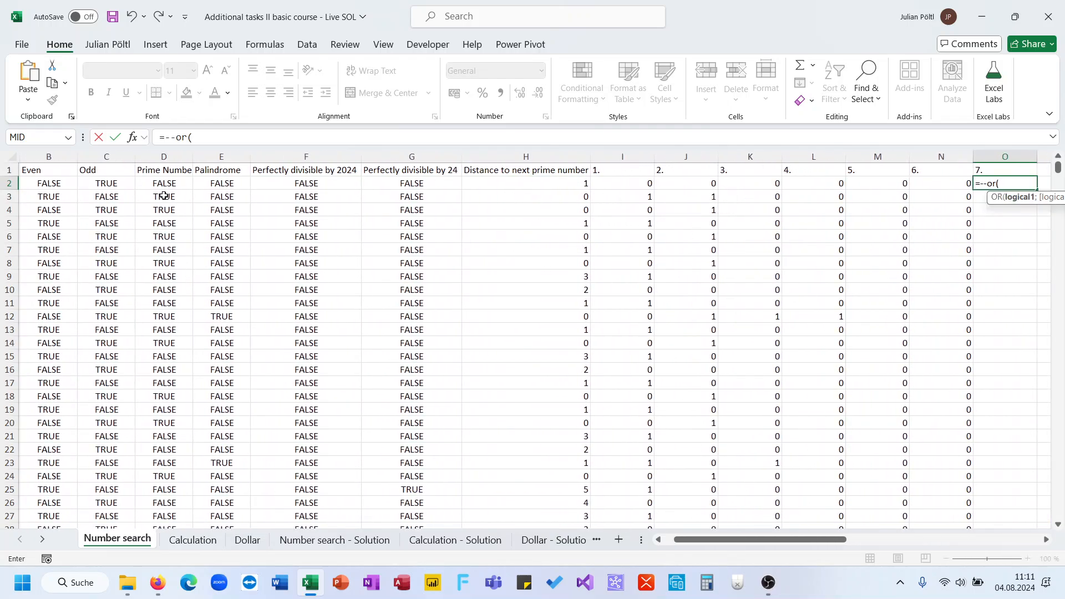
{"action": "left_click", "coordinate": [164, 184]}
{"action": "type", "text": ";"}
{"action": "left_click", "coordinate": [219, 182]}
{"action": "type", "text": ")"}
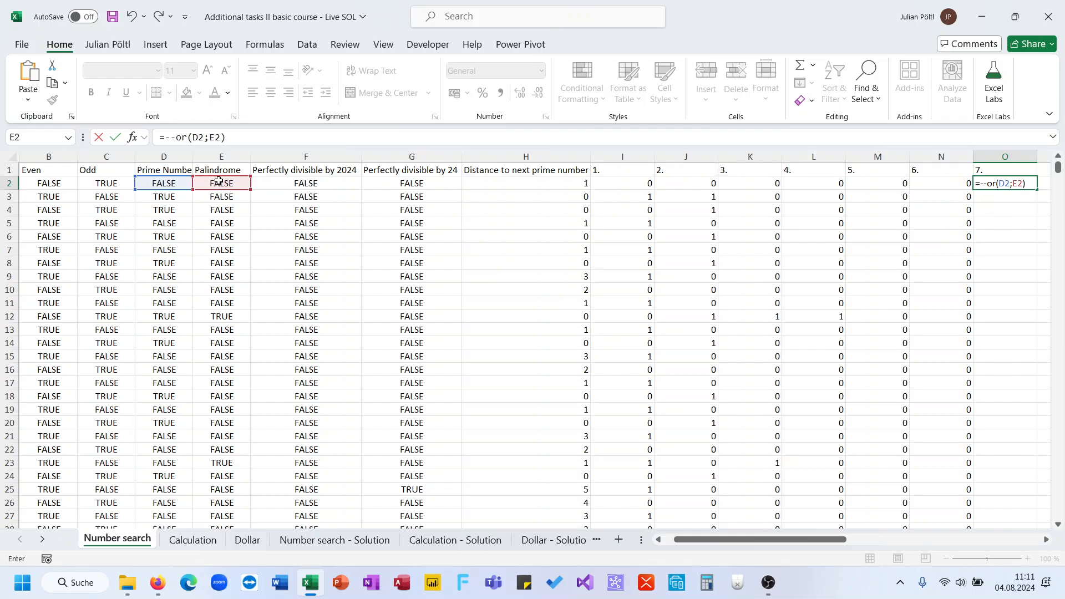
{"action": "key", "text": "Return"}
{"action": "scroll", "coordinate": [409, 197], "scroll_direction": "right", "scroll_amount": 5}
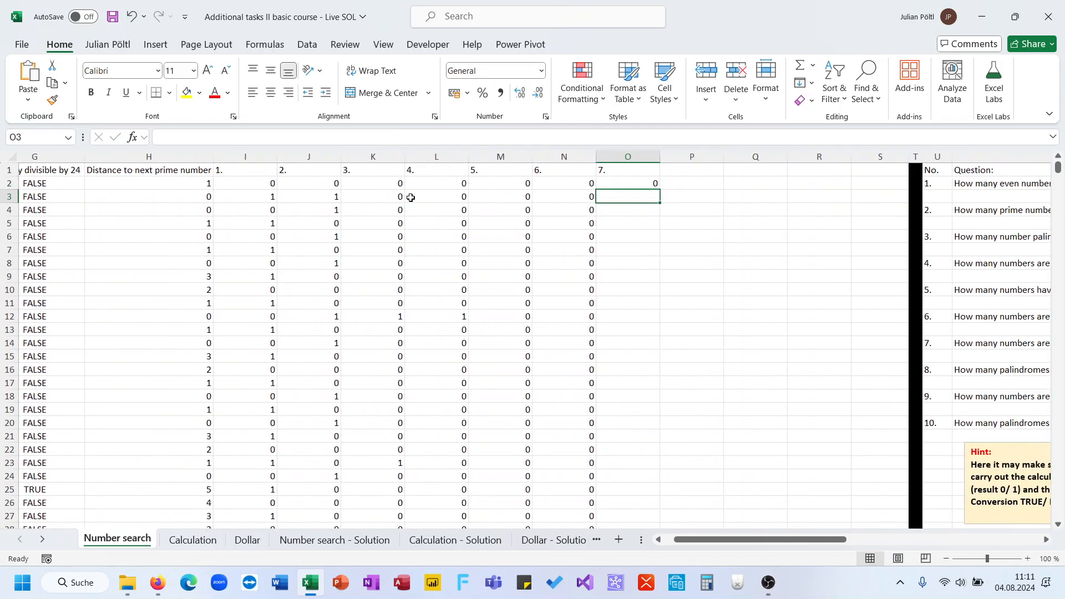
{"action": "left_click", "coordinate": [622, 183]}
{"action": "double_click", "coordinate": [659, 190]}
{"action": "scroll", "coordinate": [727, 231], "scroll_direction": "right", "scroll_amount": 3}
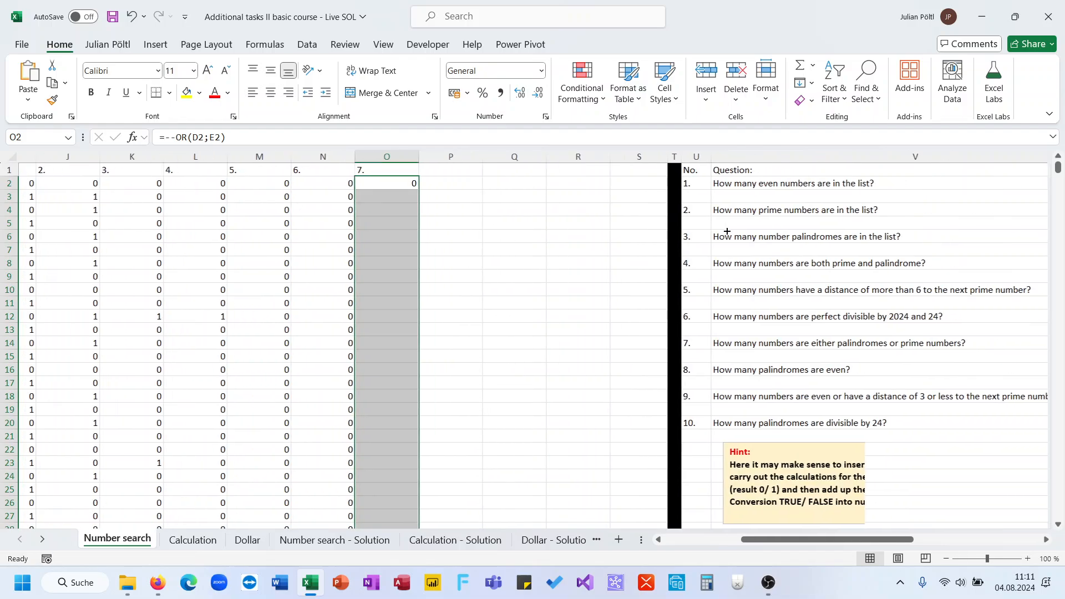
Step: Answer question 7 by entering the sum of column O in W14
{"action": "scroll", "coordinate": [727, 231], "scroll_direction": "left", "scroll_amount": 3}
{"action": "scroll", "coordinate": [727, 231], "scroll_direction": "right", "scroll_amount": 8}
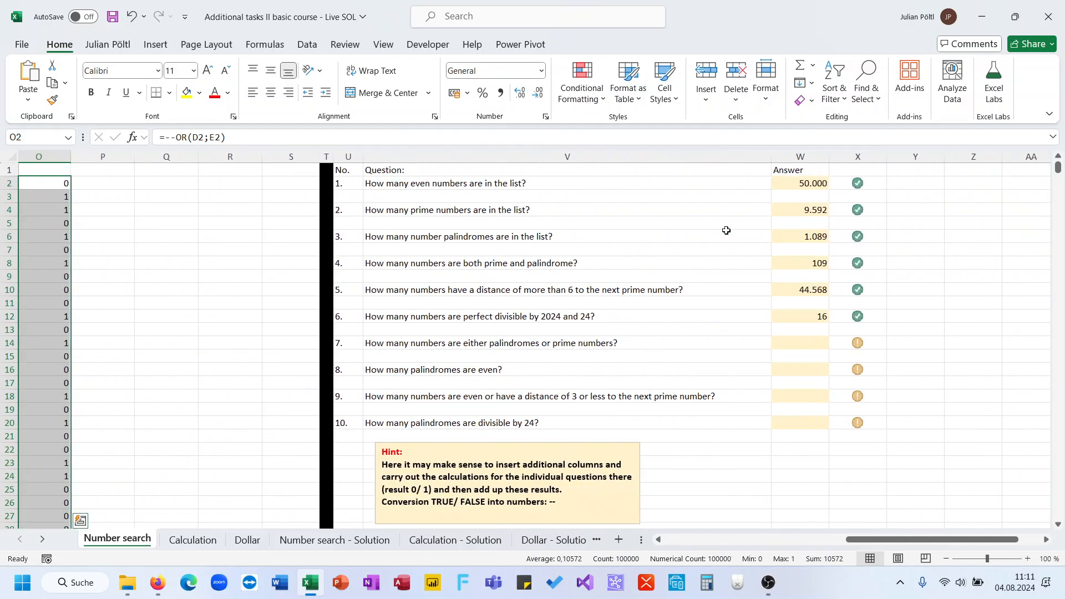
{"action": "left_click", "coordinate": [804, 343]}
{"action": "type", "text": "=SUM("}
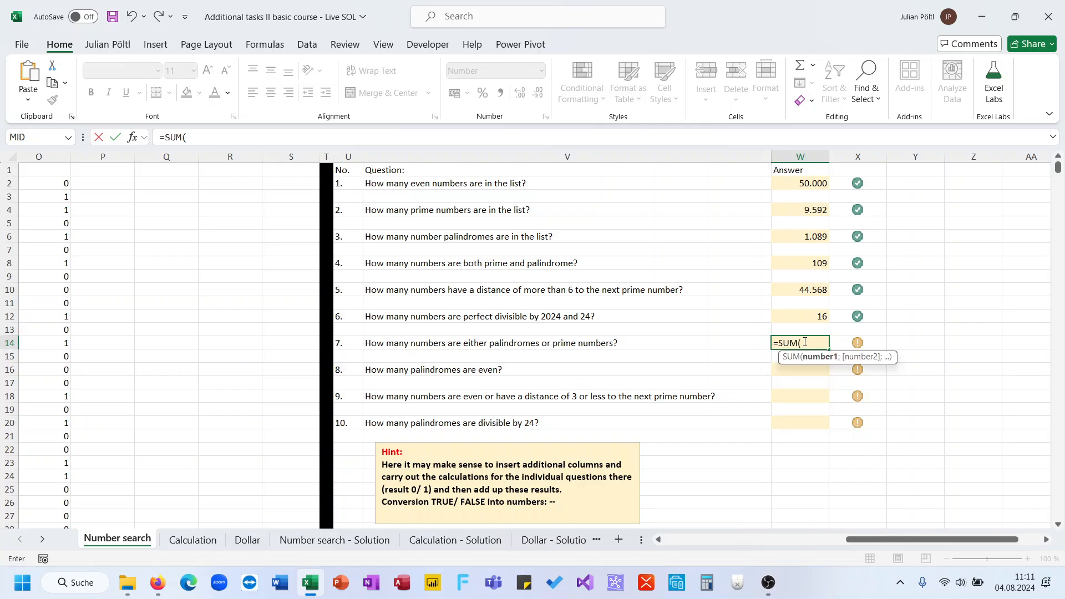
{"action": "scroll", "coordinate": [804, 342], "scroll_direction": "left", "scroll_amount": 2}
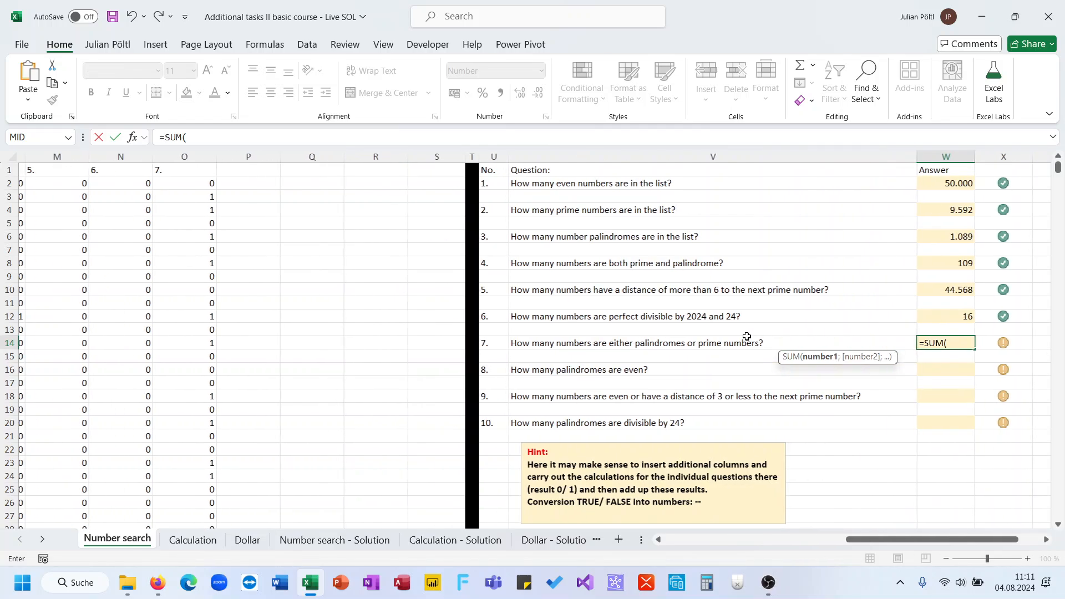
{"action": "left_click", "coordinate": [207, 158]}
{"action": "key", "text": "Return"}
{"action": "key", "text": "Up"}
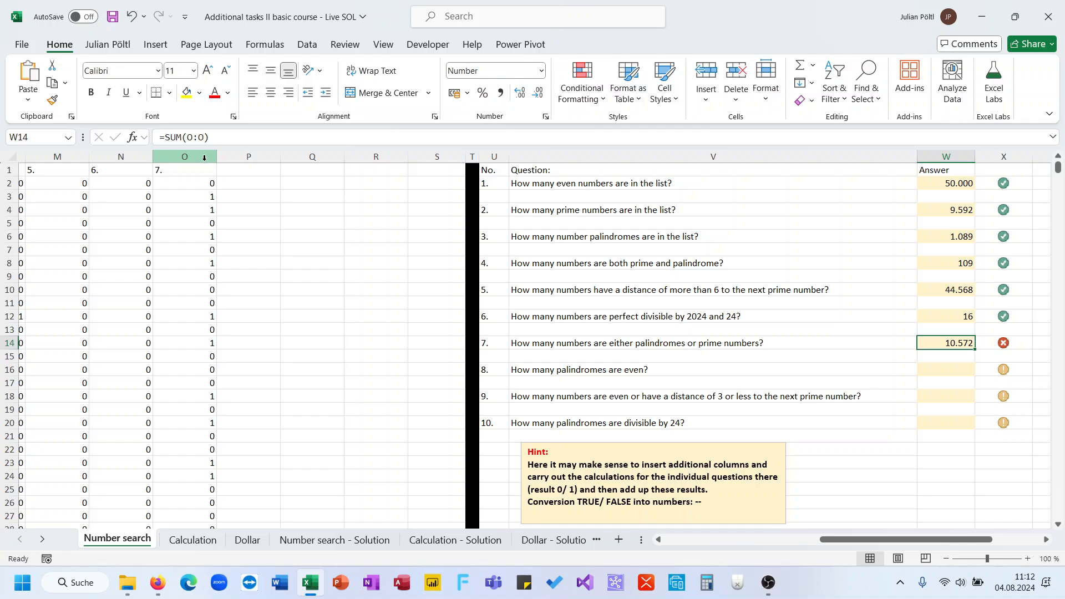
Step: Change the formula in O2 to =--XOR(D2;E2) and fill it down the number list
{"action": "left_click", "coordinate": [200, 182]}
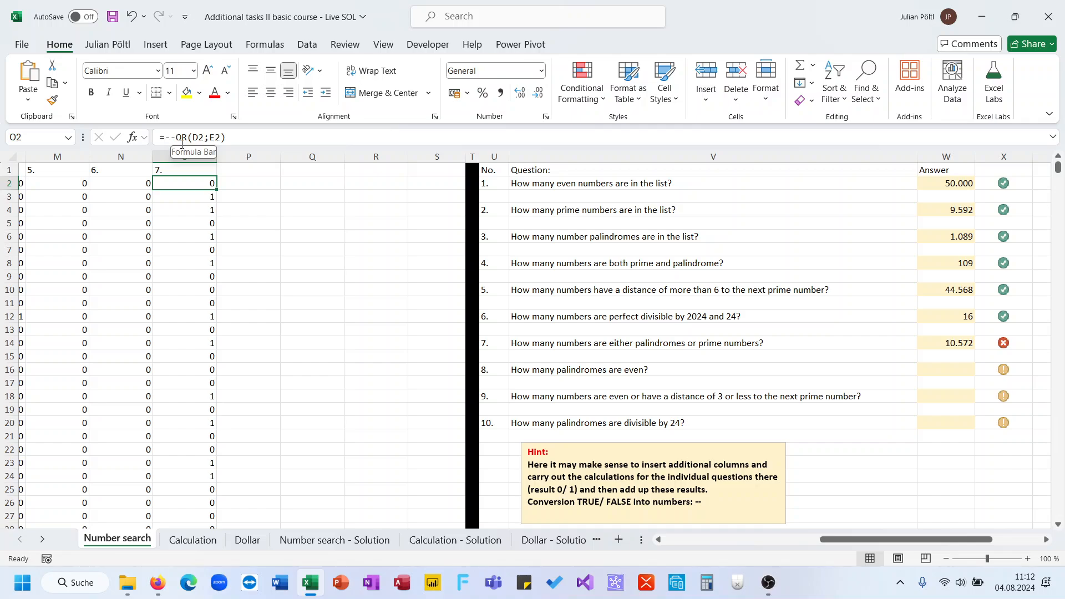
{"action": "left_click", "coordinate": [177, 141]}
{"action": "type", "text": "X"}
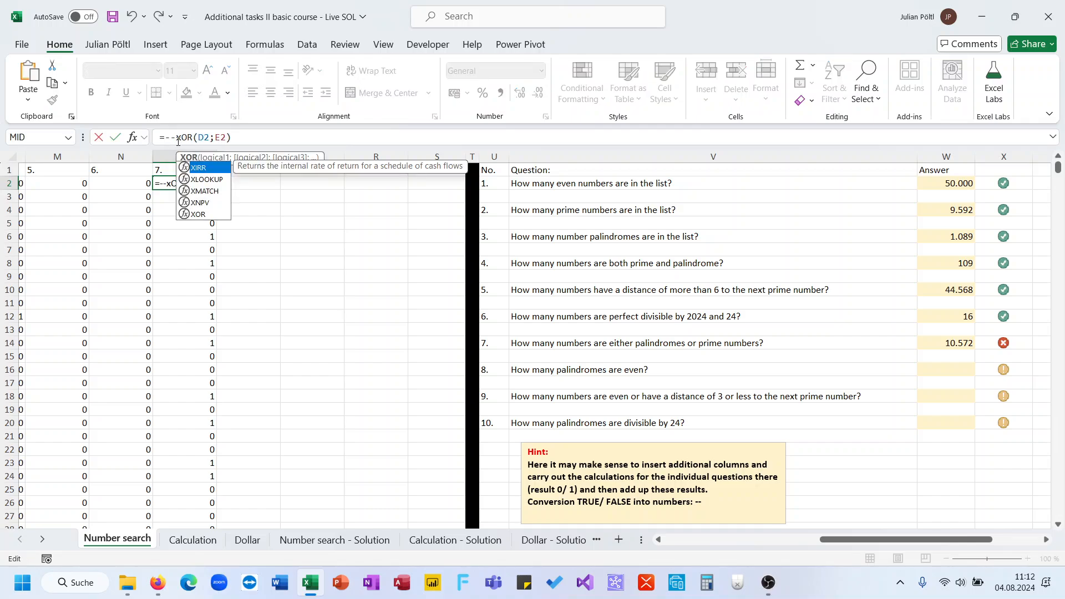
{"action": "key", "text": "ctrl+Return"}
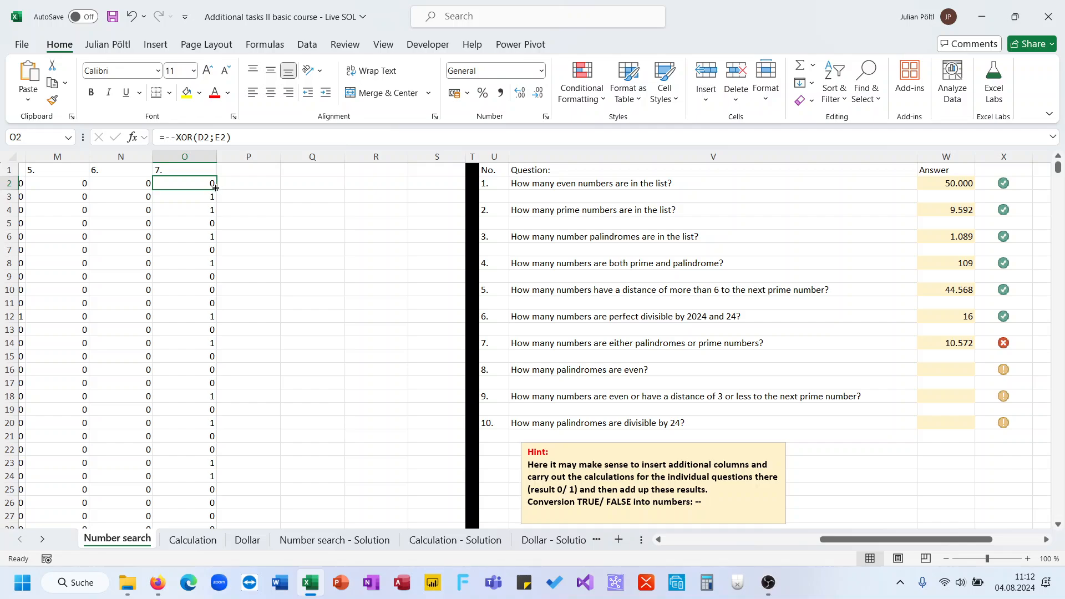
{"action": "double_click", "coordinate": [215, 188]}
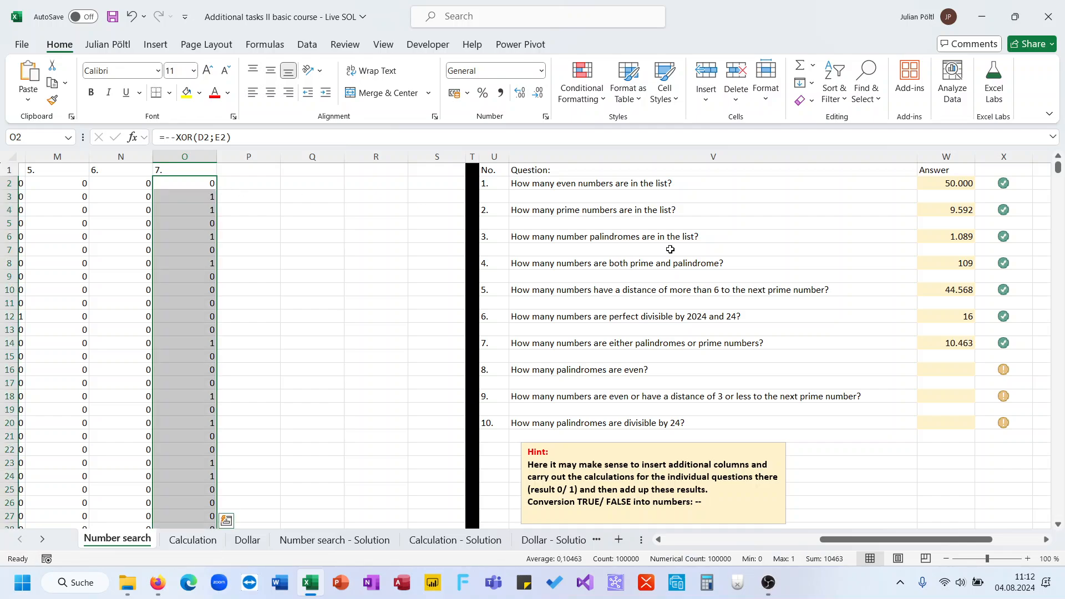
{"action": "left_click", "coordinate": [934, 341]}
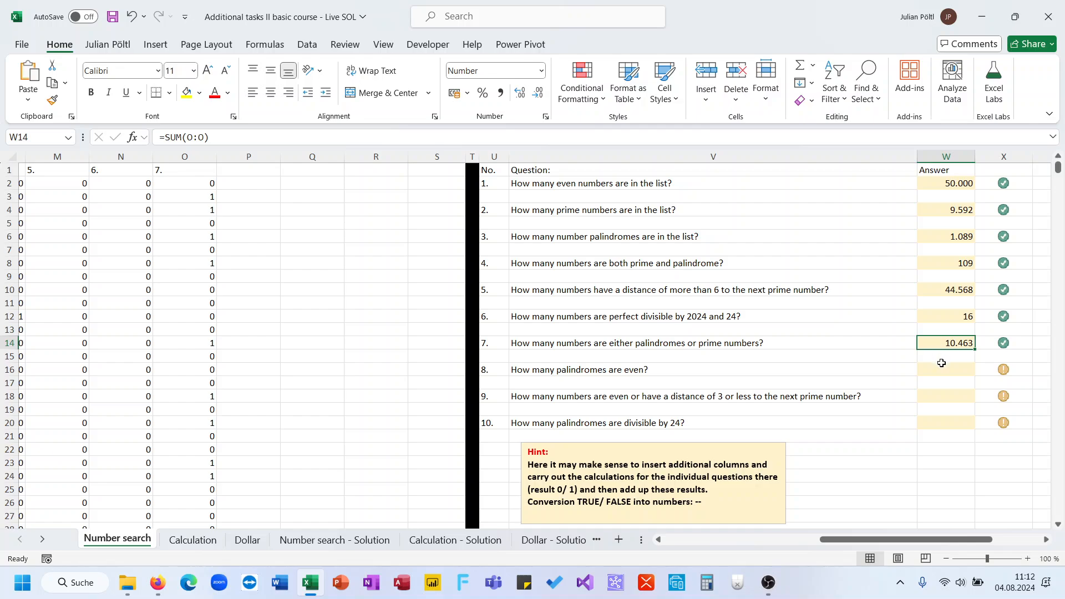
Step: Label the helper column for question 8 by entering "8." in P1
{"action": "left_click", "coordinate": [941, 365]}
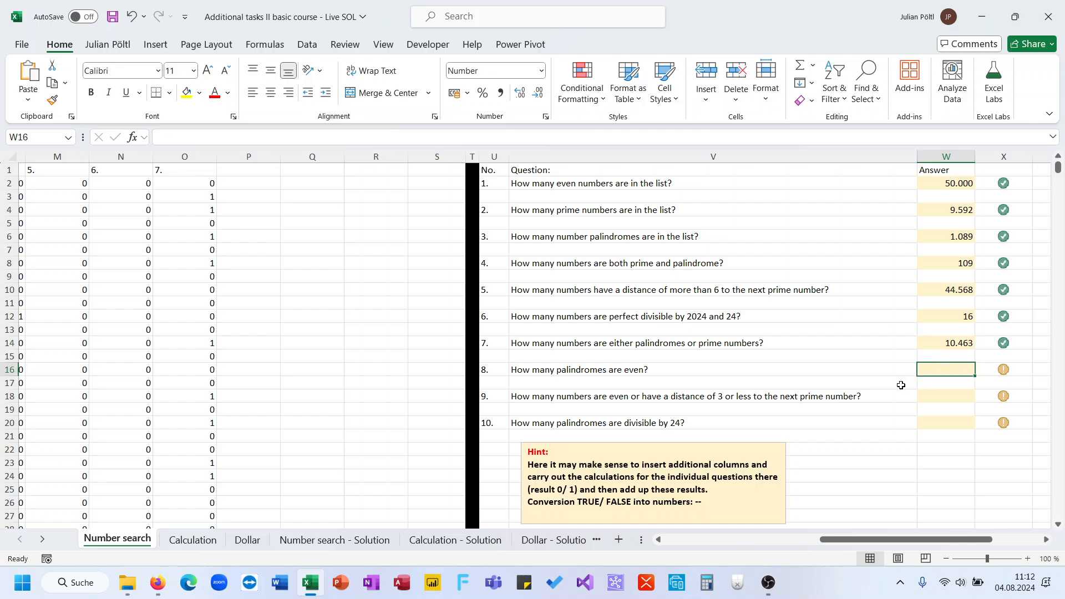
{"action": "scroll", "coordinate": [677, 371], "scroll_direction": "left", "scroll_amount": 2}
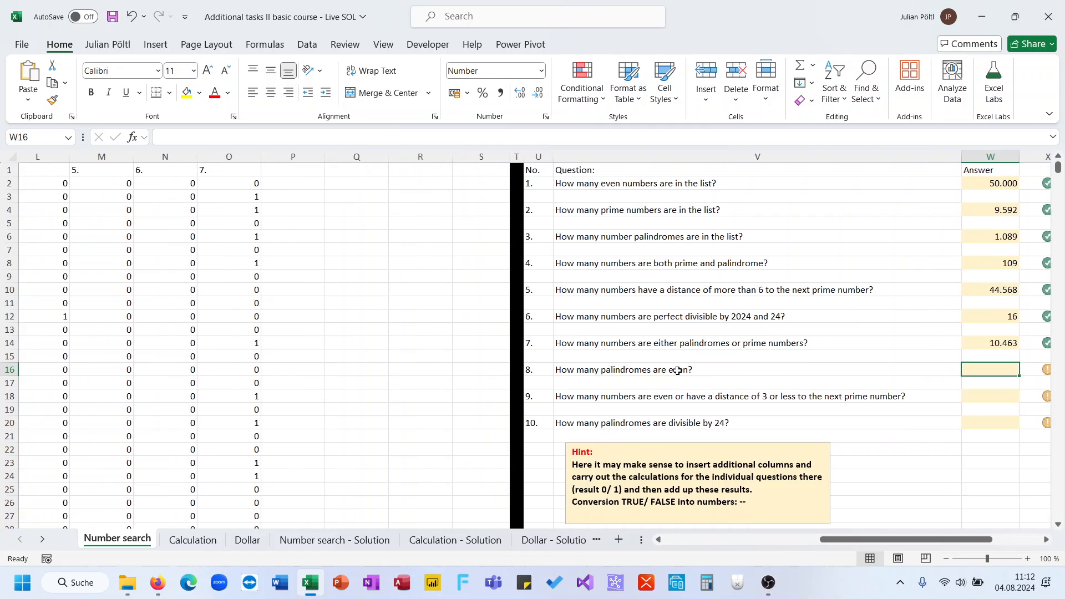
{"action": "left_click", "coordinate": [303, 164]}
{"action": "type", "text": "8."}
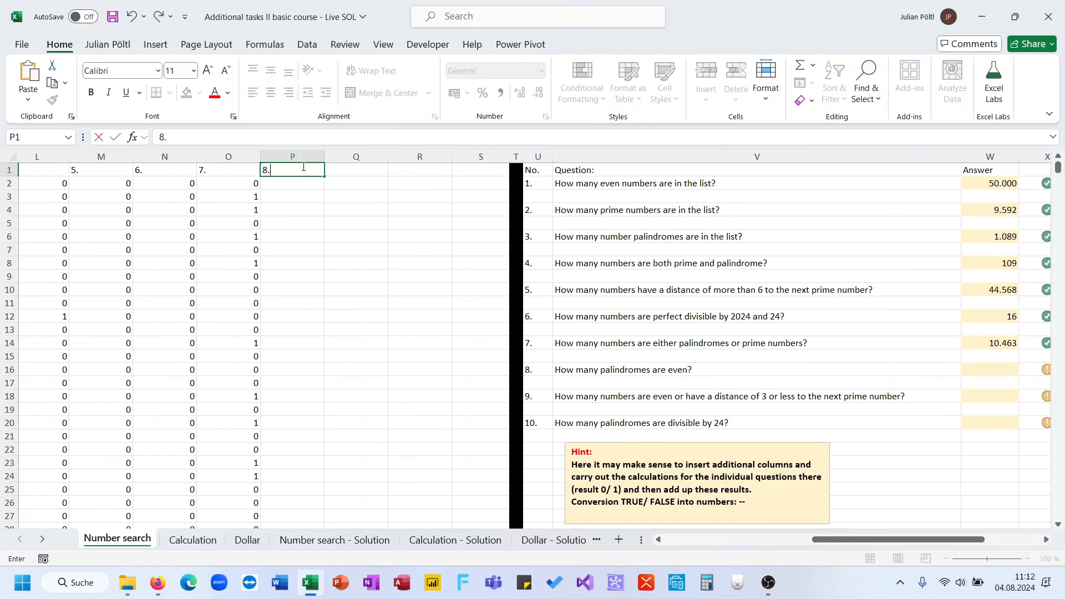
{"action": "key", "text": "Return"}
Step: Enter =--AND(B2;E2) in P2 to flag palindromes that are even, and fill it down the list
{"action": "scroll", "coordinate": [269, 284], "scroll_direction": "left", "scroll_amount": 2}
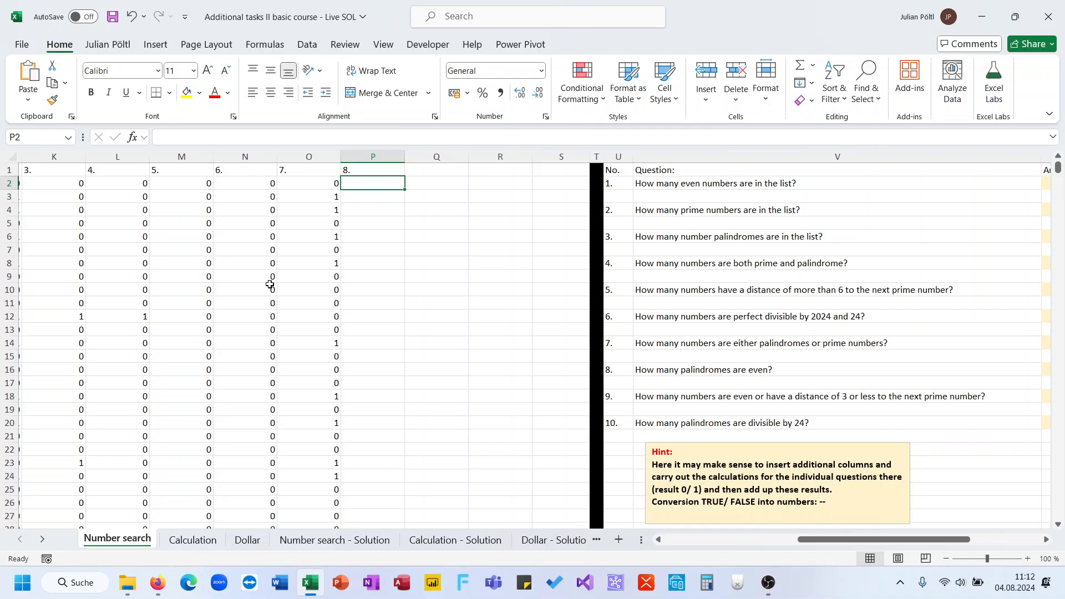
{"action": "type", "text": "O--and("}
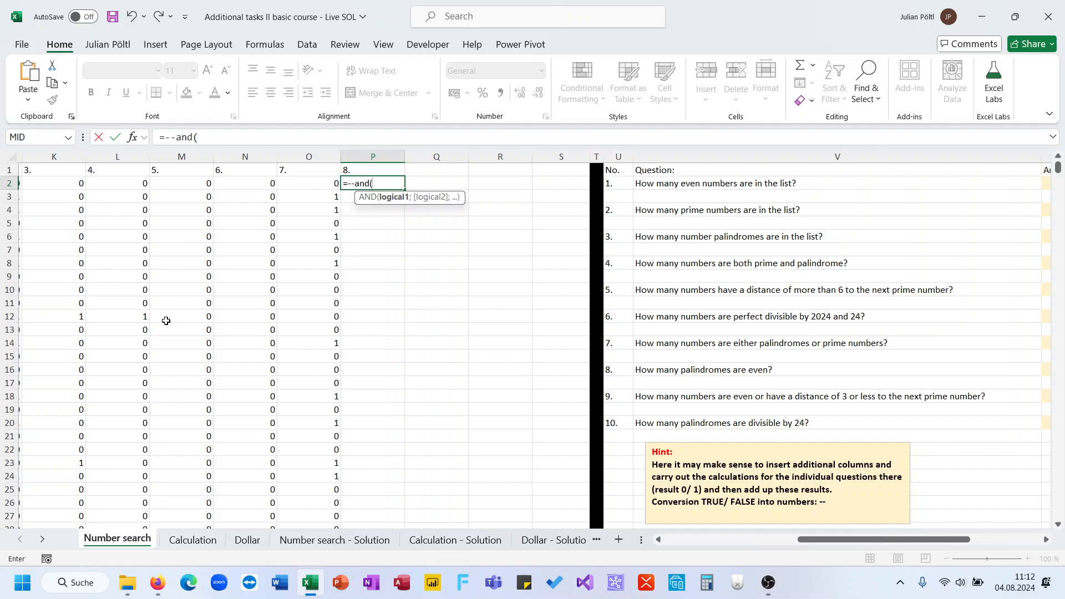
{"action": "scroll", "coordinate": [166, 320], "scroll_direction": "left", "scroll_amount": 5}
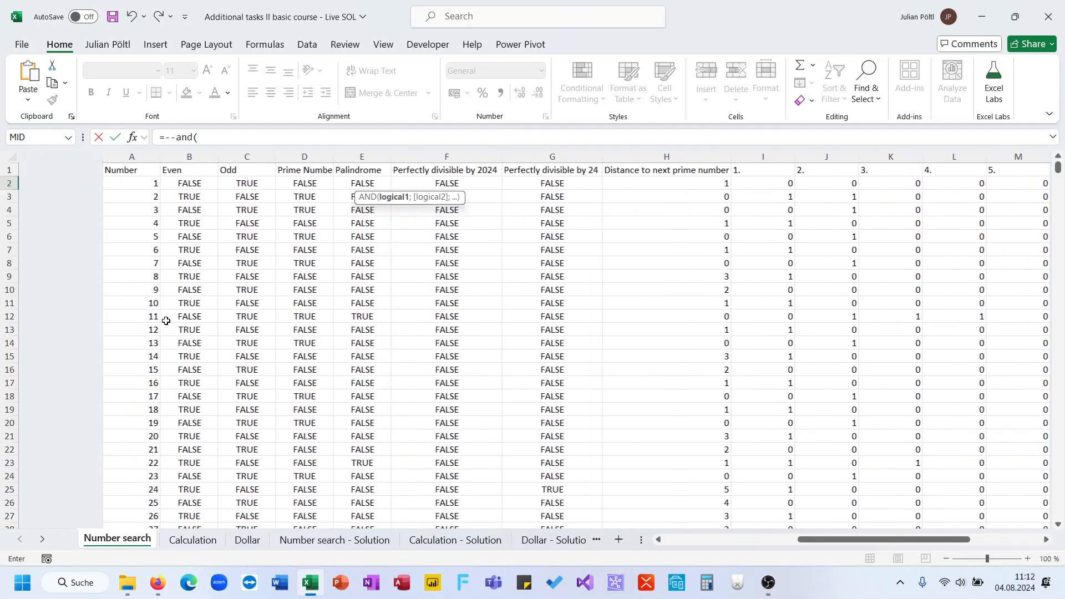
{"action": "scroll", "coordinate": [166, 321], "scroll_direction": "right", "scroll_amount": 3}
{"action": "scroll", "coordinate": [166, 321], "scroll_direction": "right", "scroll_amount": 3}
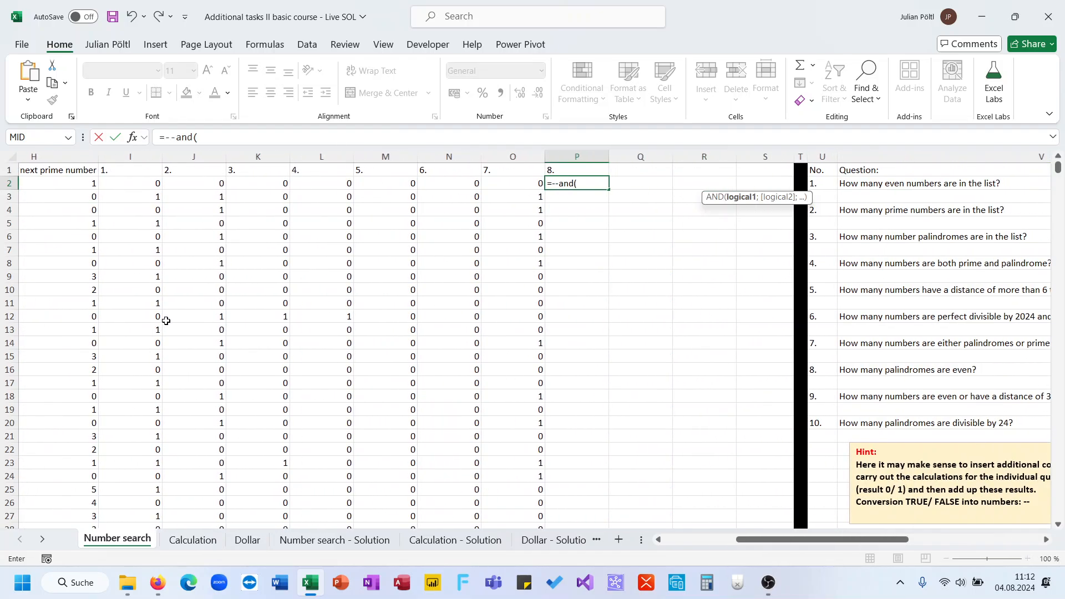
{"action": "scroll", "coordinate": [166, 321], "scroll_direction": "left", "scroll_amount": 5}
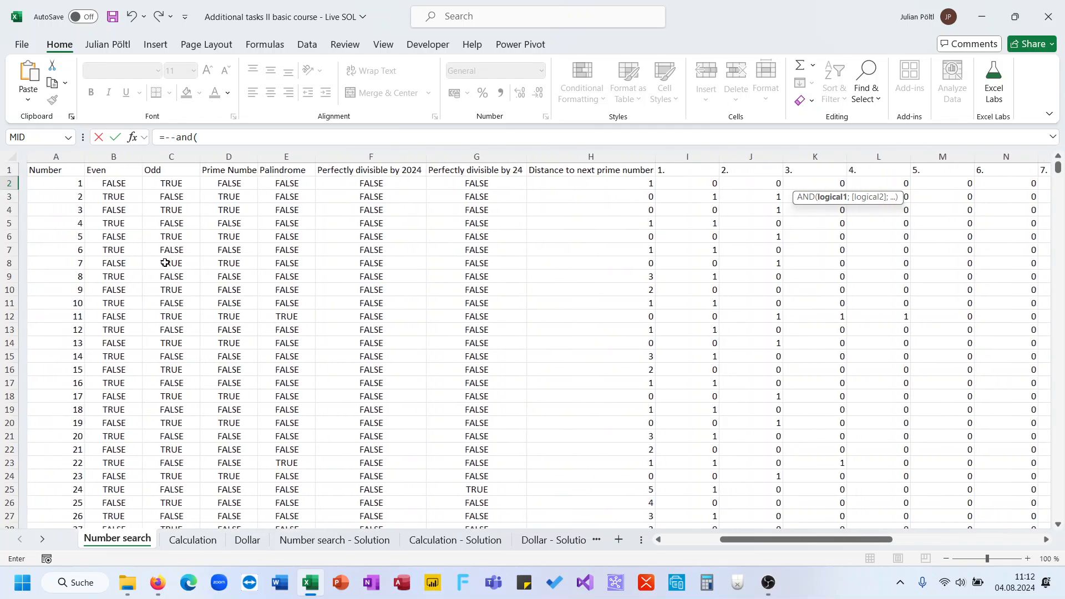
{"action": "left_click", "coordinate": [110, 183]}
{"action": "type", "text": ";"}
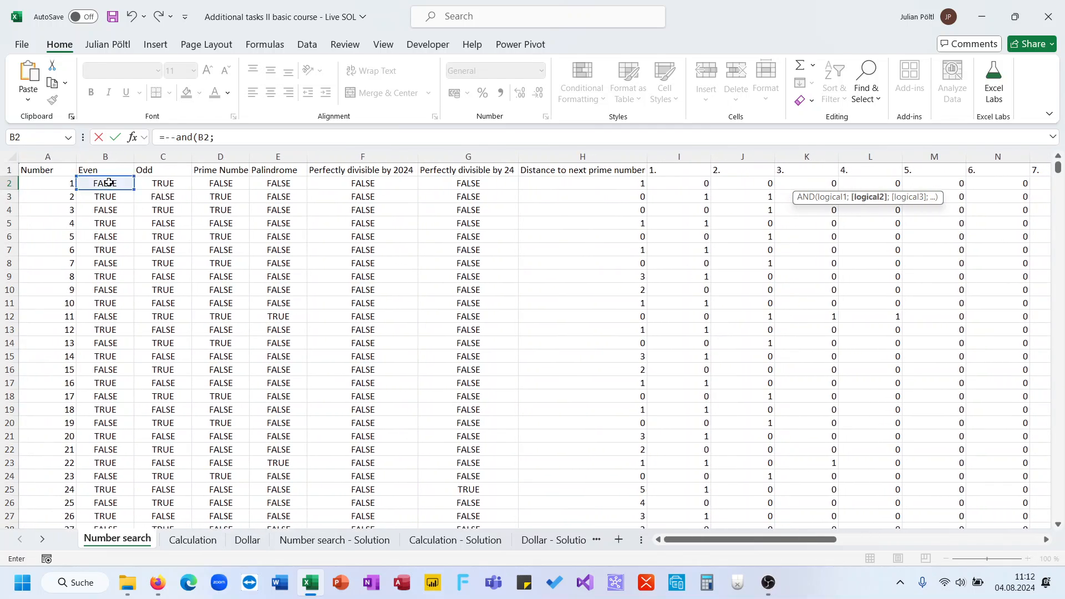
{"action": "left_click", "coordinate": [288, 183]}
{"action": "type", "text": ")"}
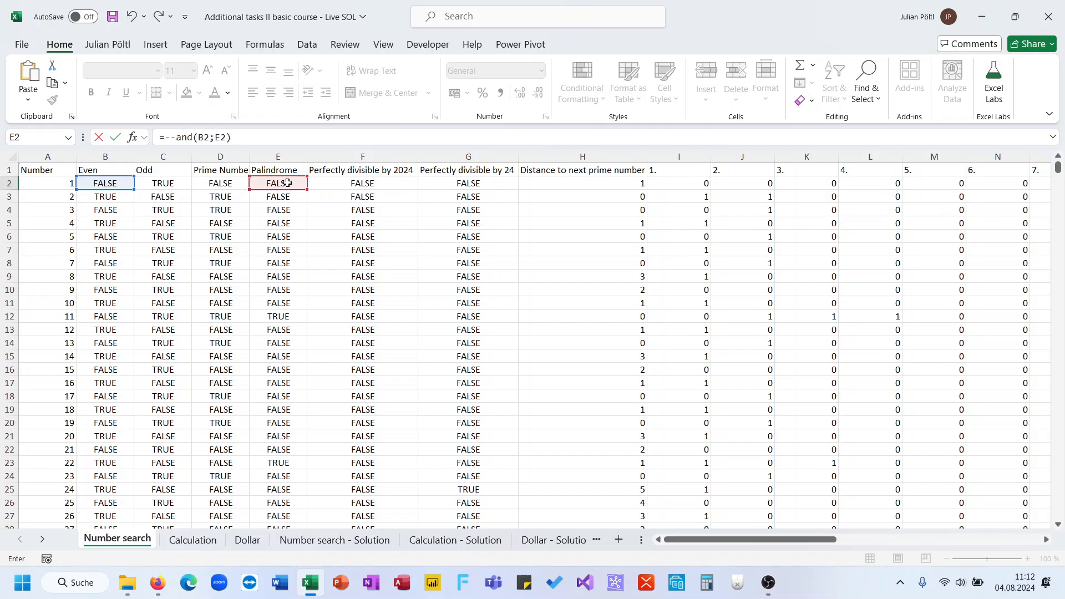
{"action": "key", "text": "Return"}
{"action": "left_click", "coordinate": [1039, 182]}
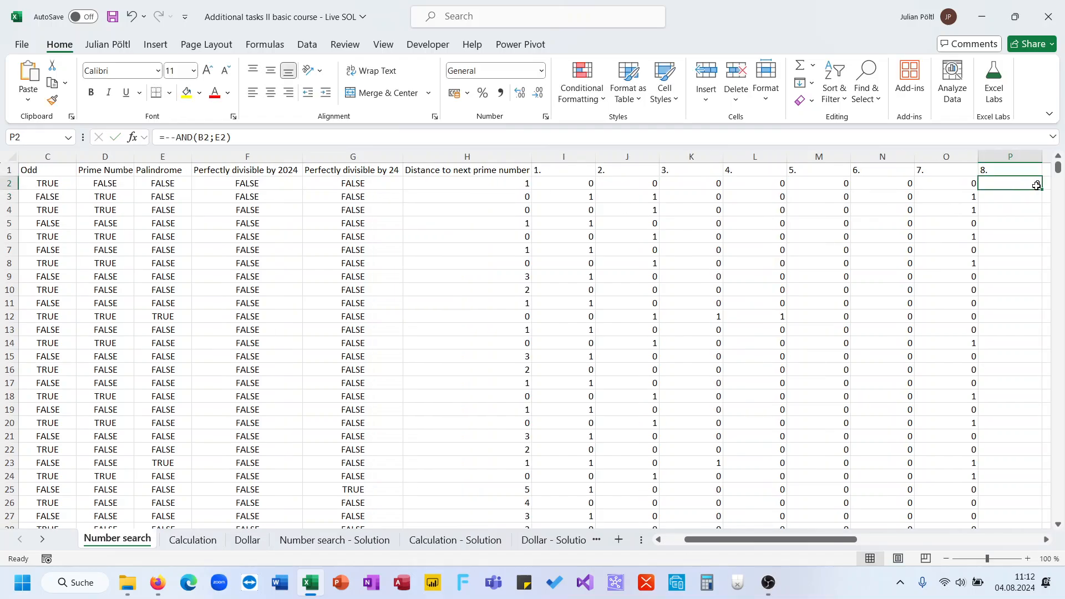
{"action": "double_click", "coordinate": [1039, 189]}
Step: Answer question 8 by entering the sum of column P in W16
{"action": "scroll", "coordinate": [899, 309], "scroll_direction": "right", "scroll_amount": 5}
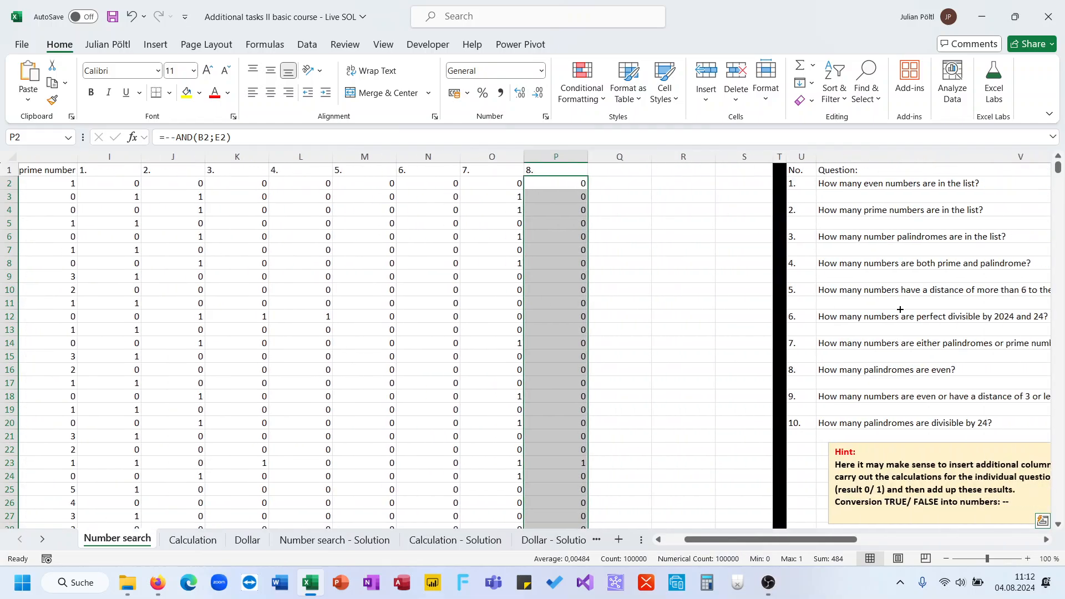
{"action": "scroll", "coordinate": [900, 309], "scroll_direction": "right", "scroll_amount": 2}
{"action": "left_click", "coordinate": [887, 369]}
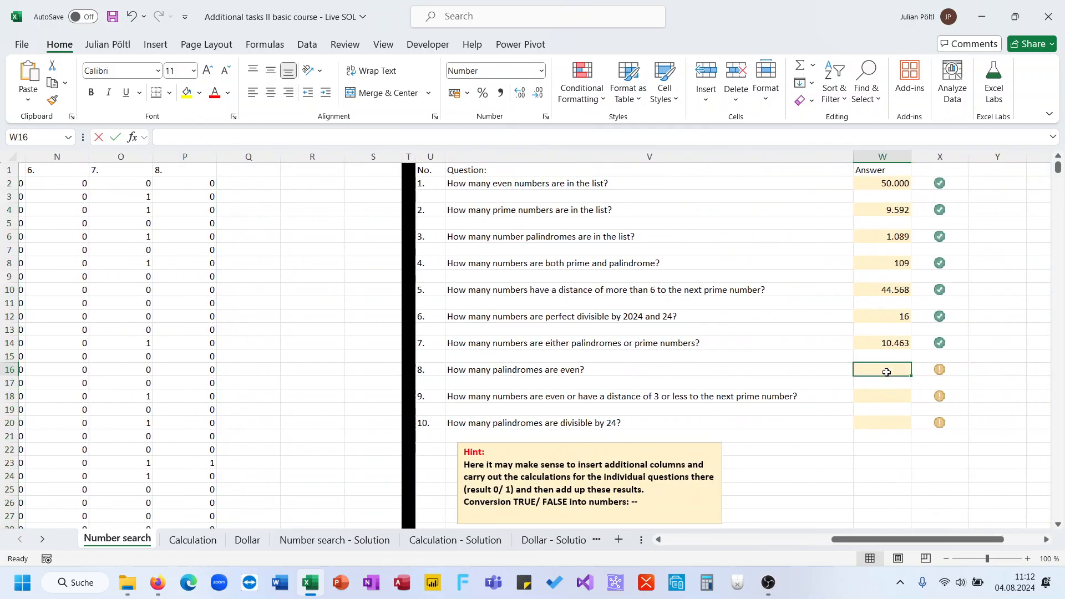
{"action": "type", "text": "=sum"}
{"action": "key", "text": "Tab"}
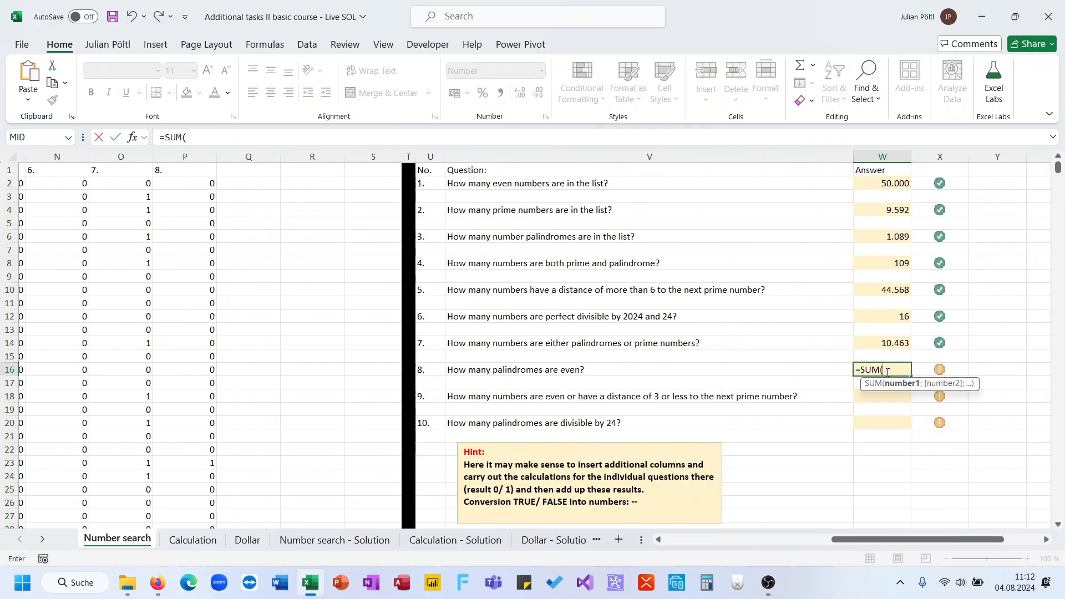
{"action": "left_click", "coordinate": [185, 156]}
{"action": "type", "text": ")"}
{"action": "key", "text": "Return"}
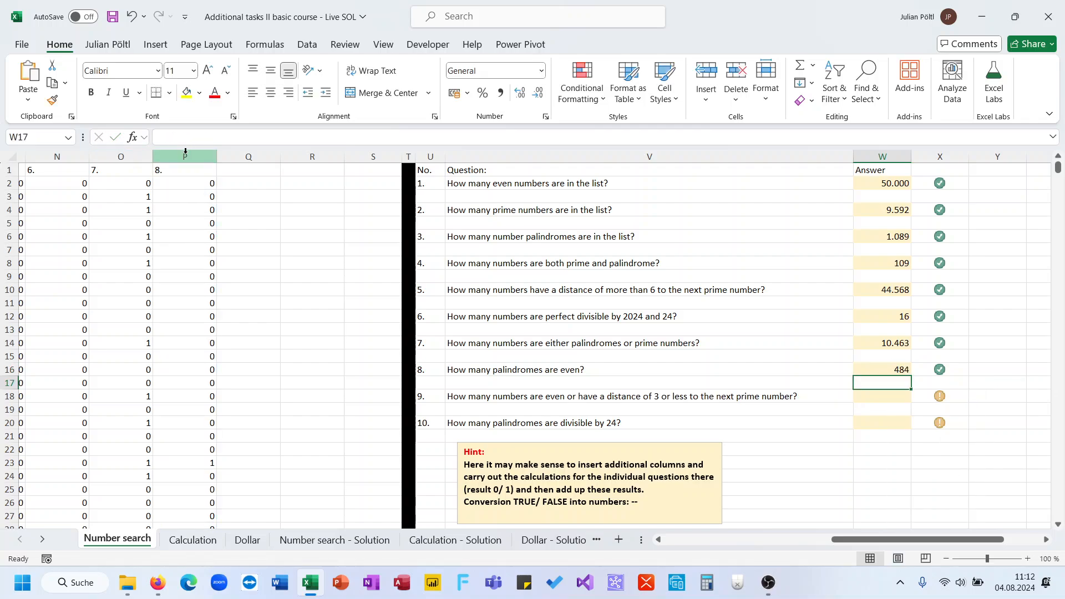
{"action": "key", "text": "Down"}
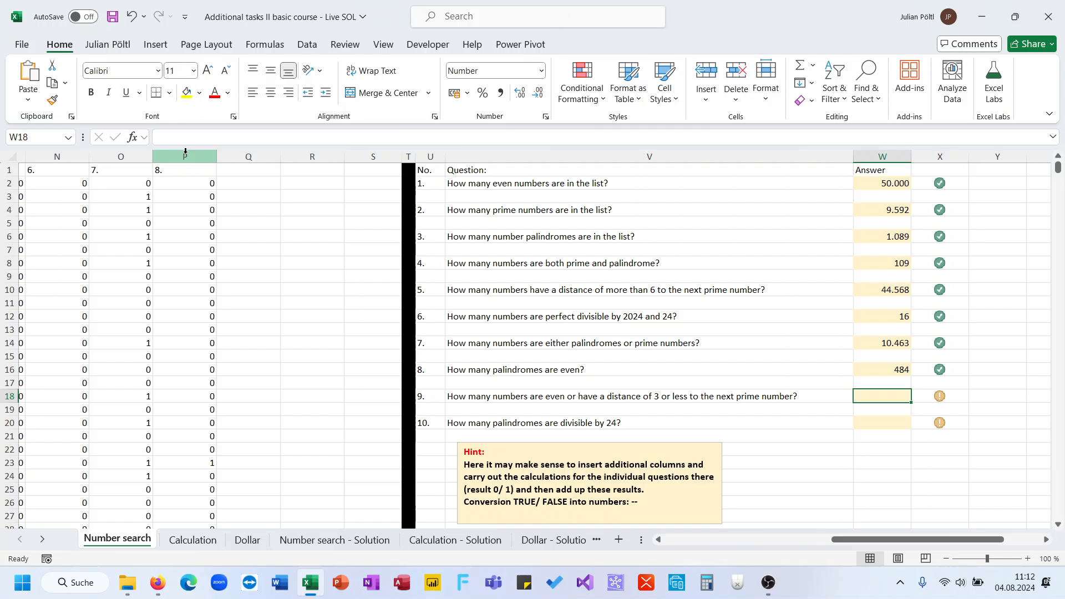
Step: Label the helper column for question 9 by entering "9." in Q1
{"action": "left_click", "coordinate": [226, 169]}
{"action": "type", "text": "9."}
{"action": "key", "text": "Return"}
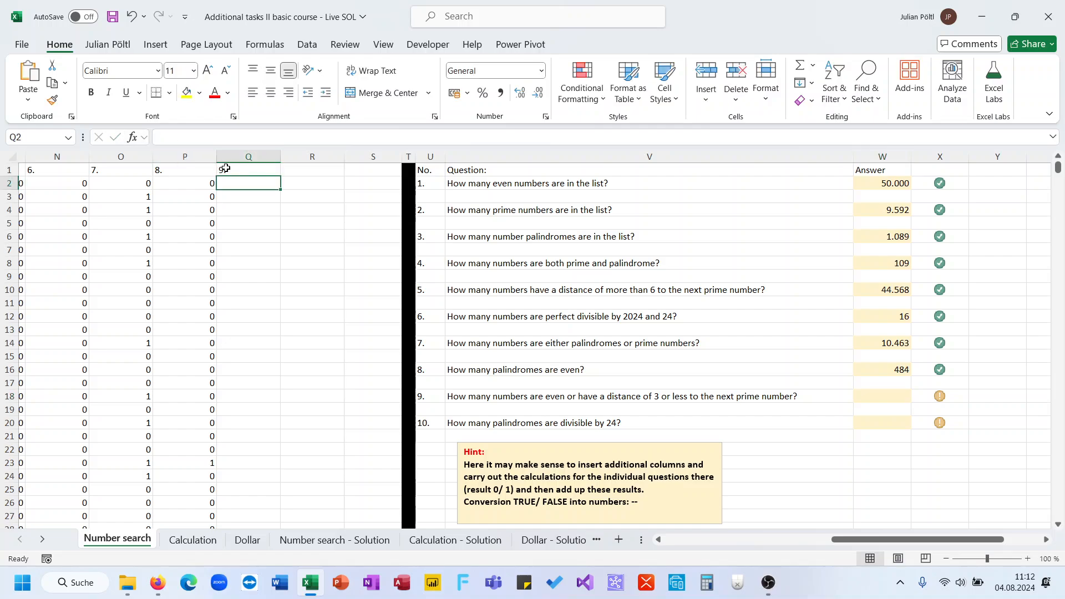
Step: Enter =--OR(B2;H2<=3) in Q2 to flag numbers that are even or within 3 of the next prime, and fill it down the list
{"action": "type", "text": "="}
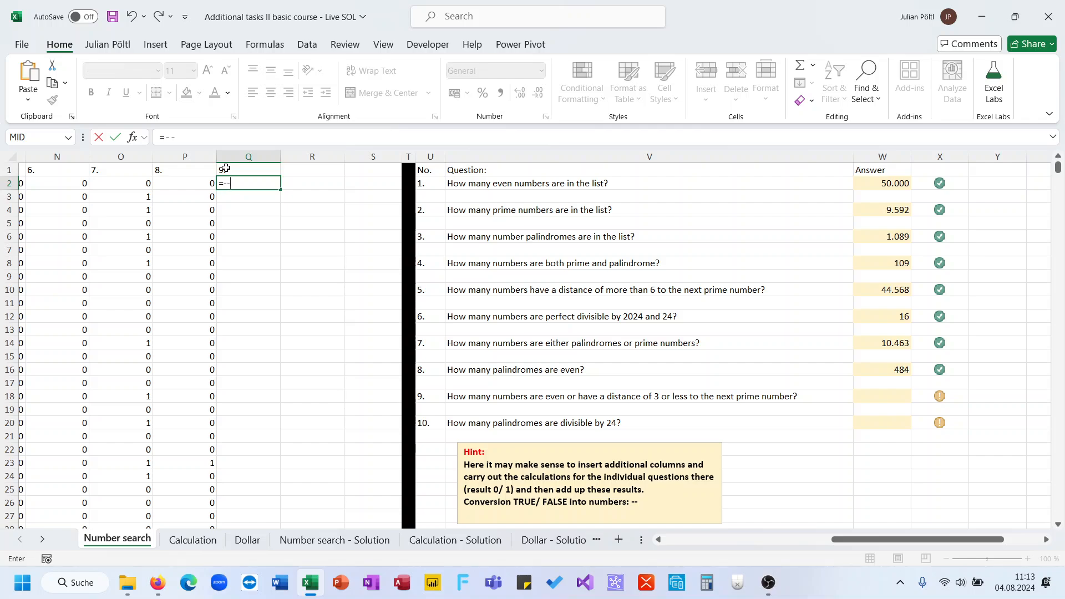
{"action": "type", "text": "--or("}
{"action": "scroll", "coordinate": [190, 300], "scroll_direction": "left", "scroll_amount": 10}
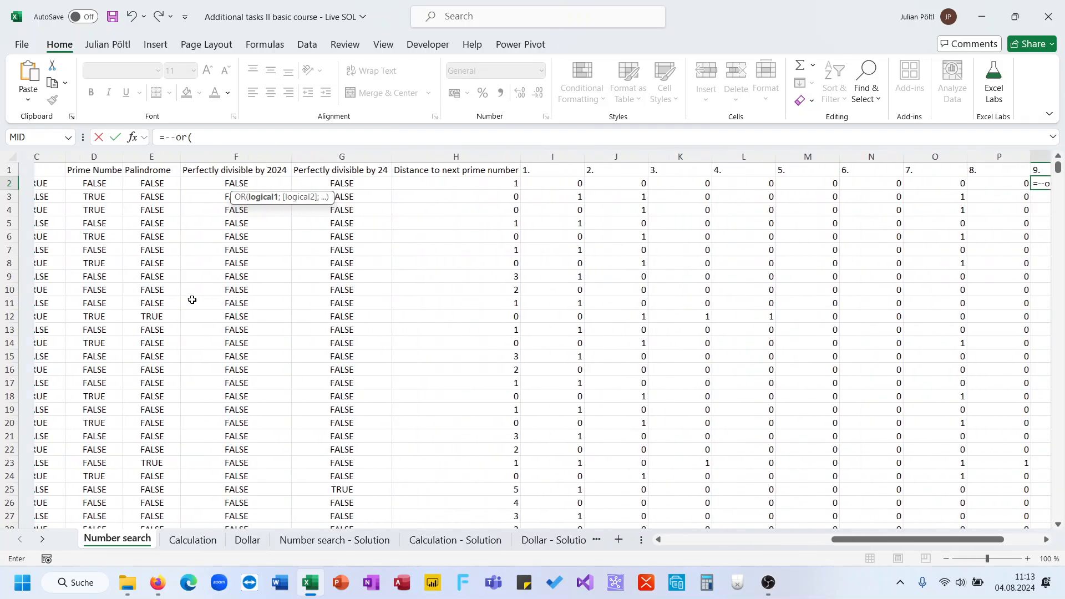
{"action": "left_click", "coordinate": [105, 183]}
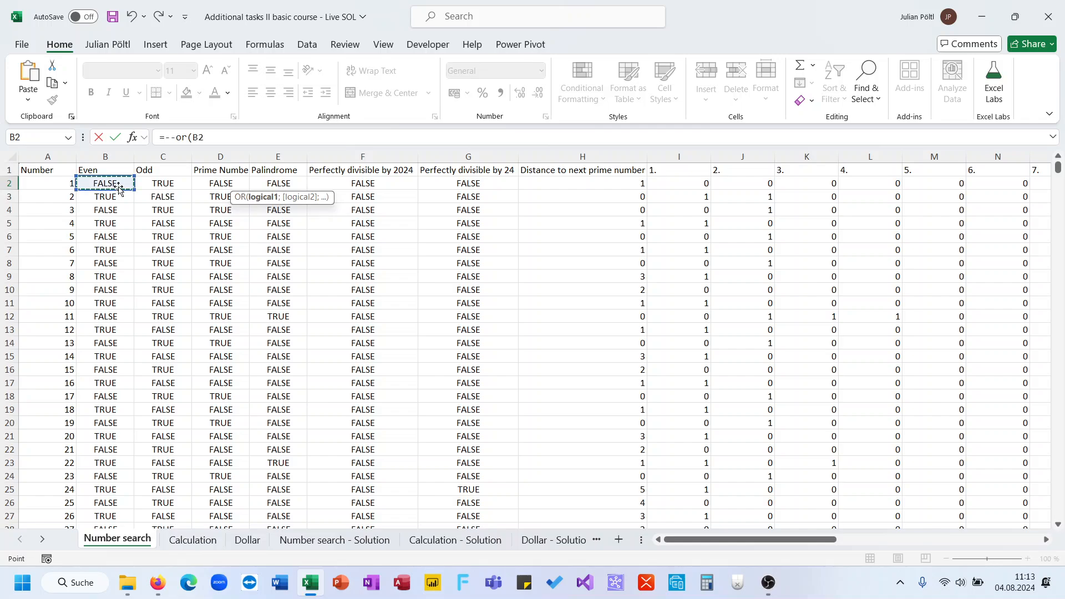
{"action": "type", "text": ";"}
{"action": "left_click", "coordinate": [531, 185]}
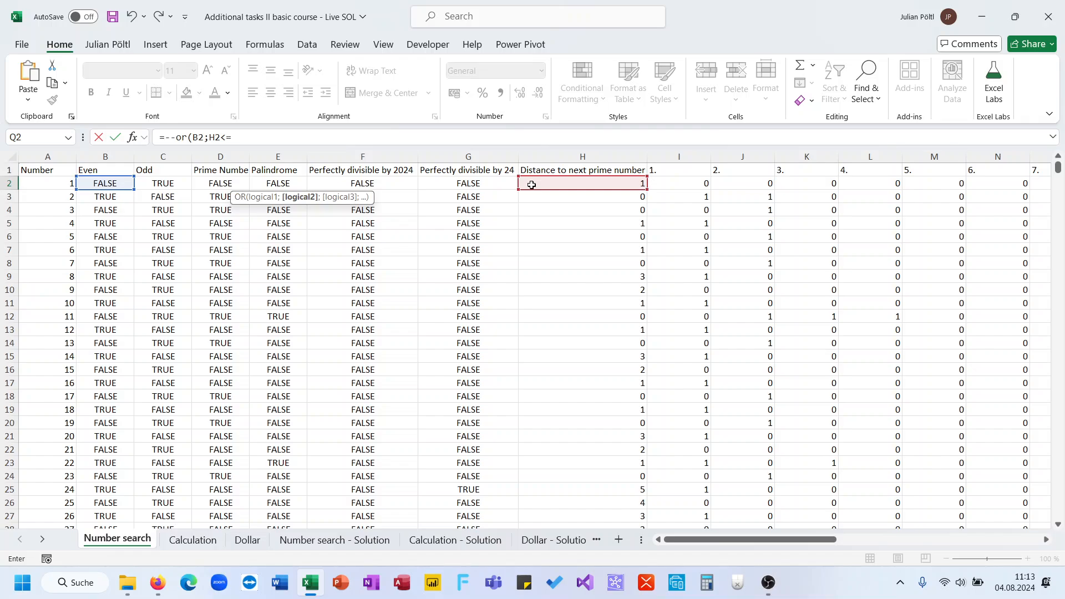
{"action": "type", "text": "=3)"}
{"action": "key", "text": "Return"}
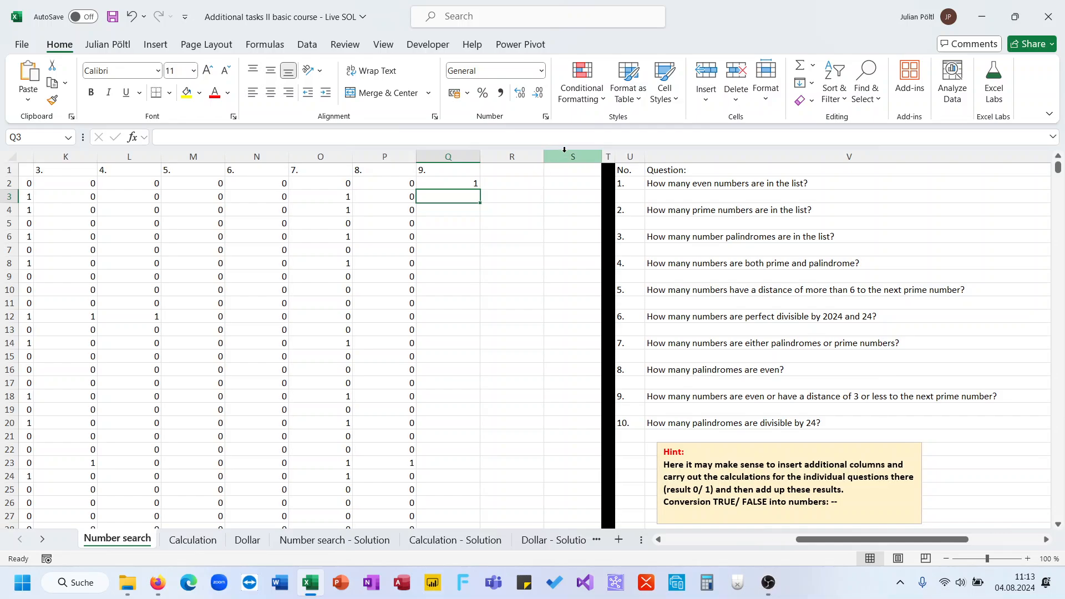
{"action": "left_click", "coordinate": [474, 183]}
{"action": "double_click", "coordinate": [481, 188]}
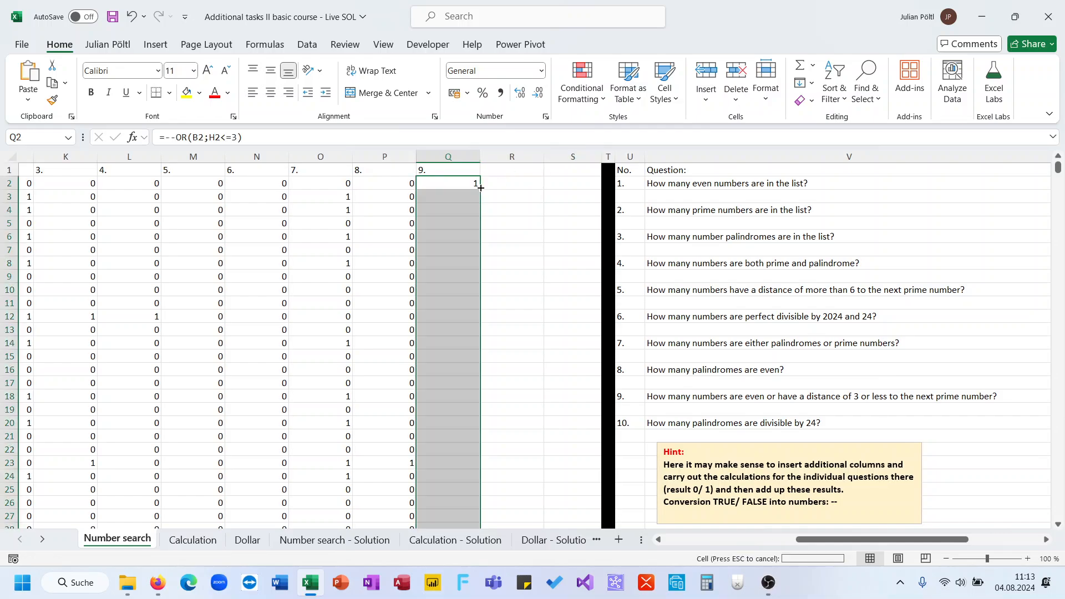
Step: Answer question 9 by entering =SUM(Q:Q) in W18
{"action": "scroll", "coordinate": [698, 244], "scroll_direction": "right", "scroll_amount": 5}
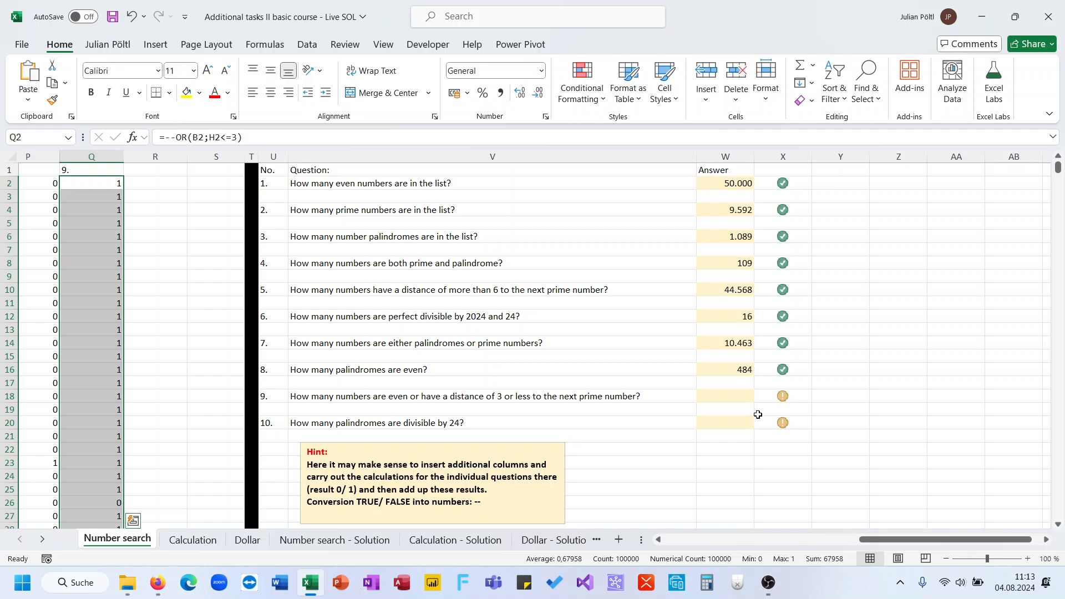
{"action": "left_click", "coordinate": [739, 397]}
{"action": "type", "text": "=sum"}
{"action": "key", "text": "Tab"}
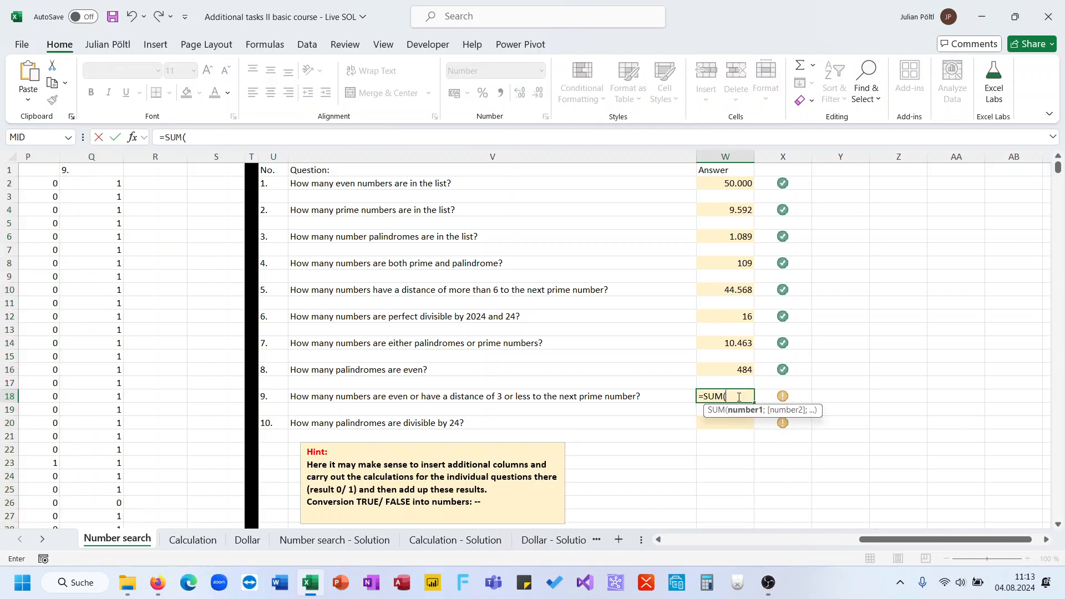
{"action": "left_click", "coordinate": [93, 161]}
{"action": "type", "text": ")"}
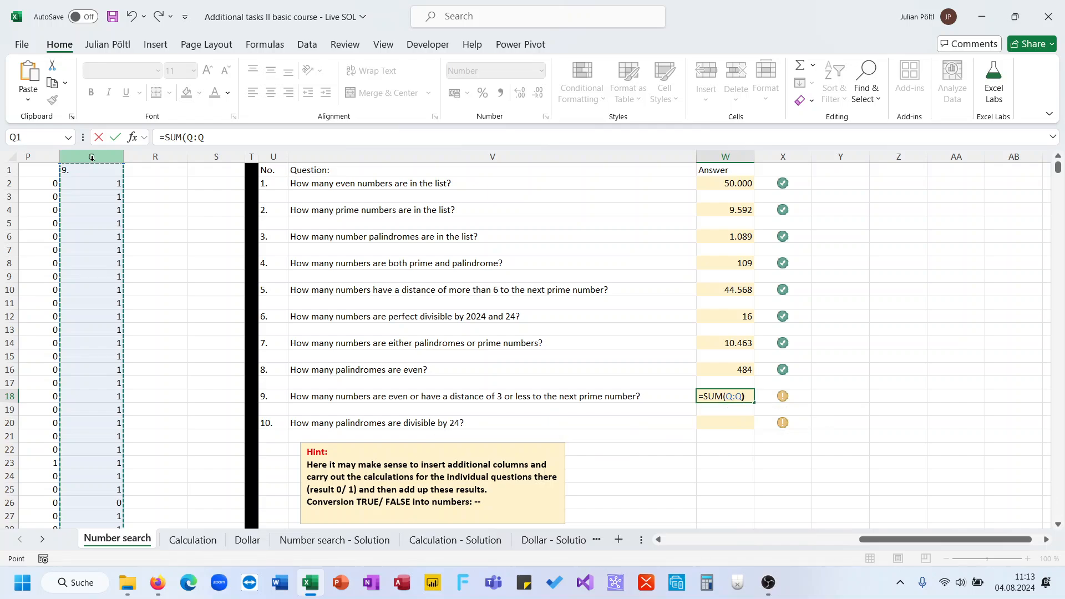
{"action": "key", "text": "Return"}
{"action": "key", "text": "Return"}
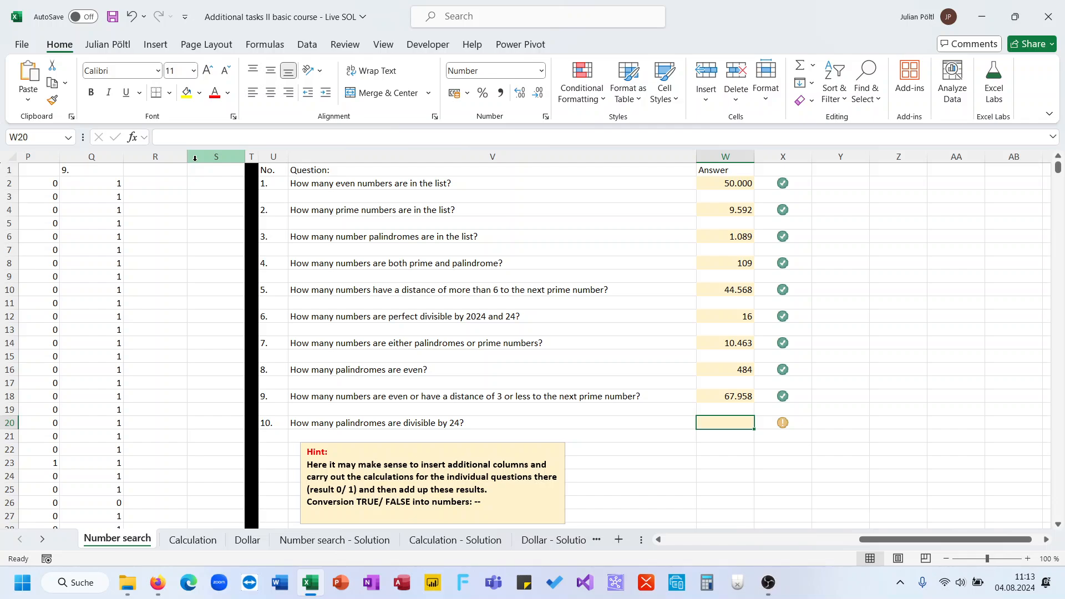
Step: Label the helper column for question 10 by entering "10." in R1
{"action": "left_click", "coordinate": [155, 172]}
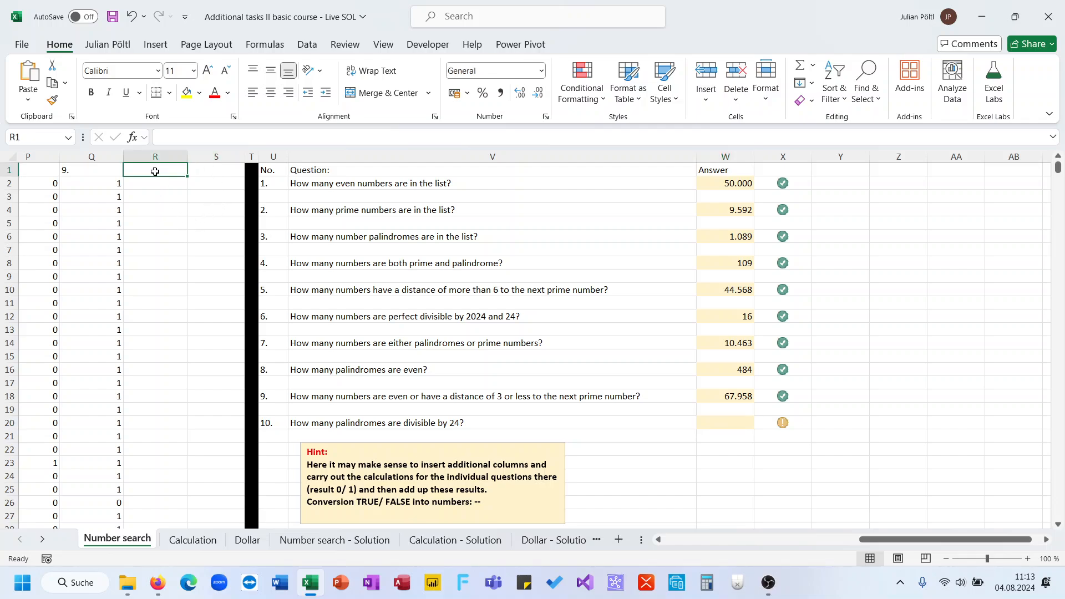
{"action": "type", "text": "10:"}
{"action": "key", "text": "Return"}
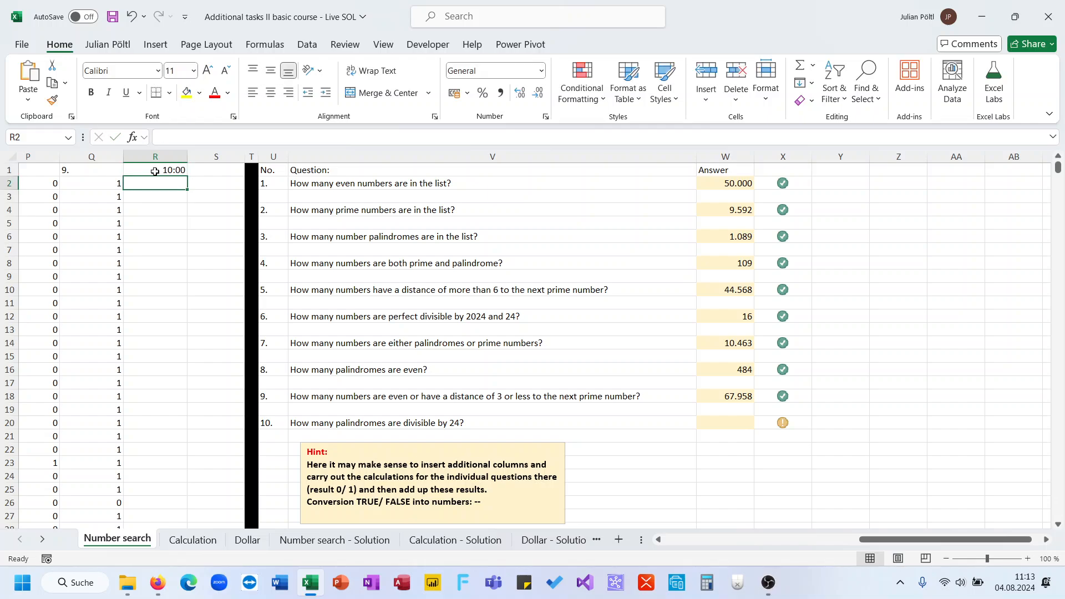
{"action": "key", "text": "Up"}
{"action": "type", "text": "10."}
{"action": "key", "text": "Return"}
Step: Enter =--AND(E2;G2) in R2 to flag palindromes divisible by 24, and fill it down the list
{"action": "type", "text": "=-"}
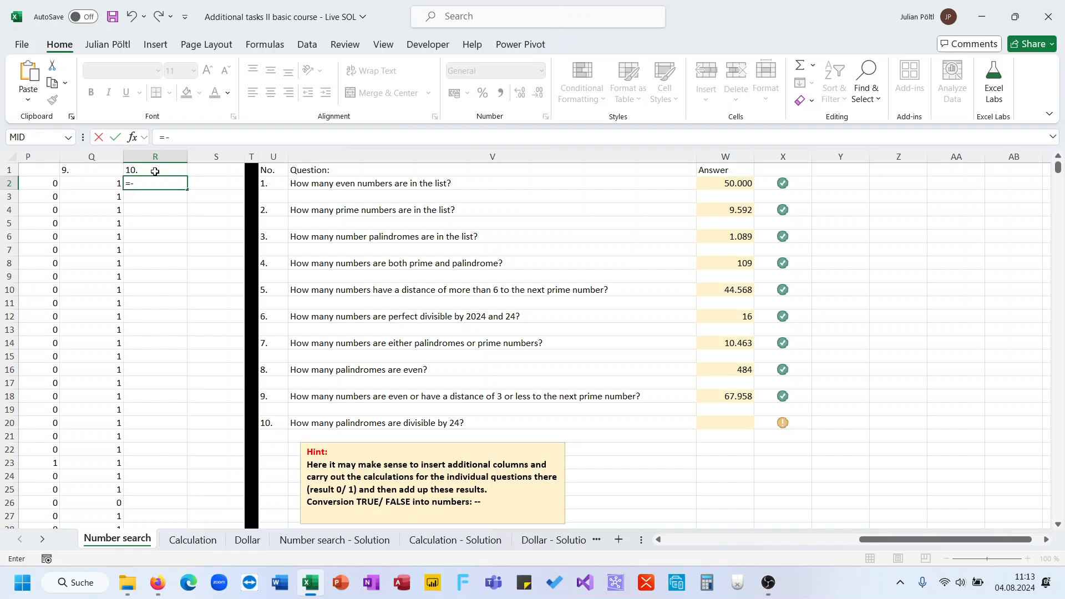
{"action": "type", "text": "-and("}
{"action": "scroll", "coordinate": [165, 288], "scroll_direction": "left", "scroll_amount": 5}
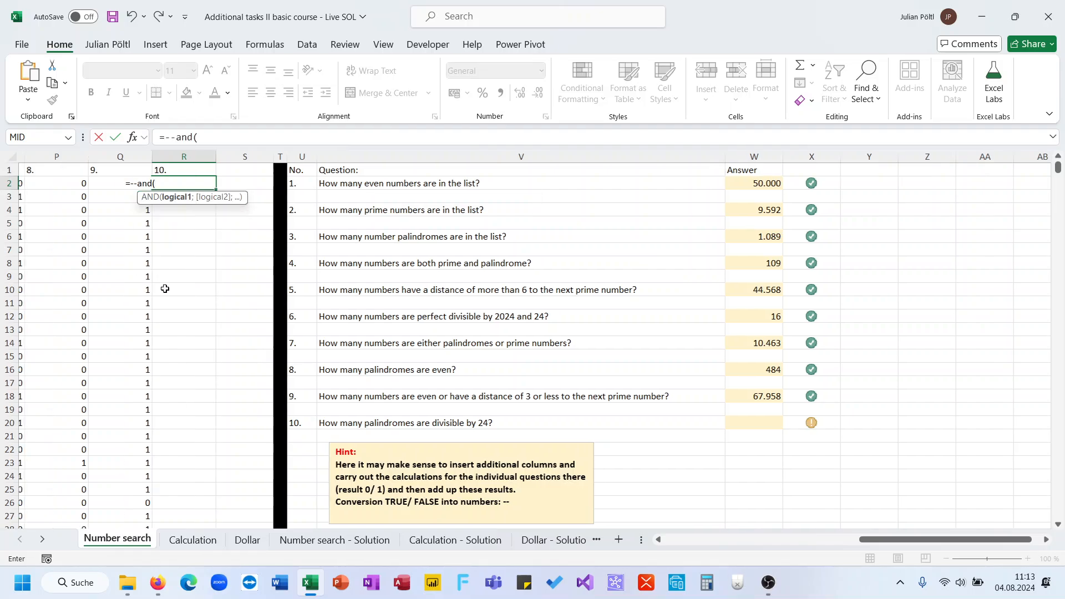
{"action": "scroll", "coordinate": [166, 288], "scroll_direction": "left", "scroll_amount": 2}
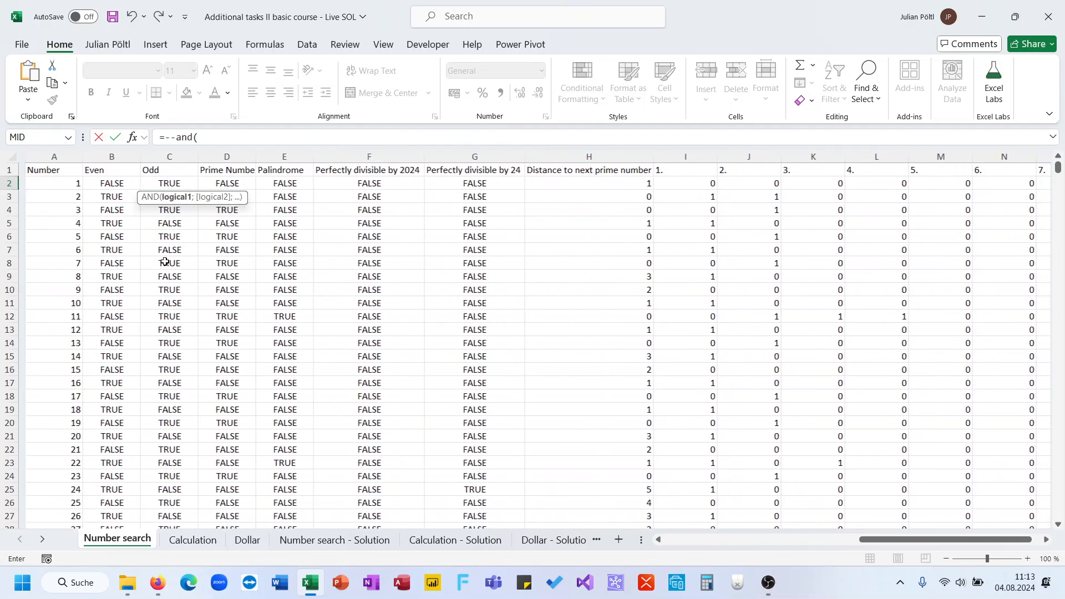
{"action": "left_click", "coordinate": [262, 183]}
{"action": "type", "text": ";"}
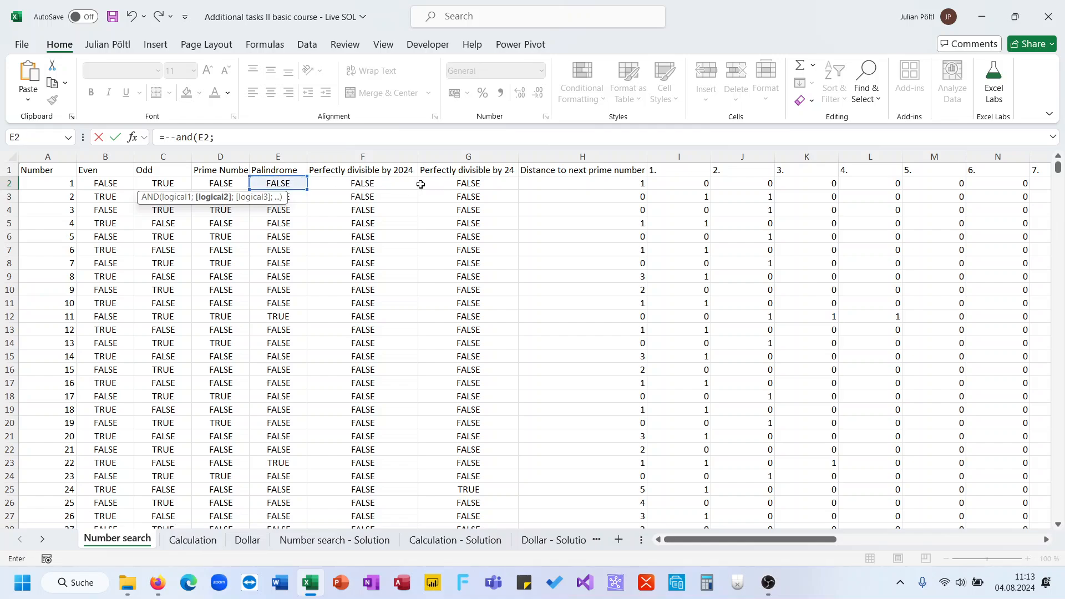
{"action": "left_click", "coordinate": [450, 186]}
{"action": "type", "text": ")"}
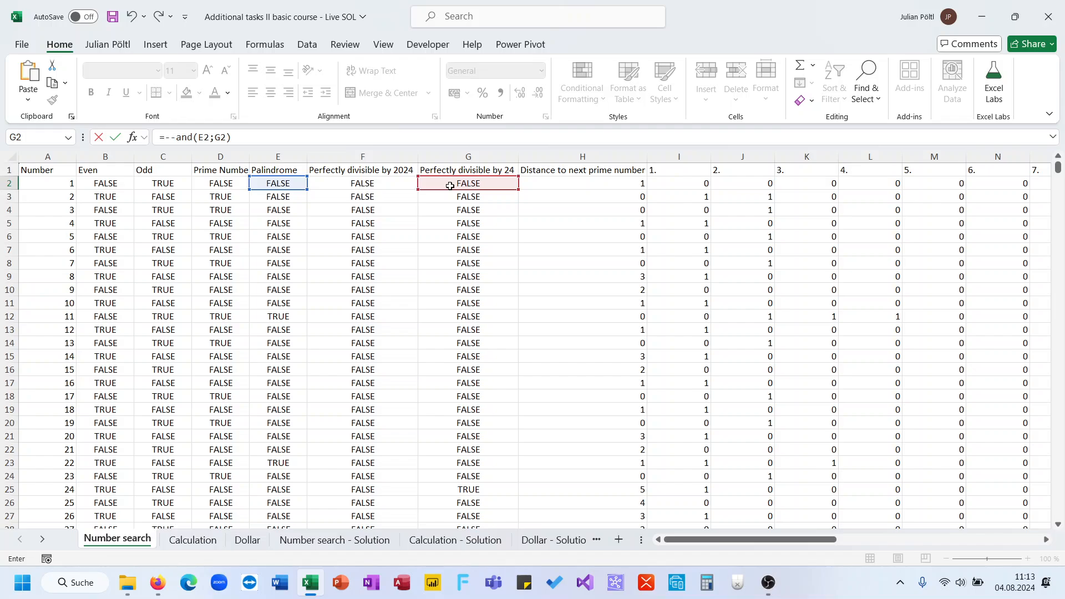
{"action": "key", "text": "Return"}
{"action": "left_click", "coordinate": [720, 182]}
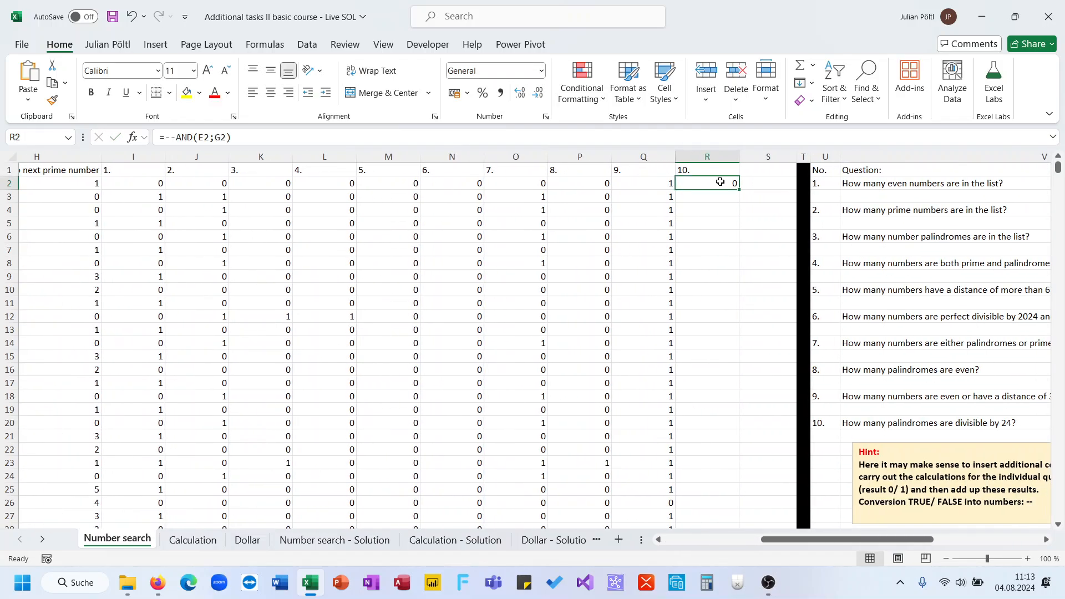
{"action": "double_click", "coordinate": [740, 190]}
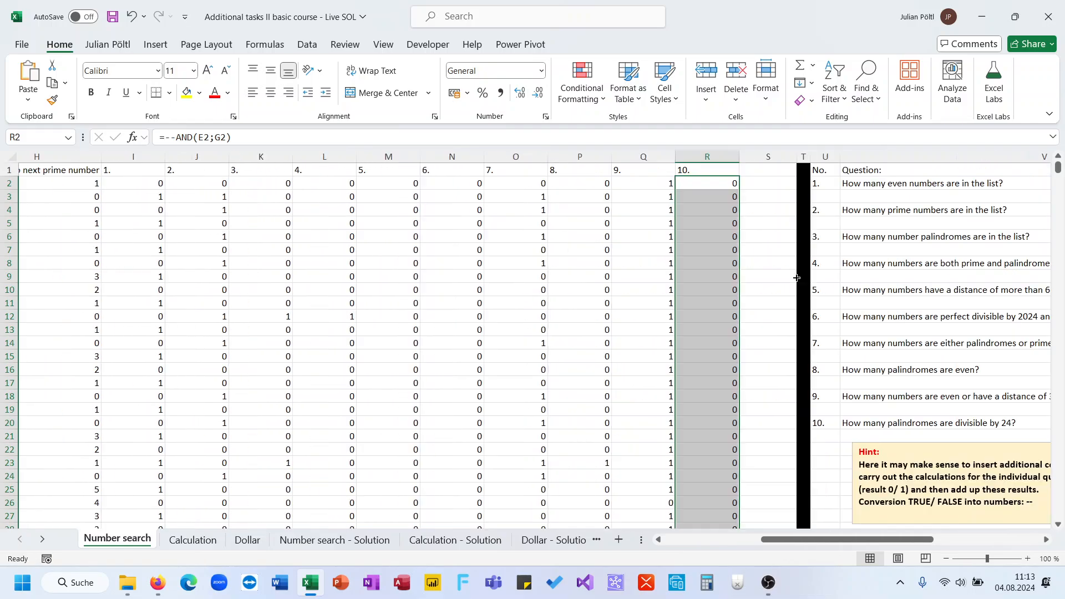
Step: Answer question 10 by entering =SUM(R:R) in W20
{"action": "scroll", "coordinate": [797, 277], "scroll_direction": "right", "scroll_amount": 5}
{"action": "scroll", "coordinate": [816, 323], "scroll_direction": "left", "scroll_amount": 3}
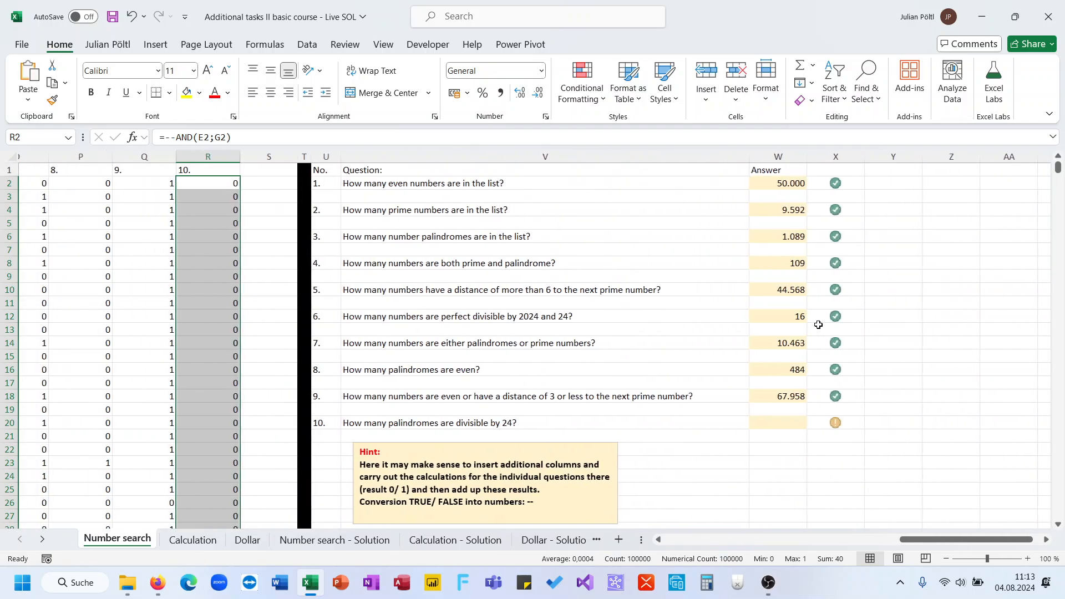
{"action": "left_click", "coordinate": [775, 422]}
{"action": "type", "text": "=sum"}
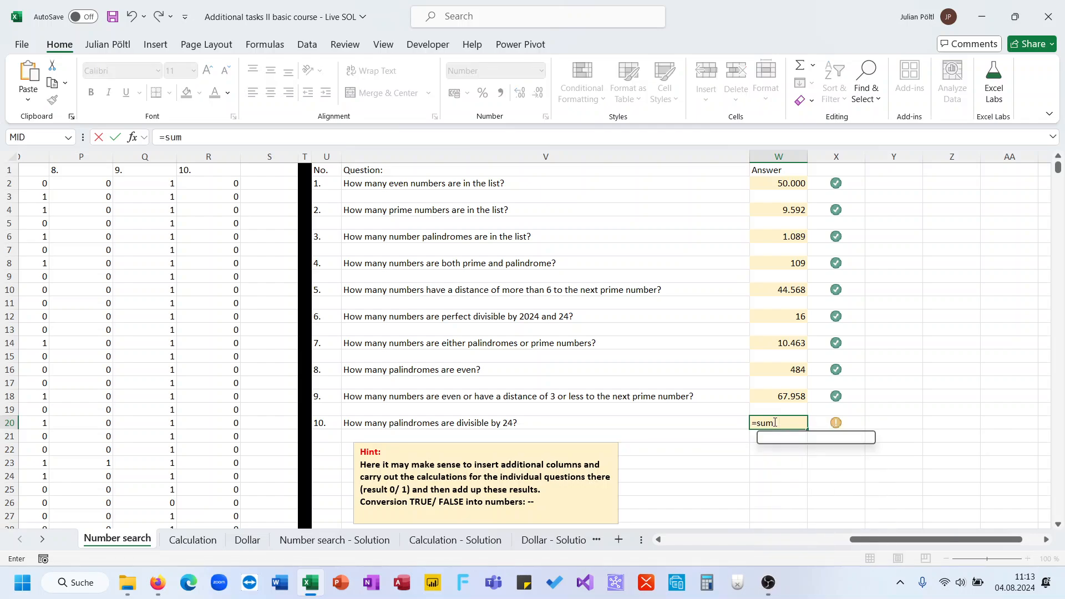
{"action": "key", "text": "Tab"}
{"action": "left_click", "coordinate": [208, 160]}
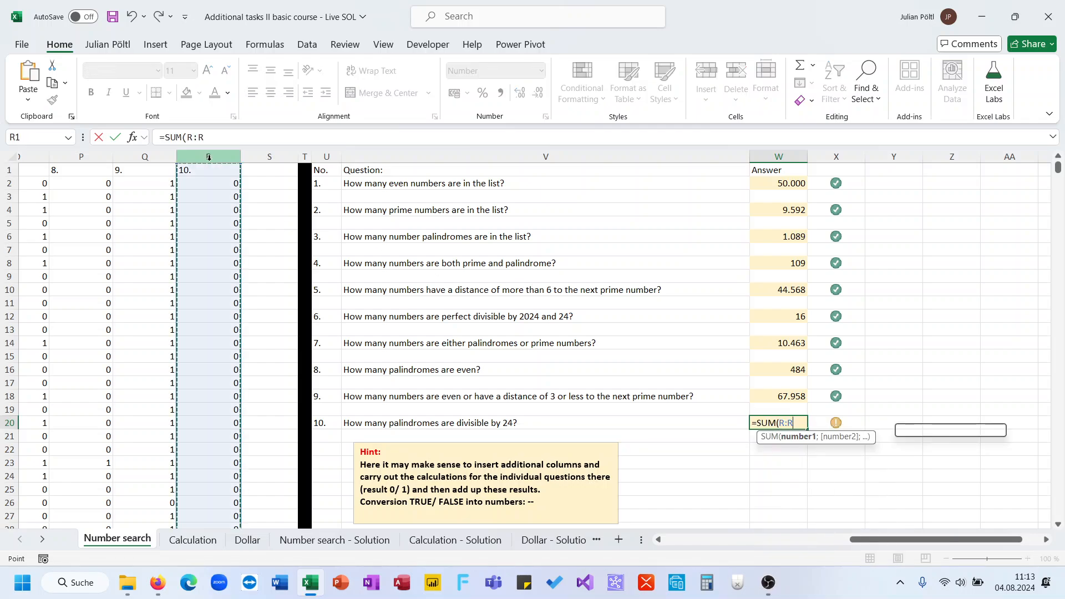
{"action": "type", "text": ")"}
{"action": "key", "text": "Return"}
{"action": "key", "text": "Up"}
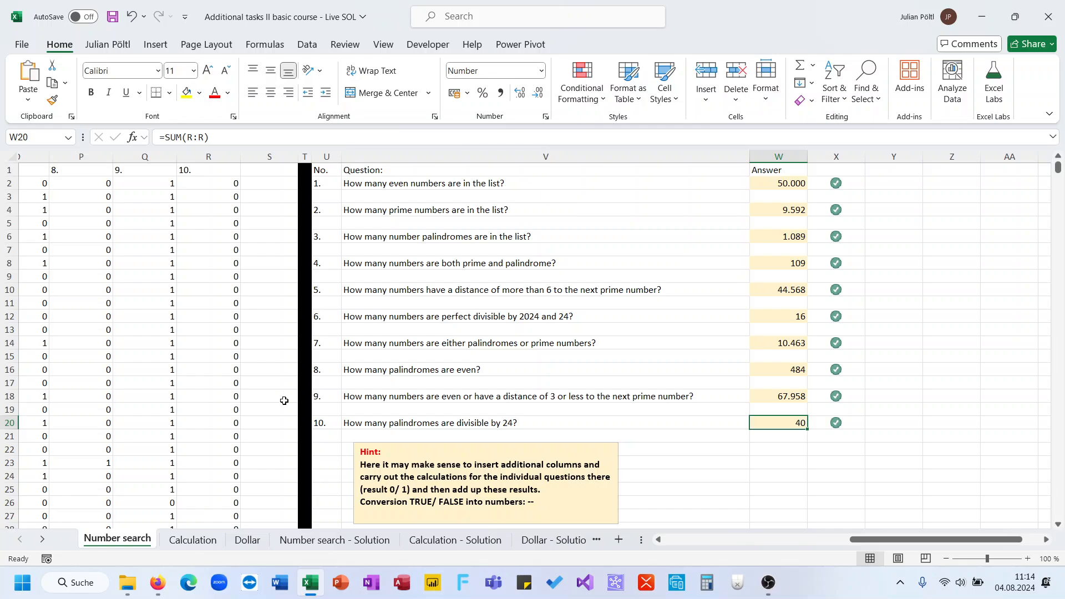
Step: On the Calculation sheet, multiply the first input number by the start number with =C2*G1 in D2
{"action": "left_click", "coordinate": [214, 532]}
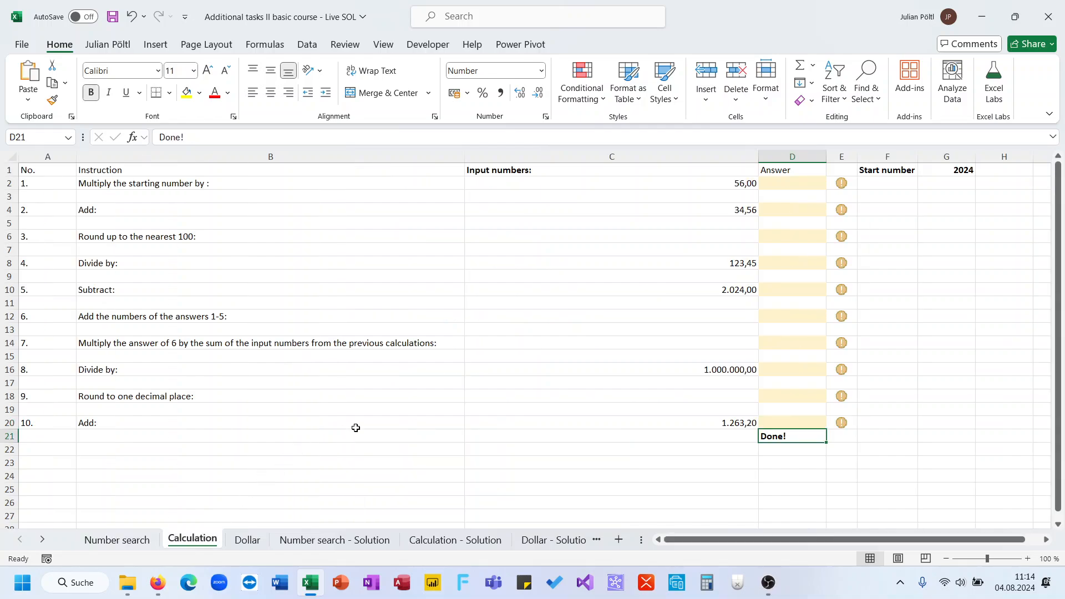
{"action": "left_click", "coordinate": [783, 183]}
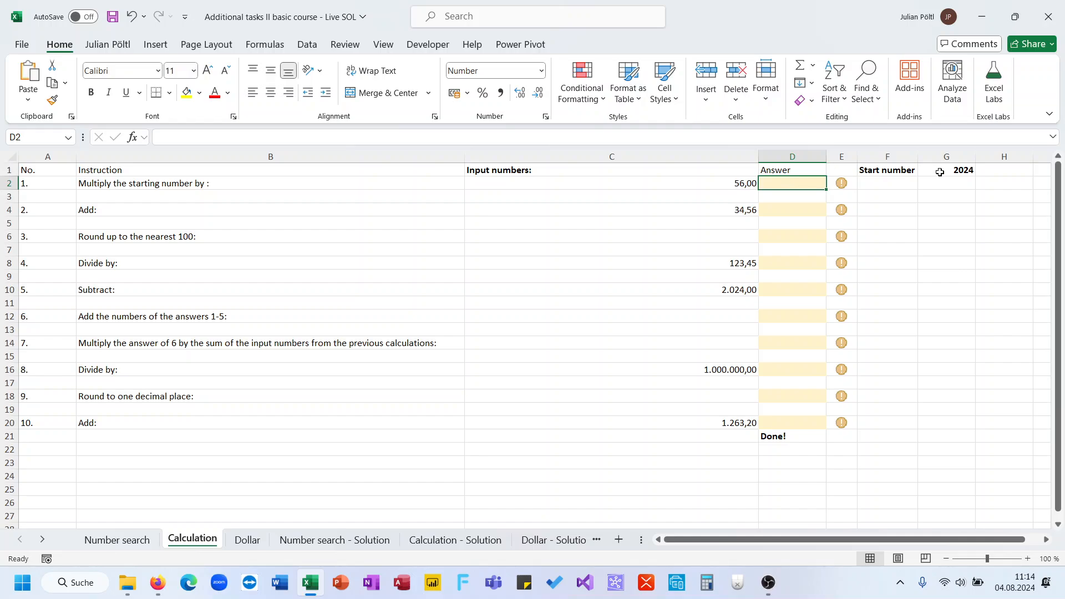
{"action": "type", "text": "="}
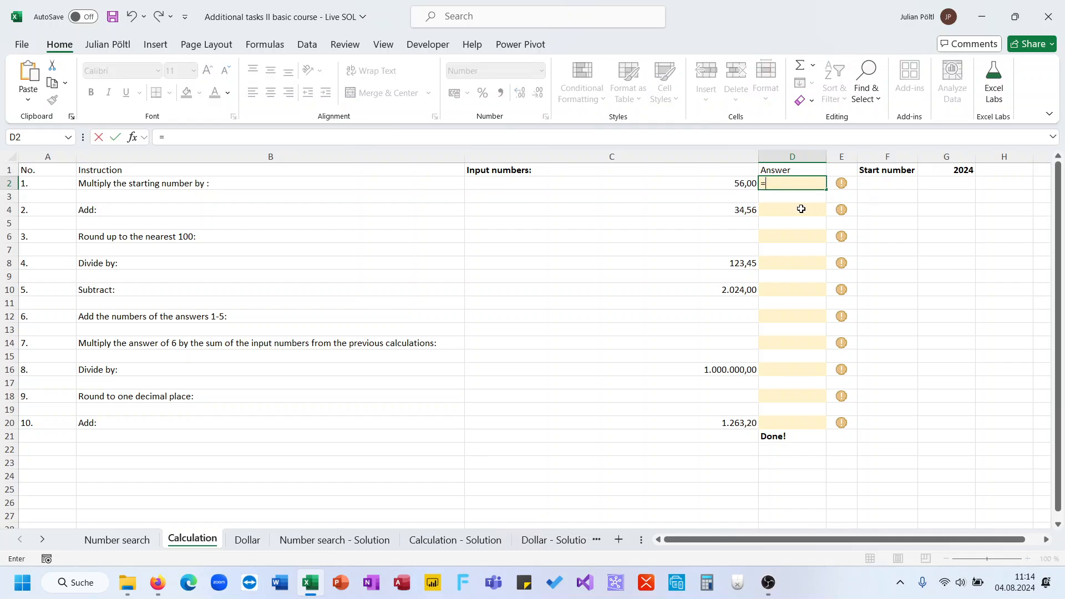
{"action": "key", "text": "Left"}
{"action": "type", "text": "*"}
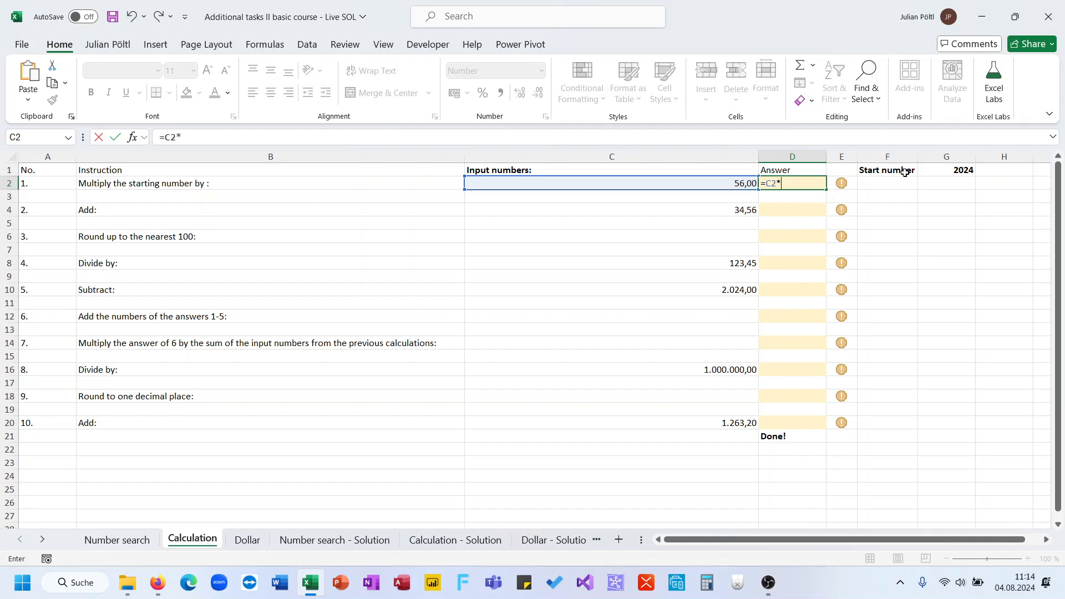
{"action": "left_click", "coordinate": [934, 168]}
{"action": "key", "text": "Return"}
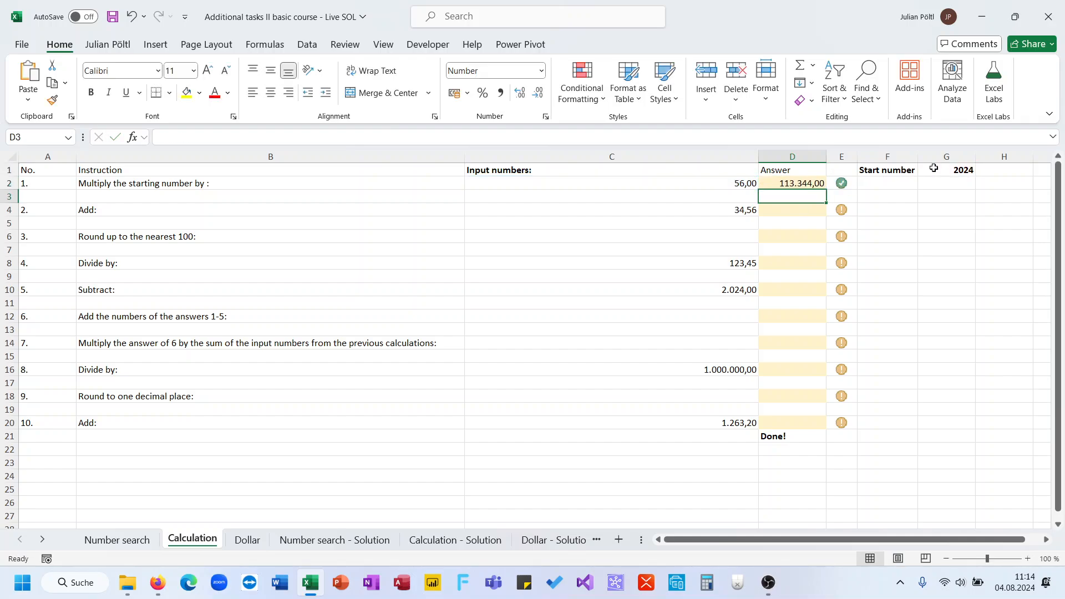
{"action": "key", "text": "Up"}
{"action": "key", "text": "Left"}
{"action": "key", "text": "Right"}
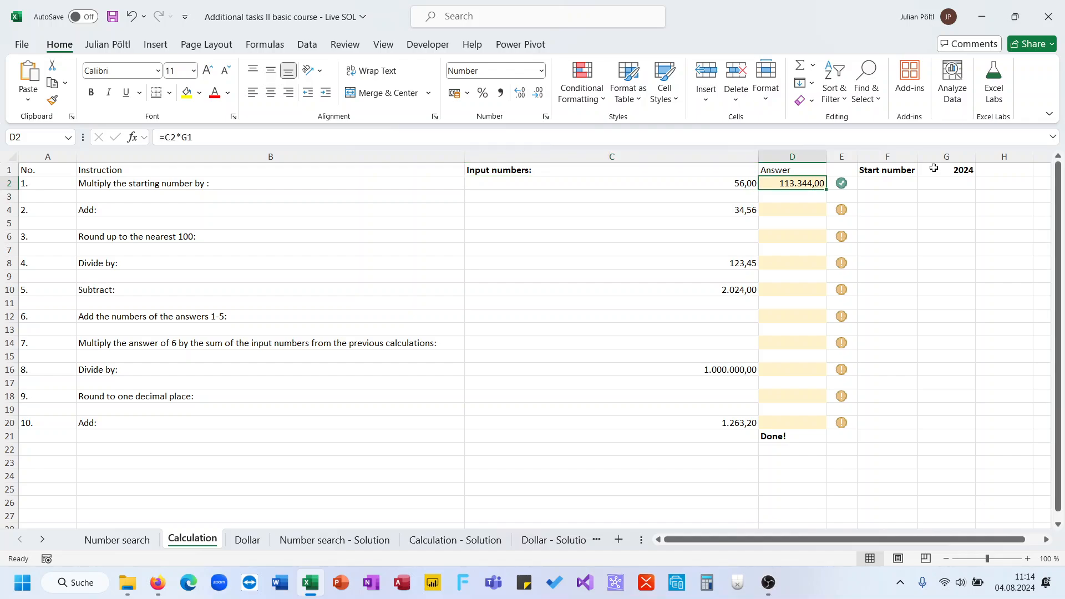
Step: Add the second input number to the first answer by entering =C4+D2 in D4
{"action": "key", "text": "Down"}
{"action": "key", "text": "Down"}
{"action": "type", "text": "="}
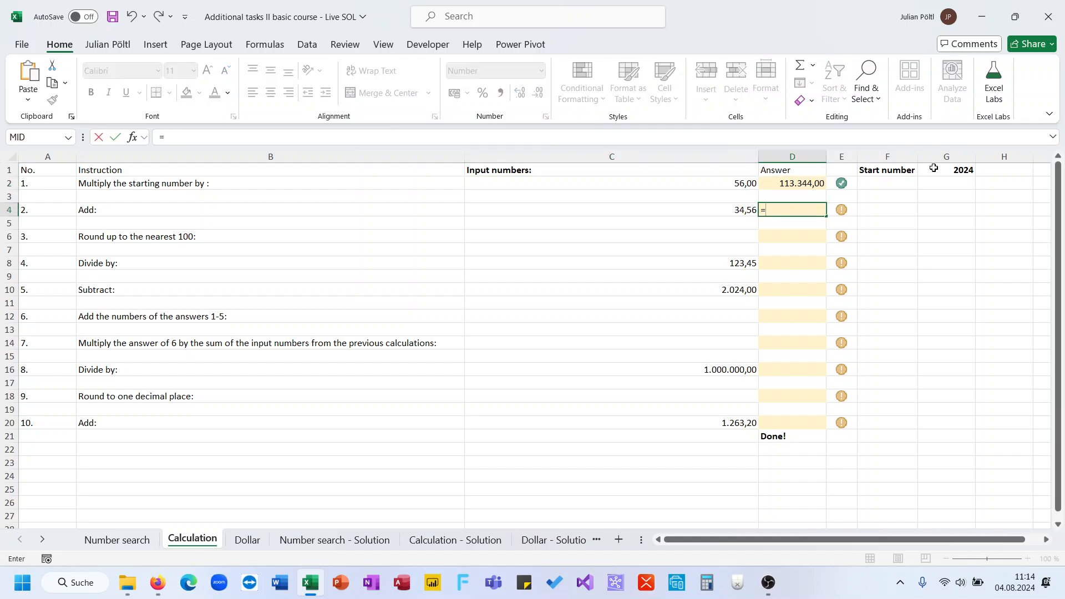
{"action": "key", "text": "Left"}
{"action": "type", "text": "+"}
{"action": "key", "text": "Down"}
{"action": "key", "text": "Up"}
{"action": "key", "text": "Up"}
{"action": "key", "text": "Up"}
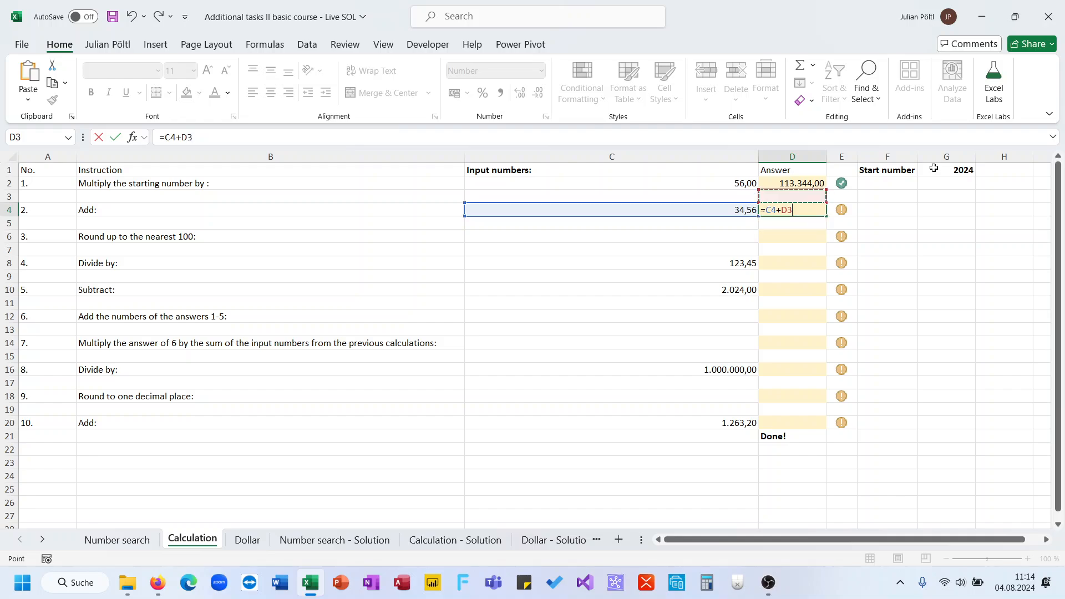
{"action": "key", "text": "Return"}
Step: Round the second answer to the nearest 100 by entering =ROUND(D4;-2) in D6
{"action": "key", "text": "Down"}
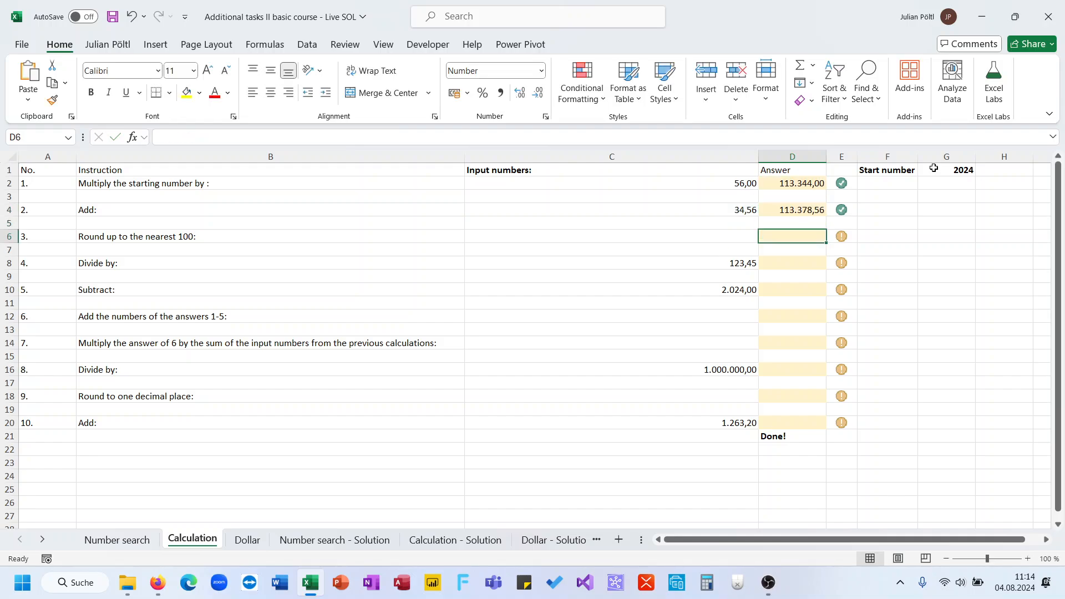
{"action": "type", "text": "=ROUND("}
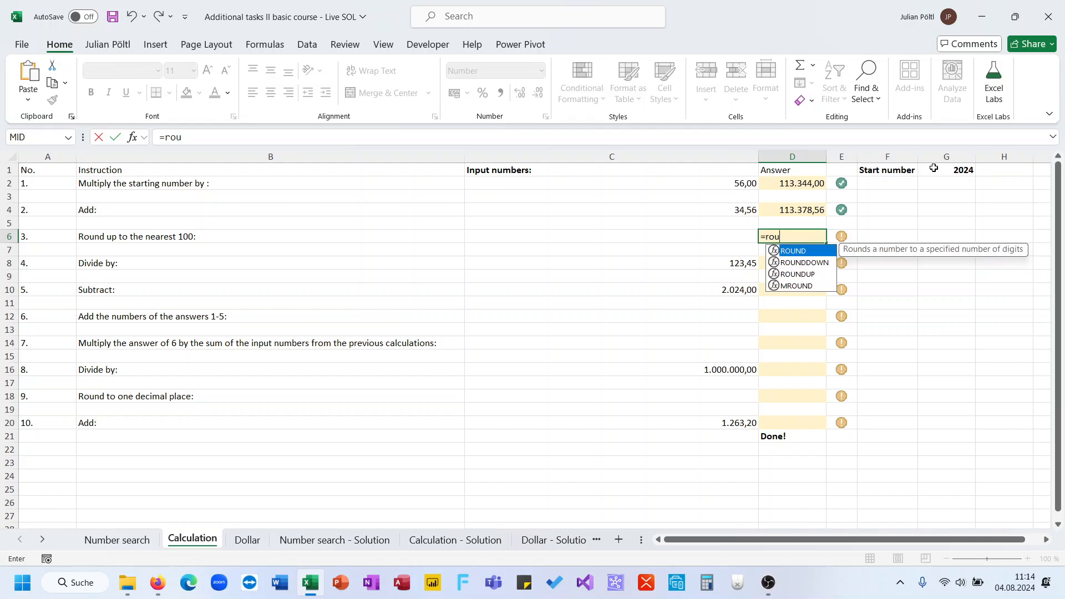
{"action": "key", "text": "Up"}
{"action": "key", "text": "Up"}
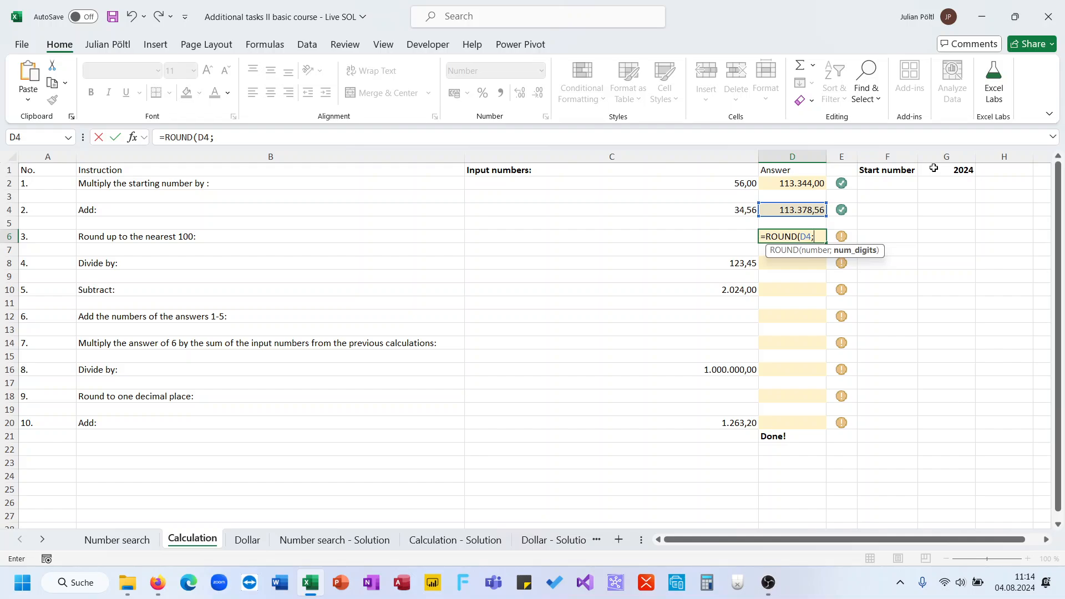
{"action": "type", "text": ";-2)"}
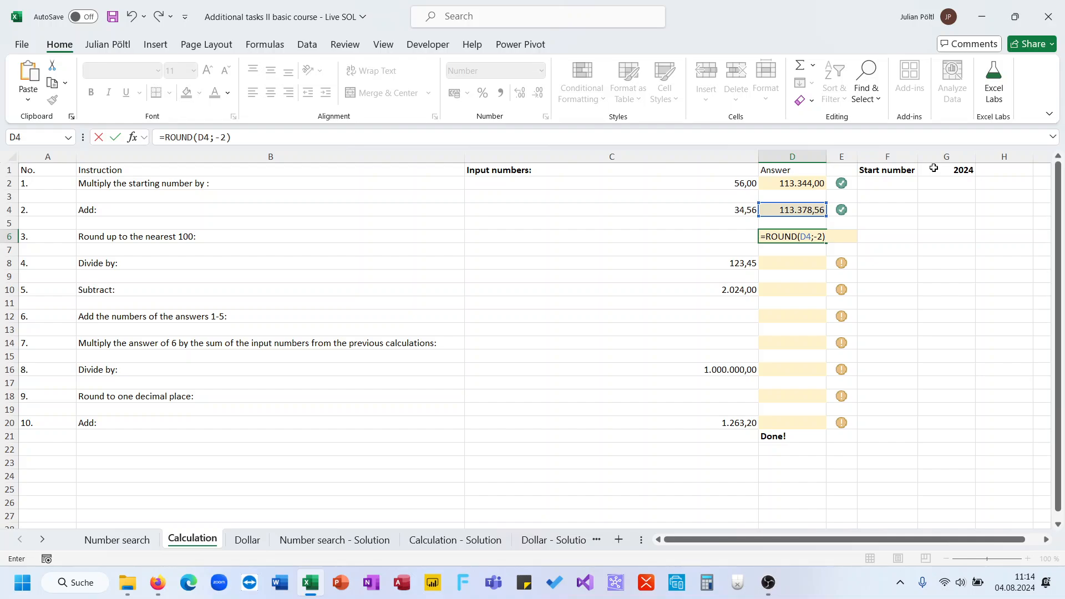
{"action": "key", "text": "Return"}
Step: Divide the third answer by the input number of instruction 4 with =D6/C8 in D8
{"action": "key", "text": "Down"}
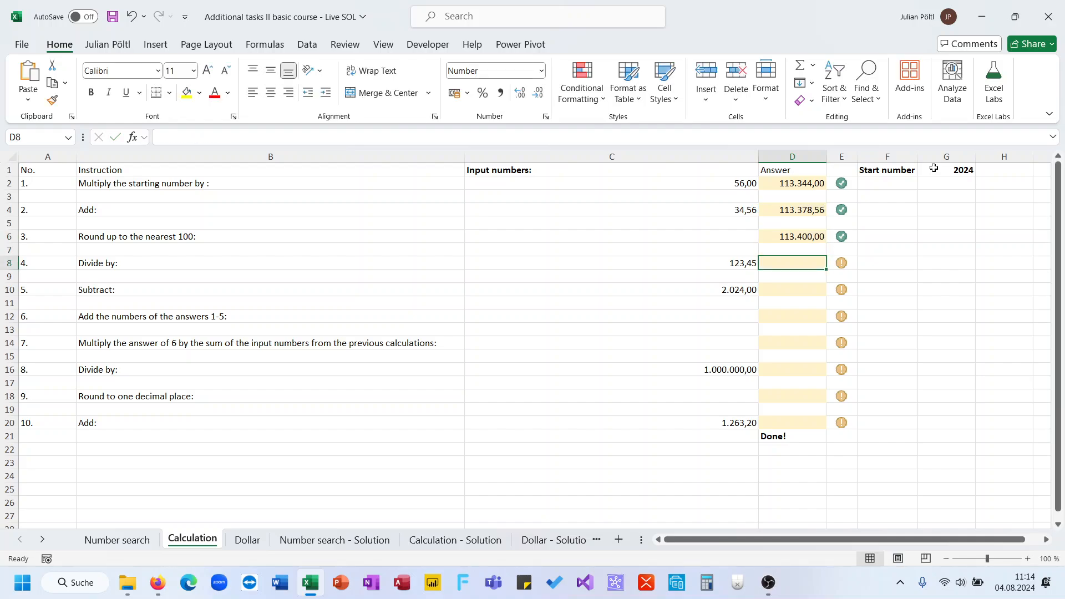
{"action": "type", "text": "="}
{"action": "key", "text": "Up"}
{"action": "key", "text": "Up"}
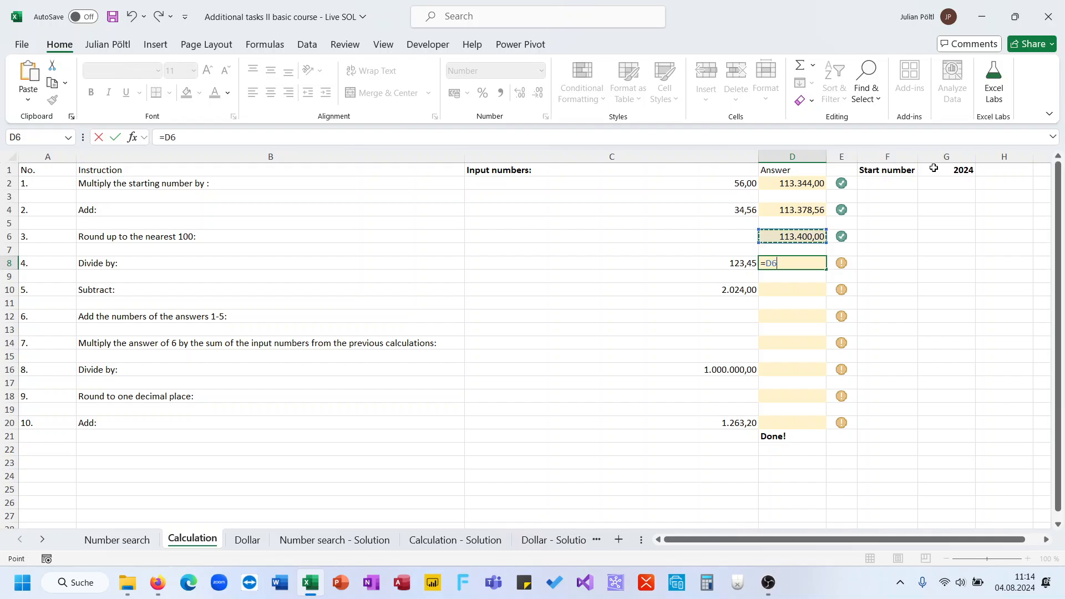
{"action": "type", "text": "/"}
{"action": "key", "text": "Left"}
{"action": "key", "text": "Return"}
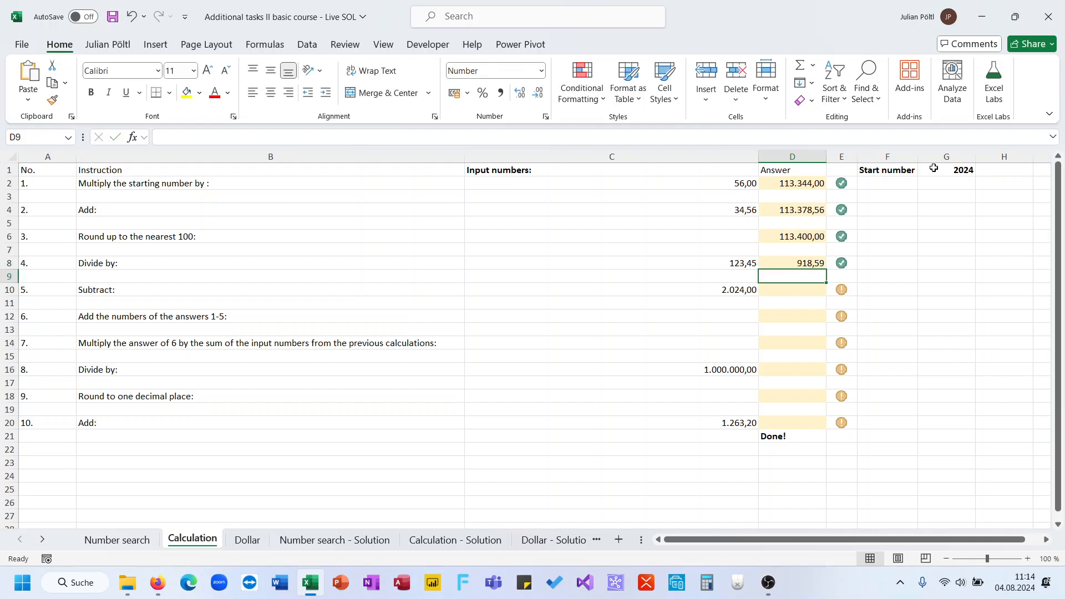
Step: Subtract the input number of instruction 5 from the fourth answer by entering =D8-C10 in D10
{"action": "key", "text": "Down"}
{"action": "type", "text": "="}
{"action": "key", "text": "Up"}
{"action": "key", "text": "Up"}
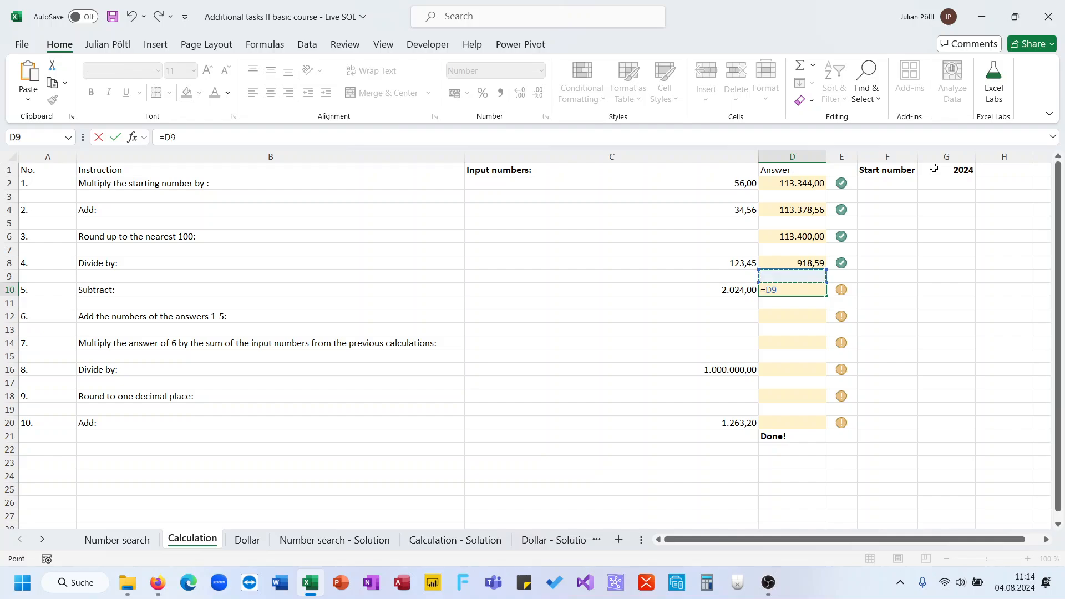
{"action": "type", "text": "-"}
{"action": "key", "text": "Left"}
{"action": "key", "text": "Return"}
Step: Add up answers 1 to 5 by entering a SUM over D2:D10 in D12
{"action": "key", "text": "Down"}
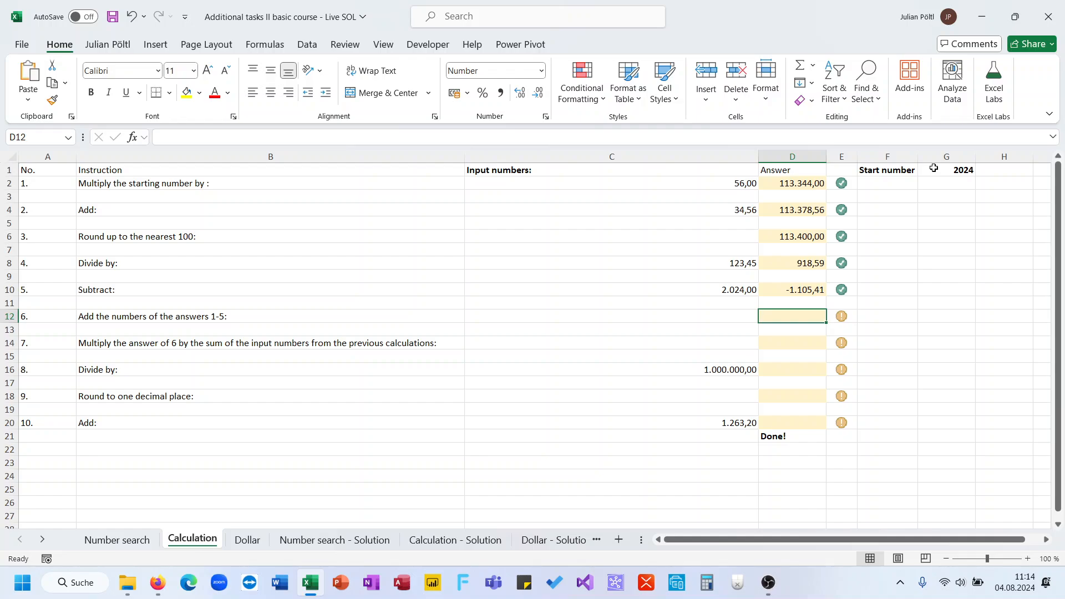
{"action": "type", "text": "=sum"}
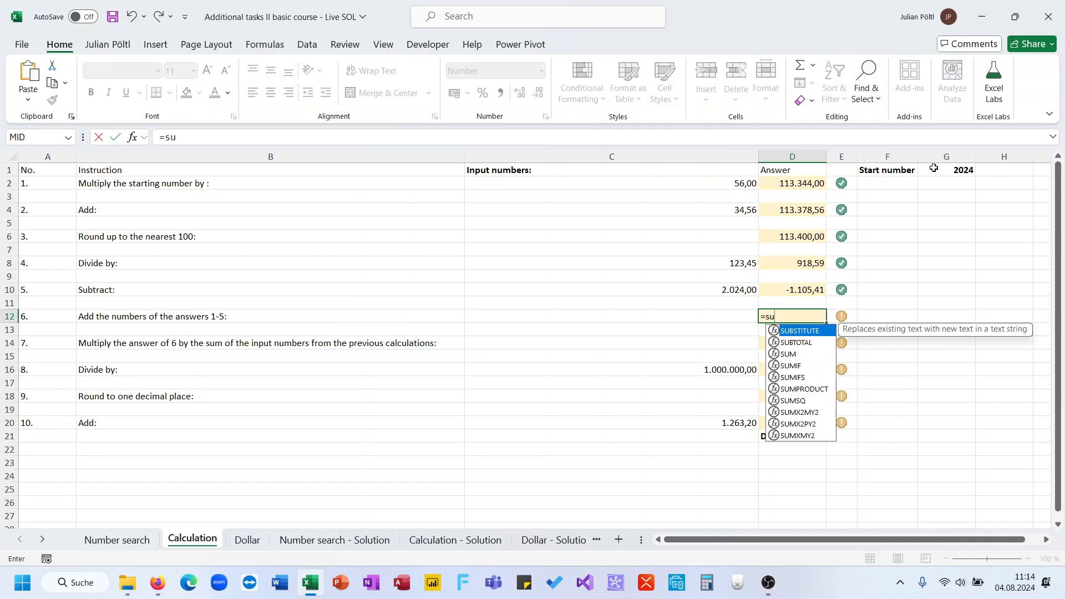
{"action": "key", "text": "Tab"}
{"action": "key", "text": "Up"}
{"action": "key", "text": "Up"}
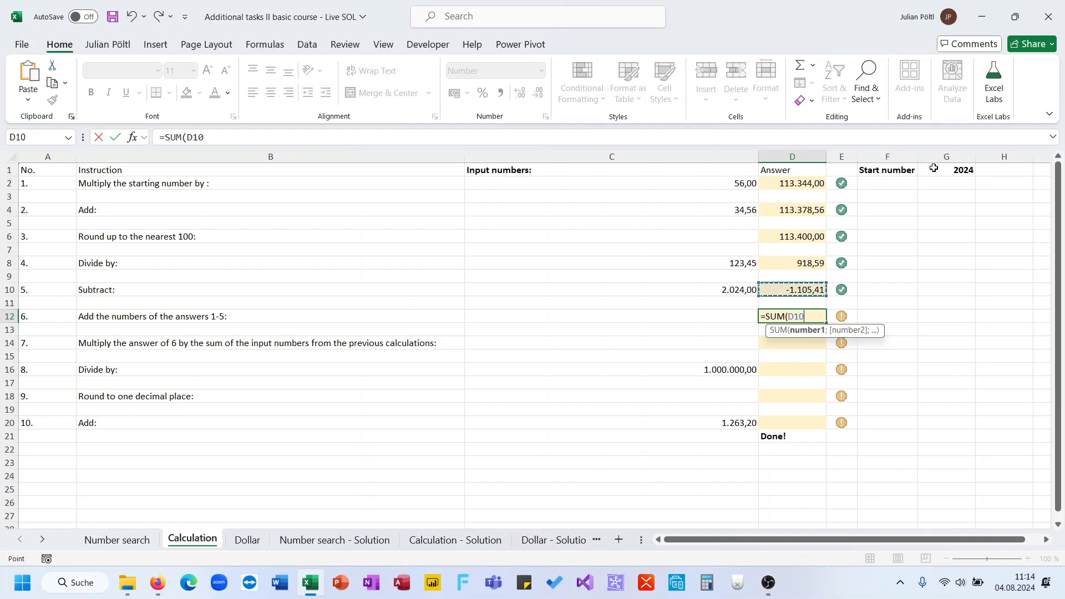
{"action": "key", "text": "shift+Up"}
{"action": "key", "text": "shift+Up"}
{"action": "key", "text": "shift+Up"}
{"action": "key", "text": "shift+Up"}
{"action": "key", "text": "shift+Up"}
{"action": "key", "text": "shift+Up"}
{"action": "key", "text": "shift+Up"}
{"action": "key", "text": "shift+Up"}
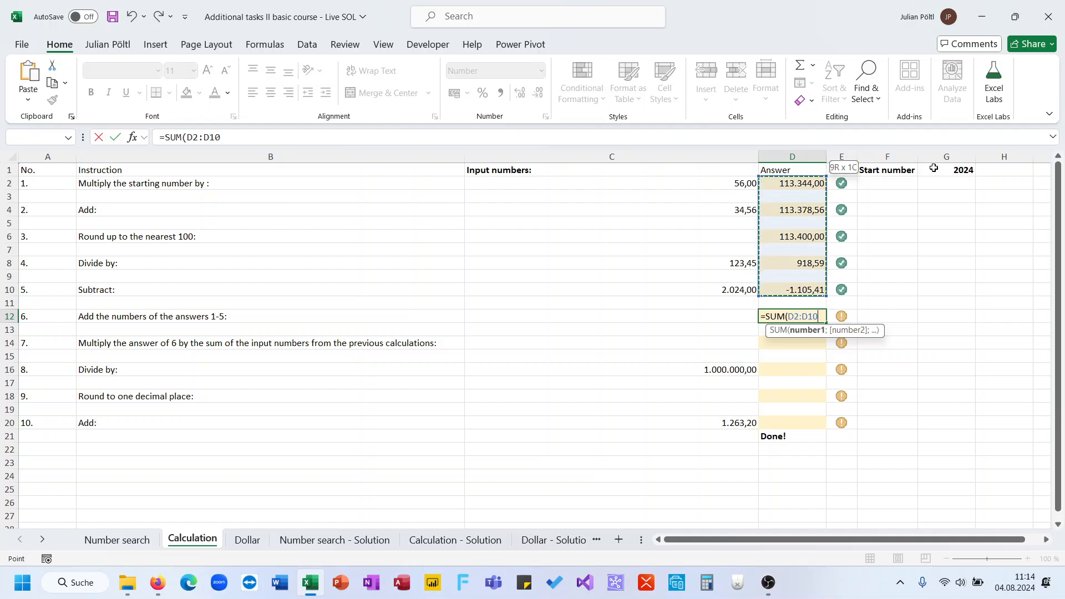
{"action": "key", "text": "Return"}
Step: Try to solve instruction 7 by entering =D12*(2+2+4) in D14
{"action": "key", "text": "Down"}
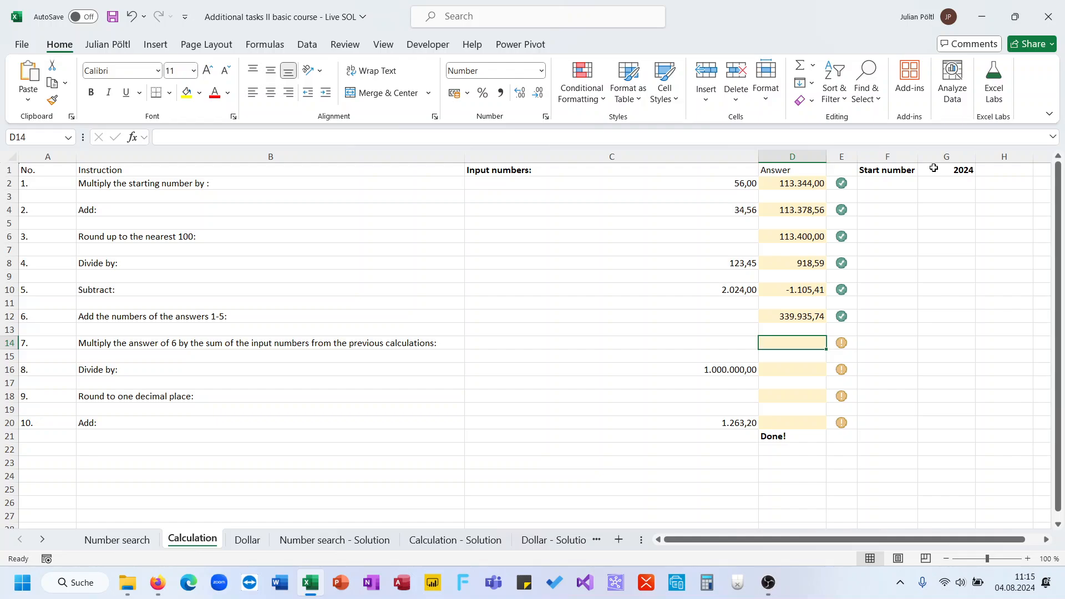
{"action": "type", "text": "="}
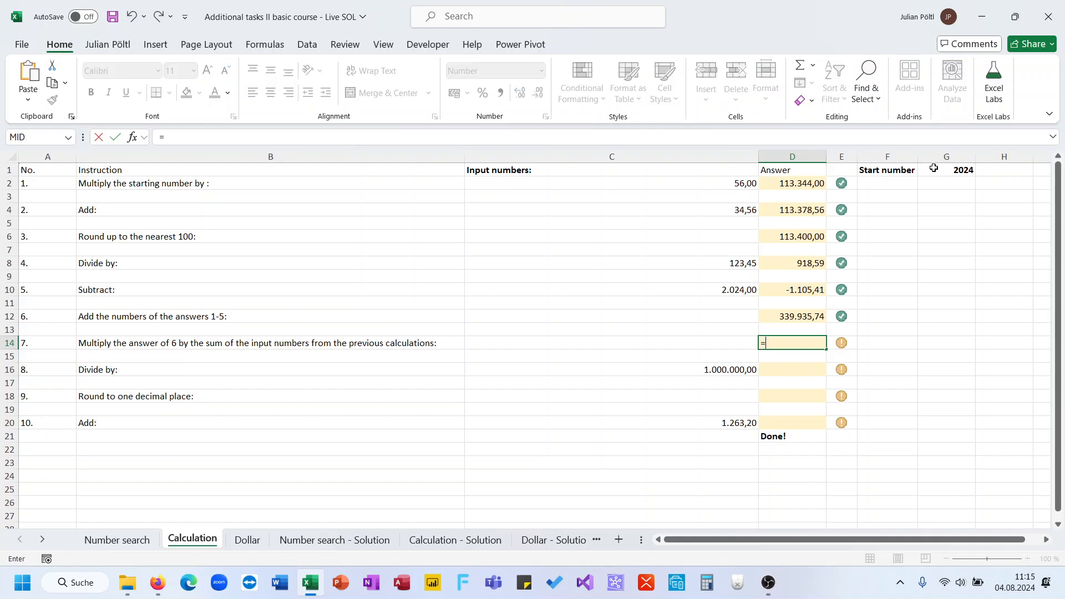
{"action": "key", "text": "Up"}
{"action": "key", "text": "Up"}
{"action": "type", "text": "*"}
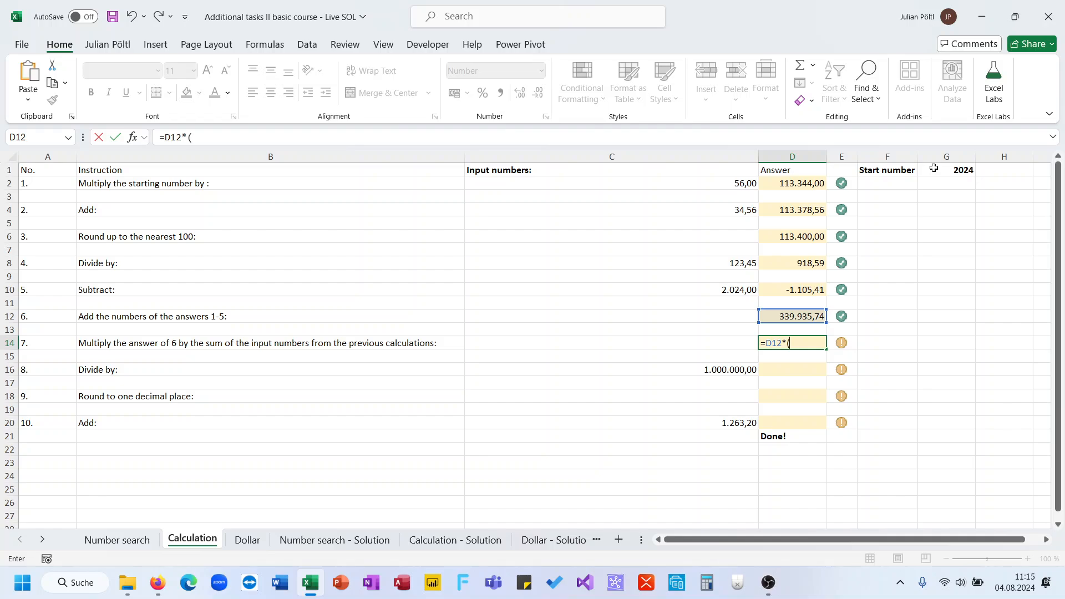
{"action": "type", "text": "(2+2+4)"}
{"action": "key", "text": "Return"}
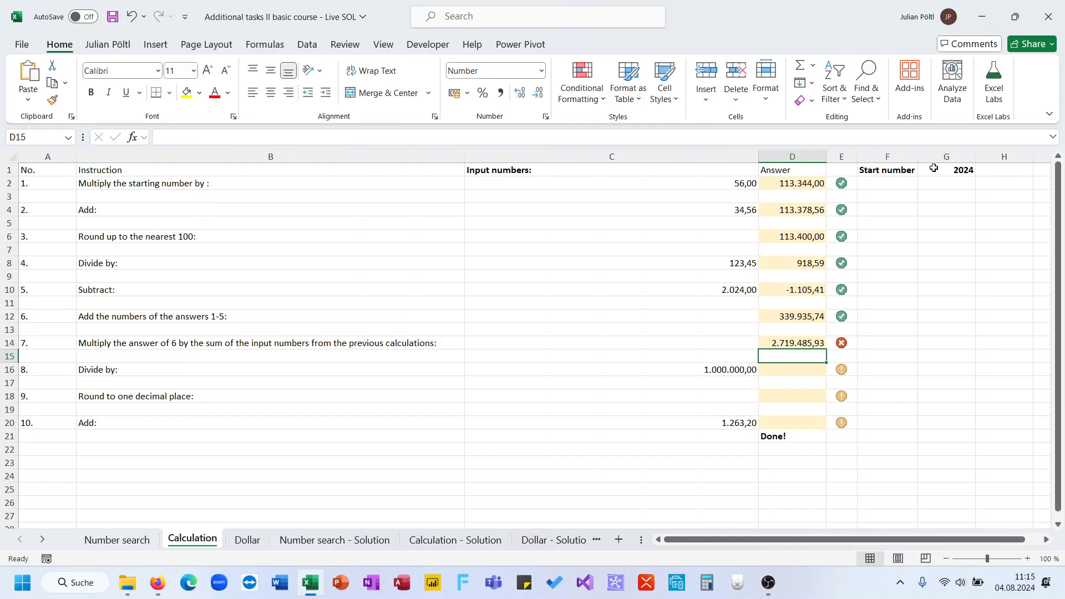
Step: Examine the formula for answer 7 on the Calculation - Solution sheet and return to the Calculation sheet
{"action": "key", "text": "Up"}
{"action": "left_click", "coordinate": [481, 540]}
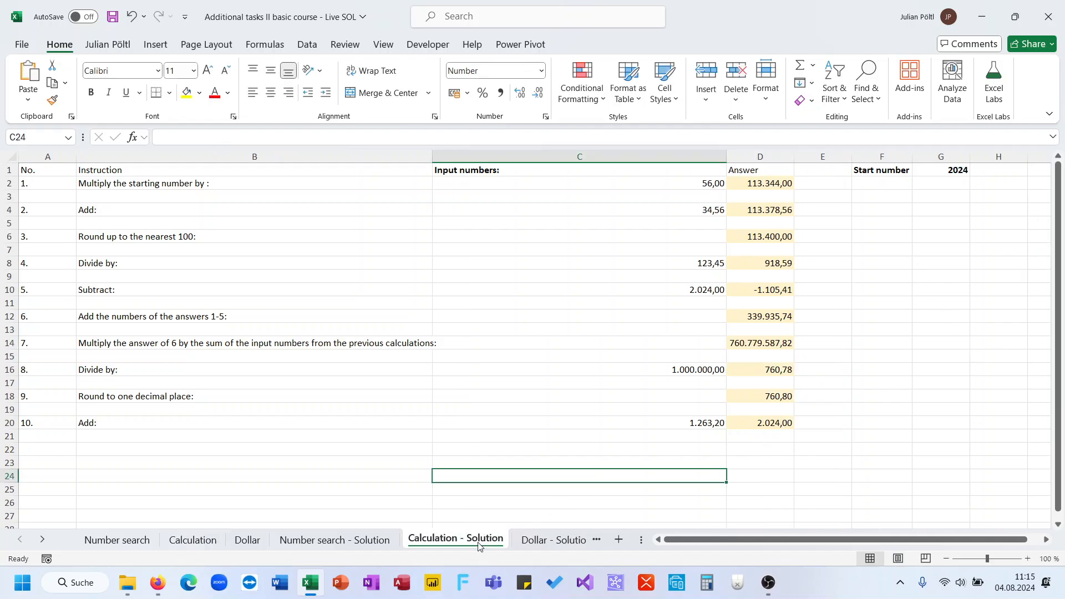
{"action": "left_click", "coordinate": [751, 333]}
{"action": "left_click", "coordinate": [749, 342]}
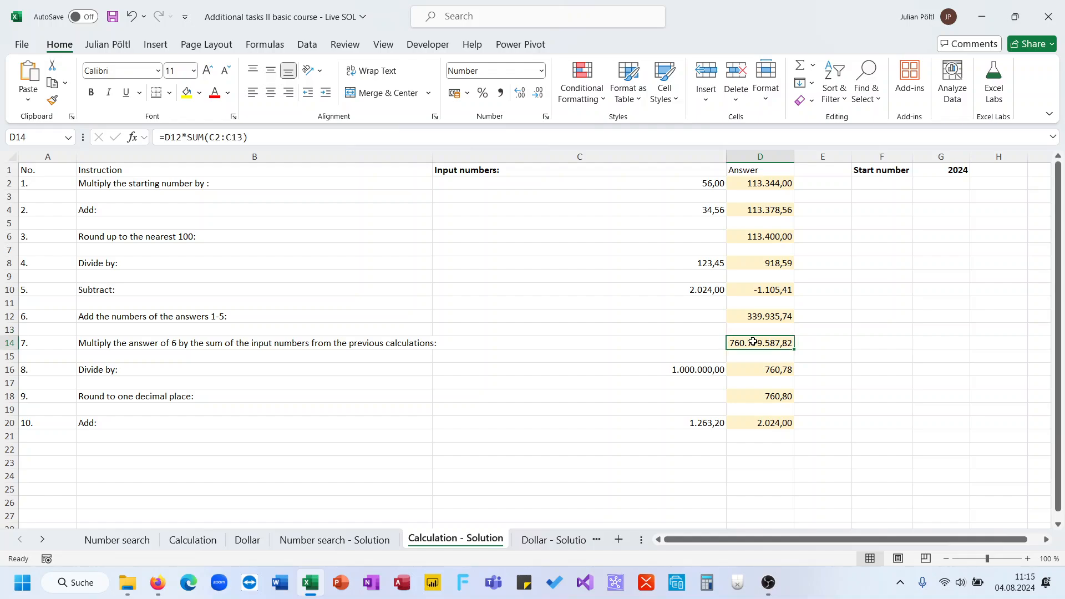
{"action": "left_click", "coordinate": [410, 137]}
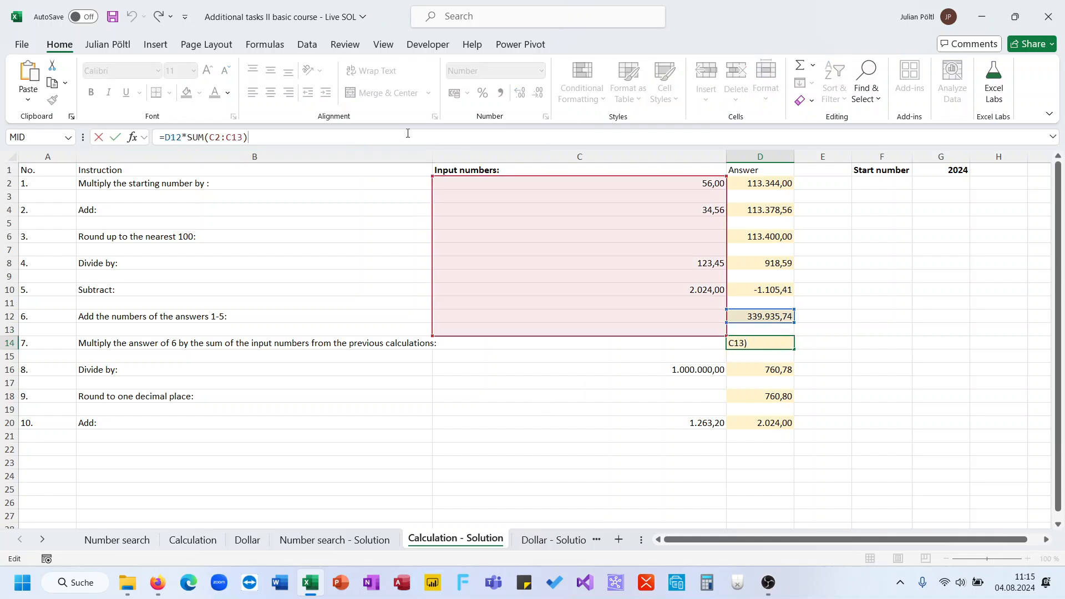
{"action": "key", "text": "Escape"}
{"action": "left_click", "coordinate": [204, 541]}
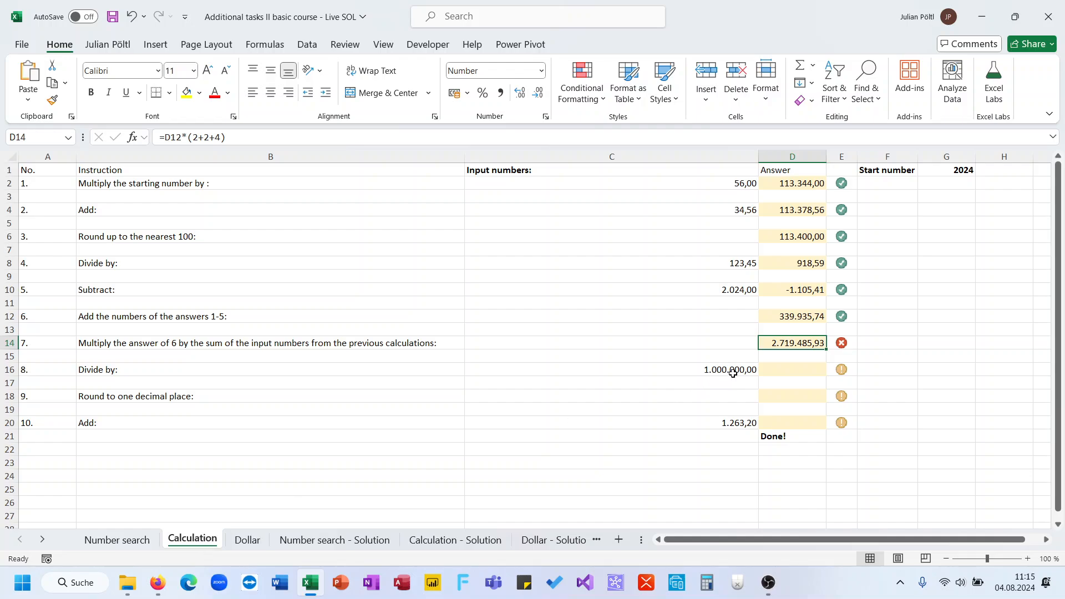
Step: Replace the formula in D14 with D12 multiplied by the SUM of the input numbers of instructions 1 to 5
{"action": "type", "text": "="}
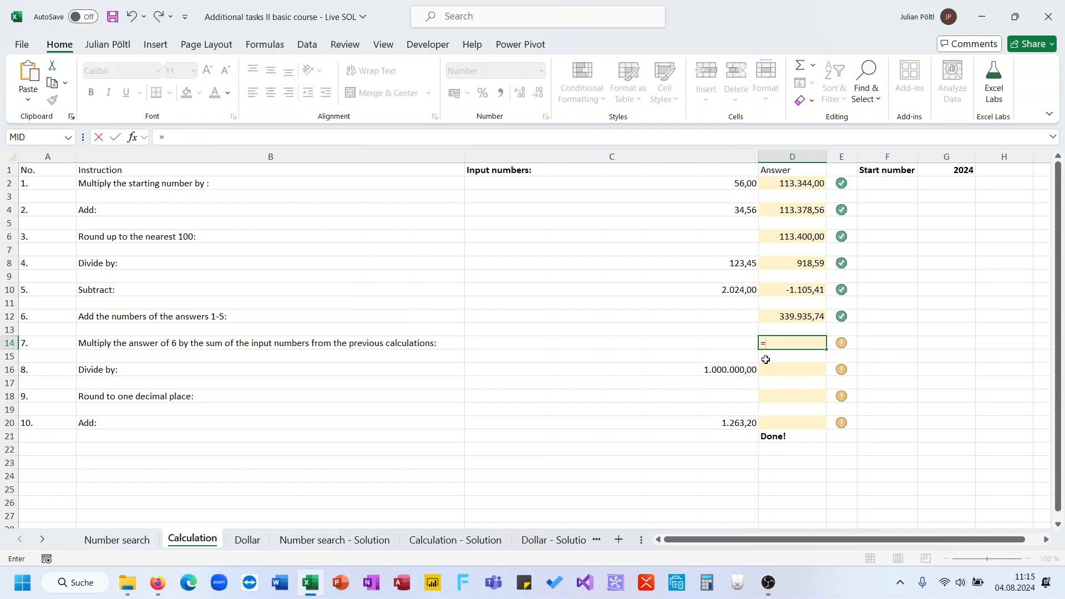
{"action": "key", "text": "Up"}
{"action": "key", "text": "Up"}
{"action": "type", "text": "*sum("}
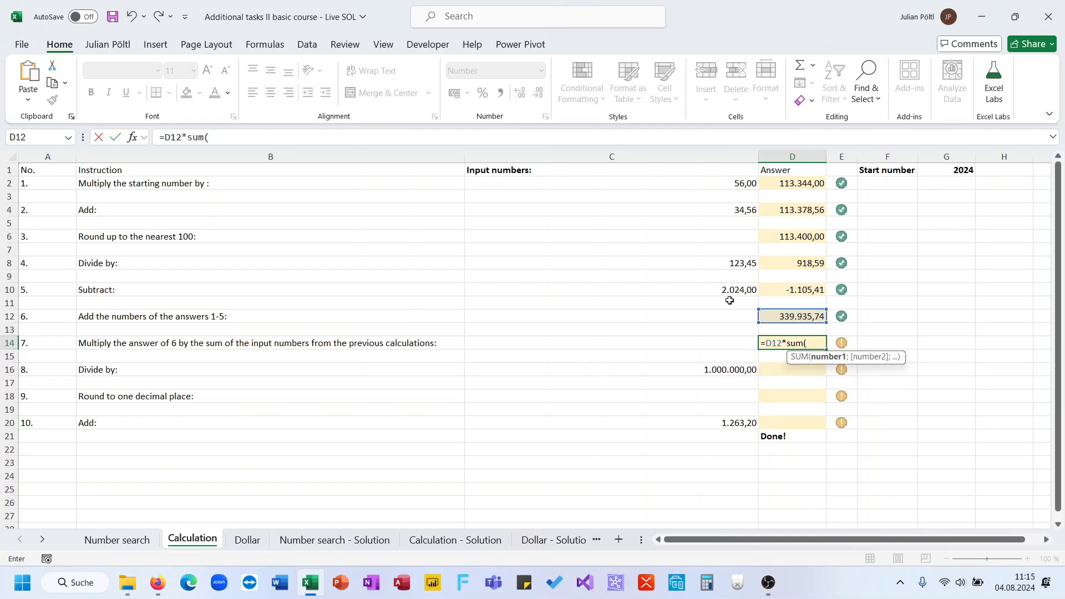
{"action": "left_click_drag", "start_coordinate": [729, 300], "coordinate": [723, 183]}
{"action": "type", "text": ")"}
{"action": "key", "text": "Return"}
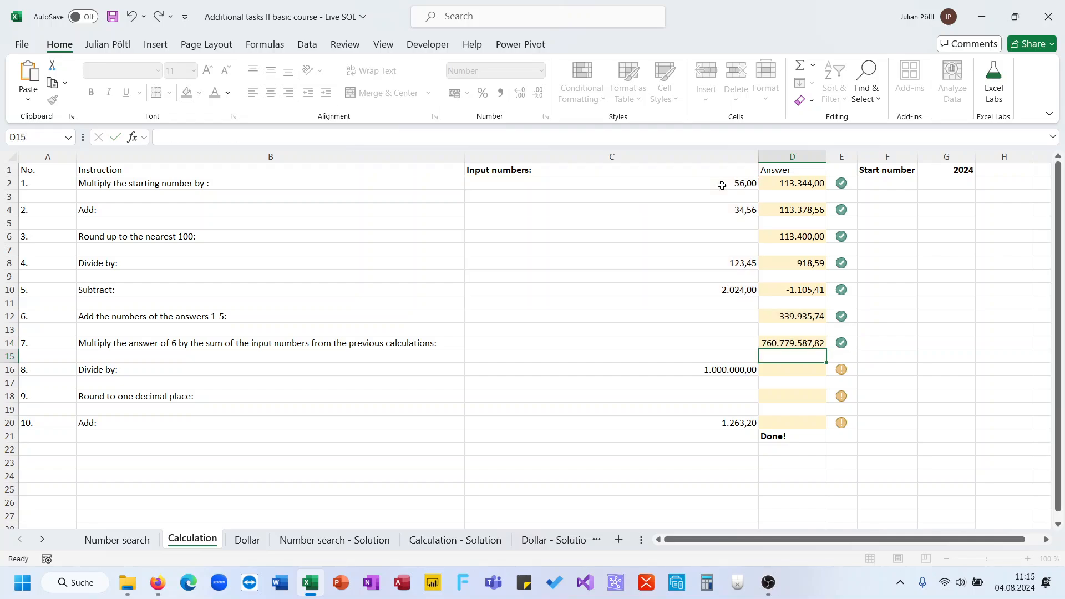
Step: Divide the seventh answer by the input number of instruction 8 with =D14/C16 in D16
{"action": "key", "text": "Return"}
{"action": "type", "text": "="}
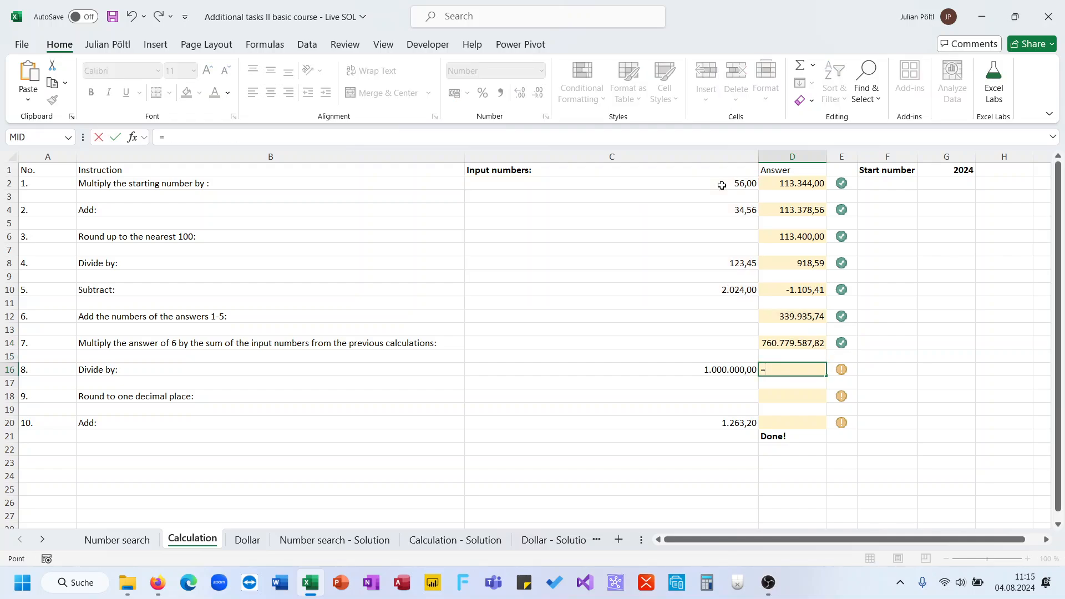
{"action": "key", "text": "Up"}
{"action": "key", "text": "Up"}
{"action": "type", "text": "/"}
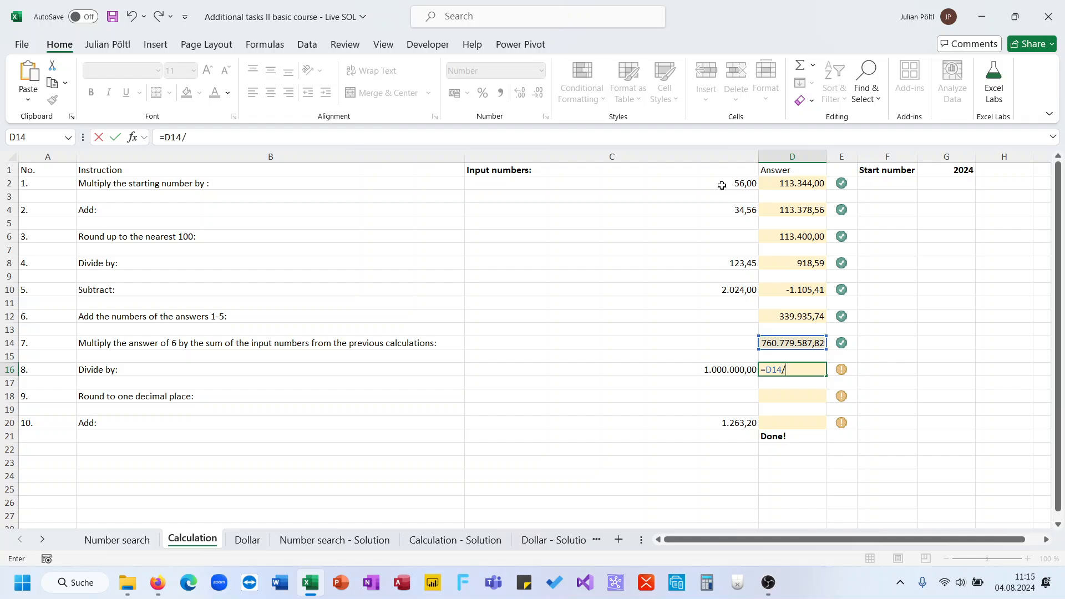
{"action": "key", "text": "Left"}
{"action": "key", "text": "Return"}
Step: Round the eighth answer to one decimal place by entering =ROUND(D16;1) in D18
{"action": "key", "text": "Down"}
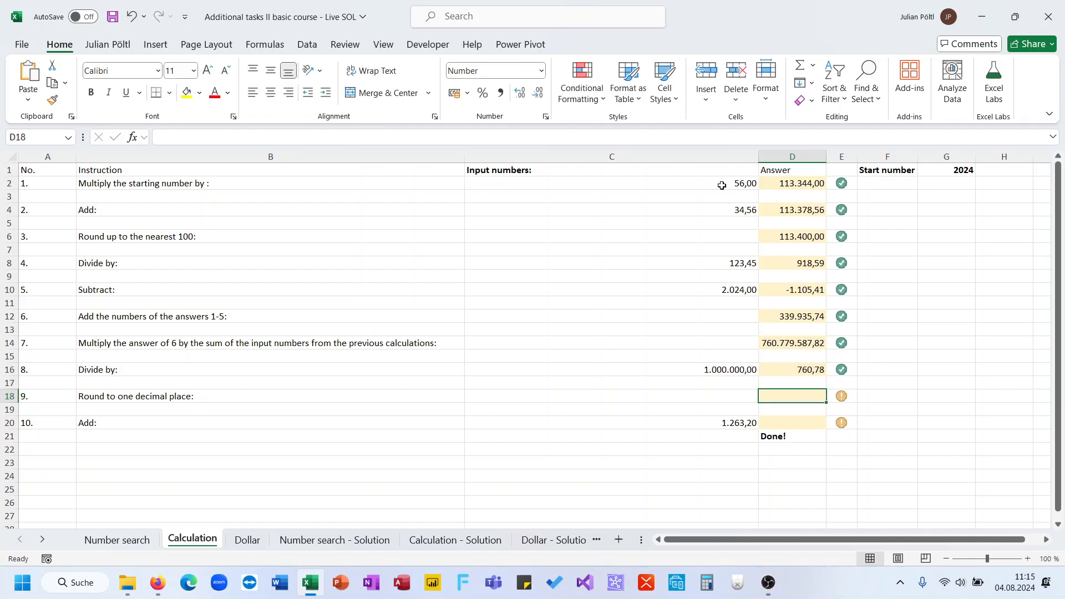
{"action": "type", "text": "=rou"}
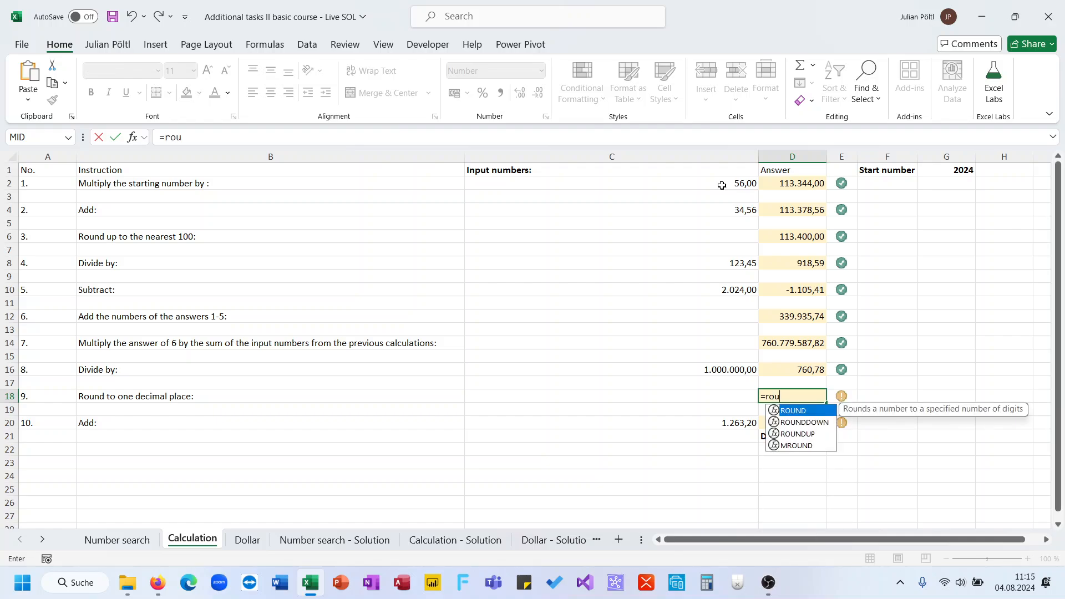
{"action": "key", "text": "Tab"}
{"action": "key", "text": "Up"}
{"action": "key", "text": "Up"}
{"action": "key", "text": "Up"}
{"action": "key", "text": "Down"}
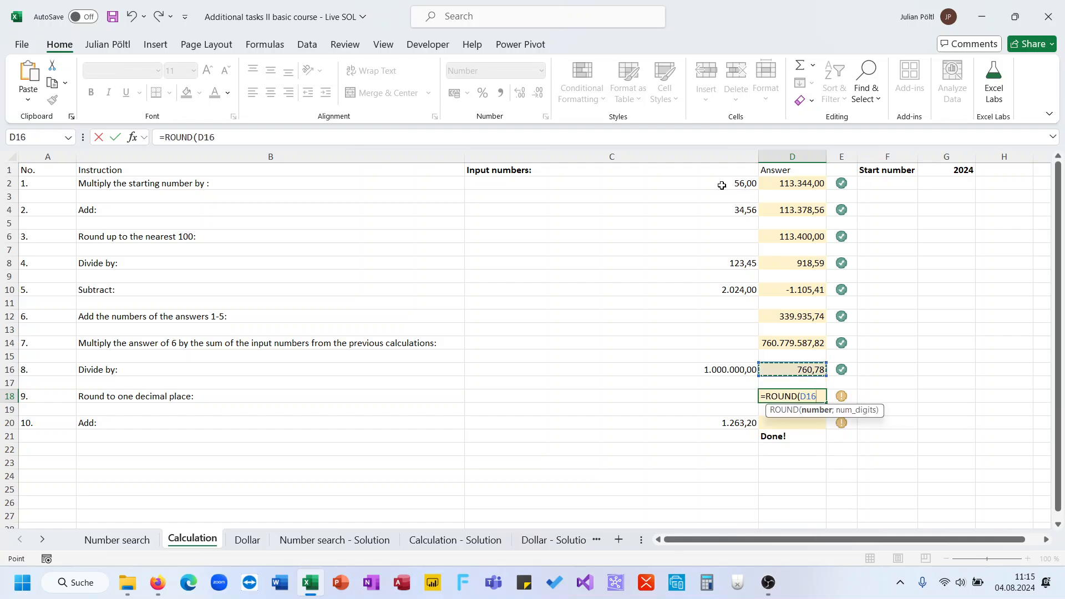
{"action": "type", "text": ";1)"}
{"action": "key", "text": "Return"}
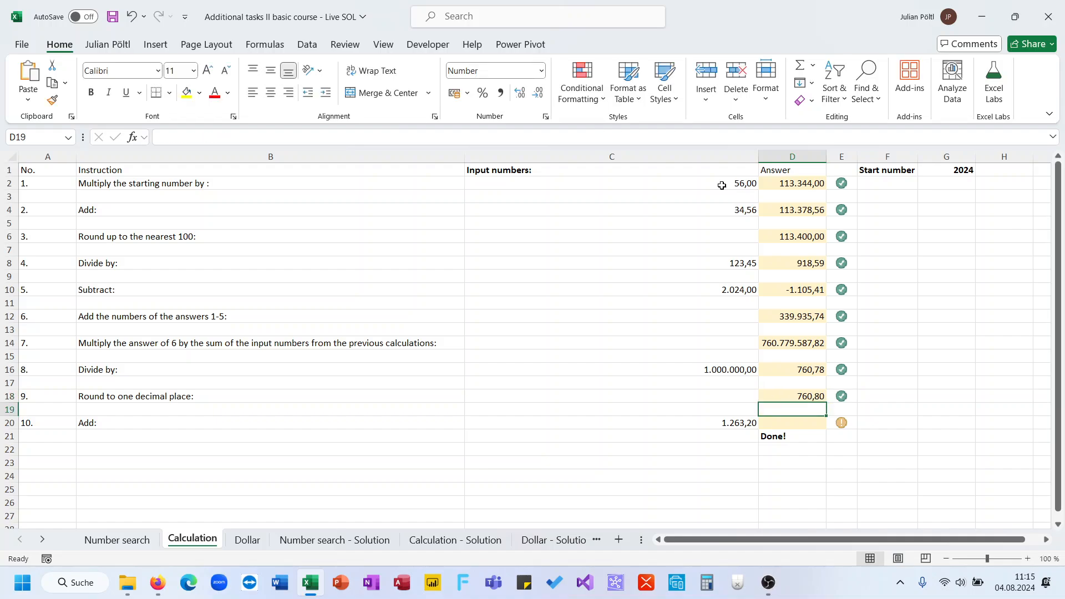
Step: Add the last input number to the ninth answer by entering =C20+D18 in D20
{"action": "key", "text": "Down"}
{"action": "type", "text": "="}
{"action": "key", "text": "Left"}
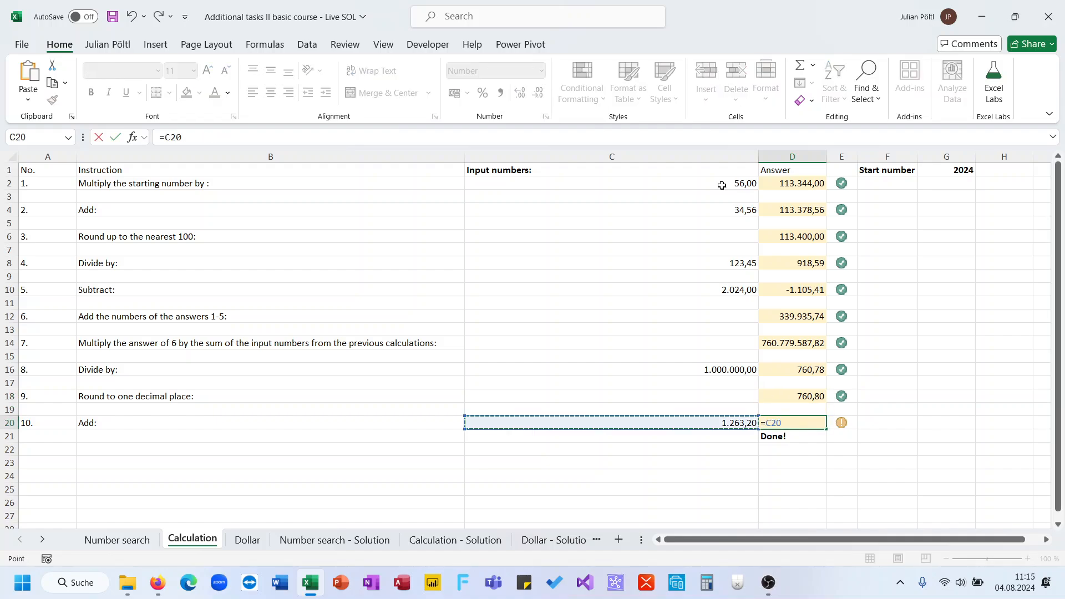
{"action": "type", "text": "+"}
{"action": "key", "text": "Down"}
{"action": "key", "text": "Up"}
{"action": "key", "text": "Up"}
{"action": "key", "text": "Up"}
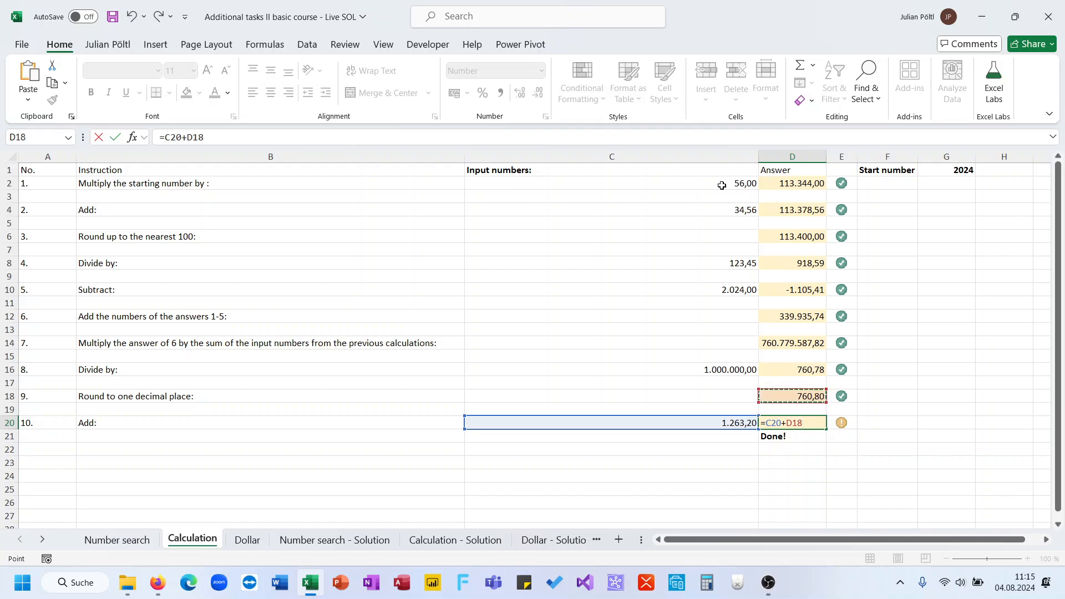
{"action": "key", "text": "Return"}
Step: Switch to the Dollar sheet
{"action": "key", "text": "Up"}
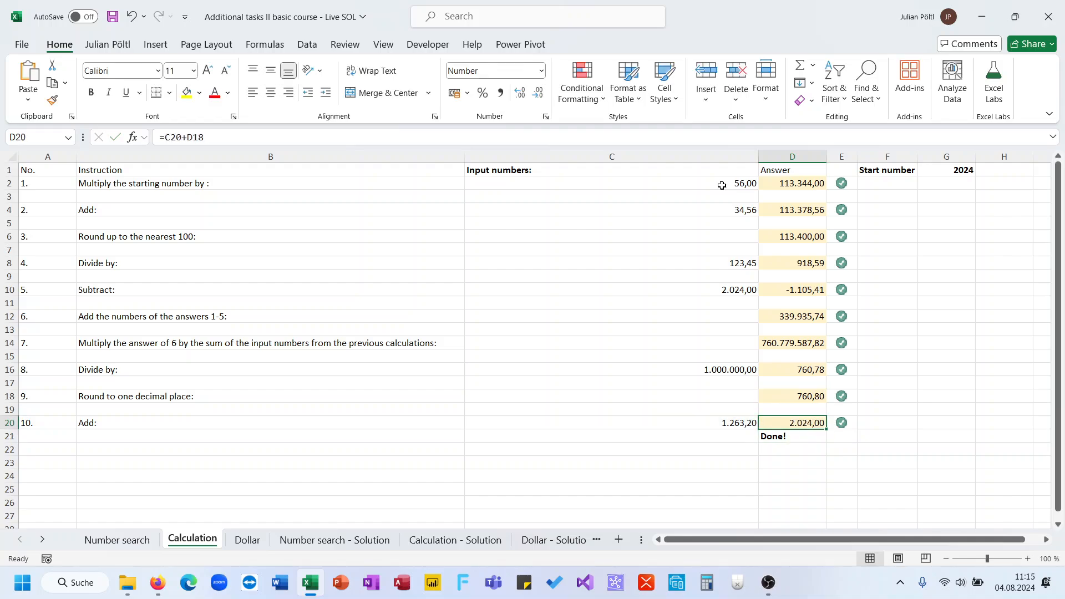
{"action": "key", "text": "Down"}
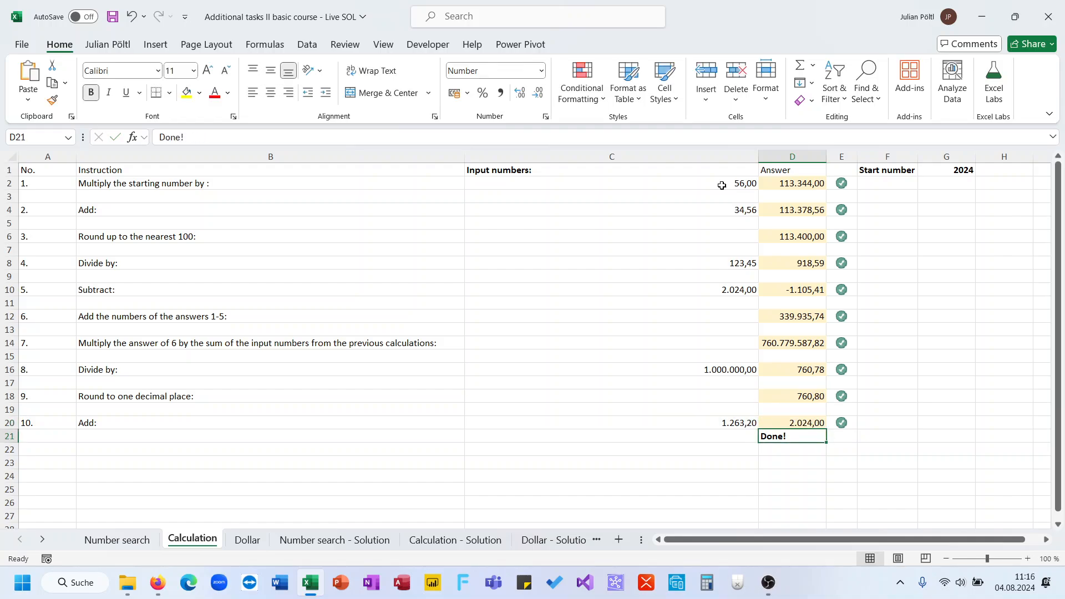
{"action": "left_click", "coordinate": [678, 488]}
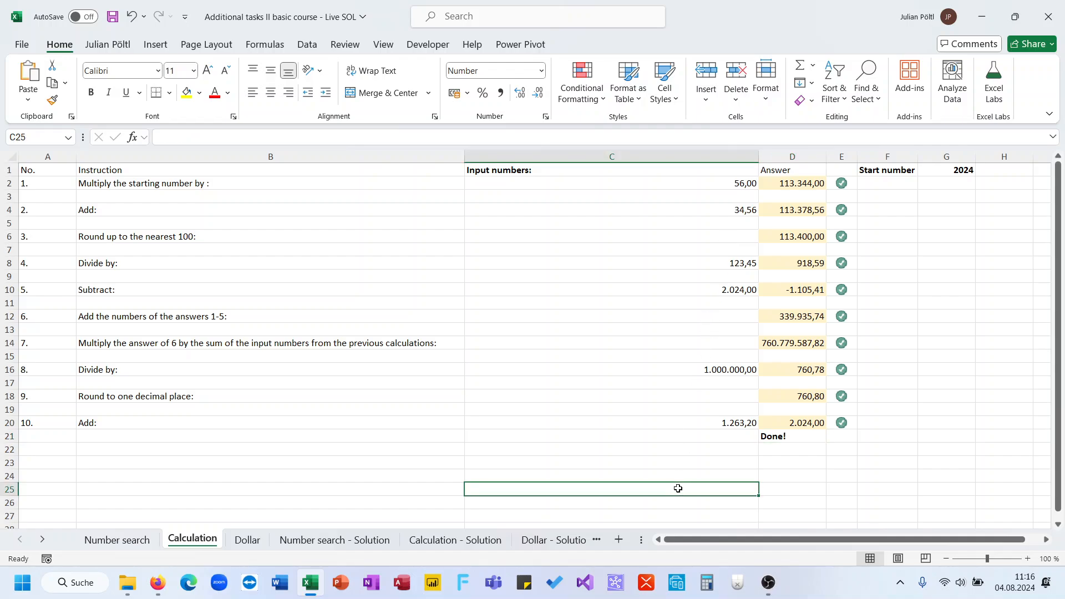
{"action": "left_click", "coordinate": [244, 539]}
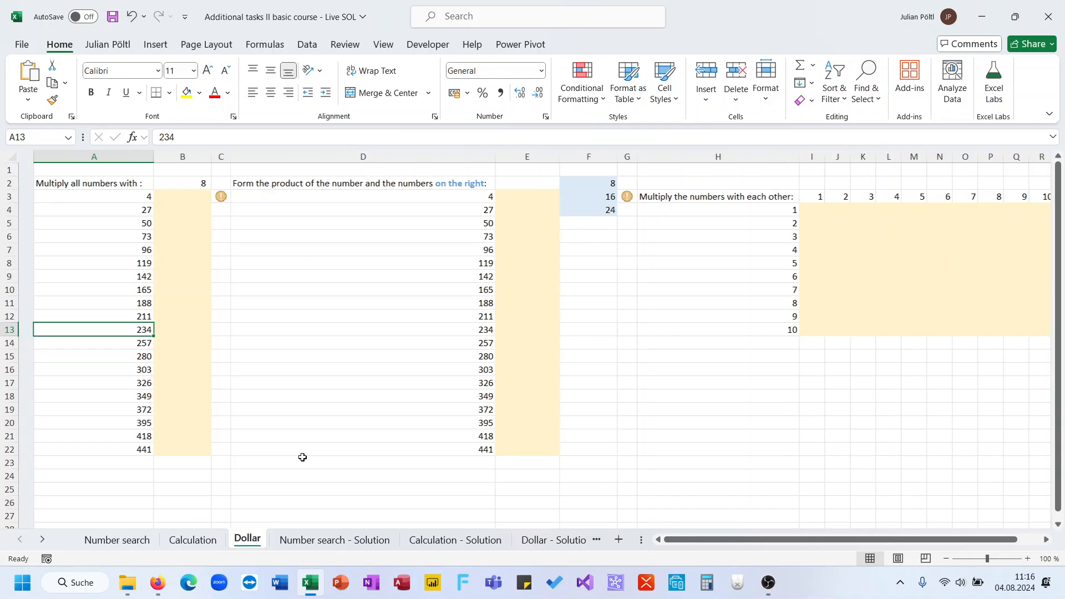
Step: Begin a formula in B3 that multiplies the first number by the given factor, =A3*B2
{"action": "scroll", "coordinate": [303, 457], "scroll_direction": "right", "scroll_amount": 1}
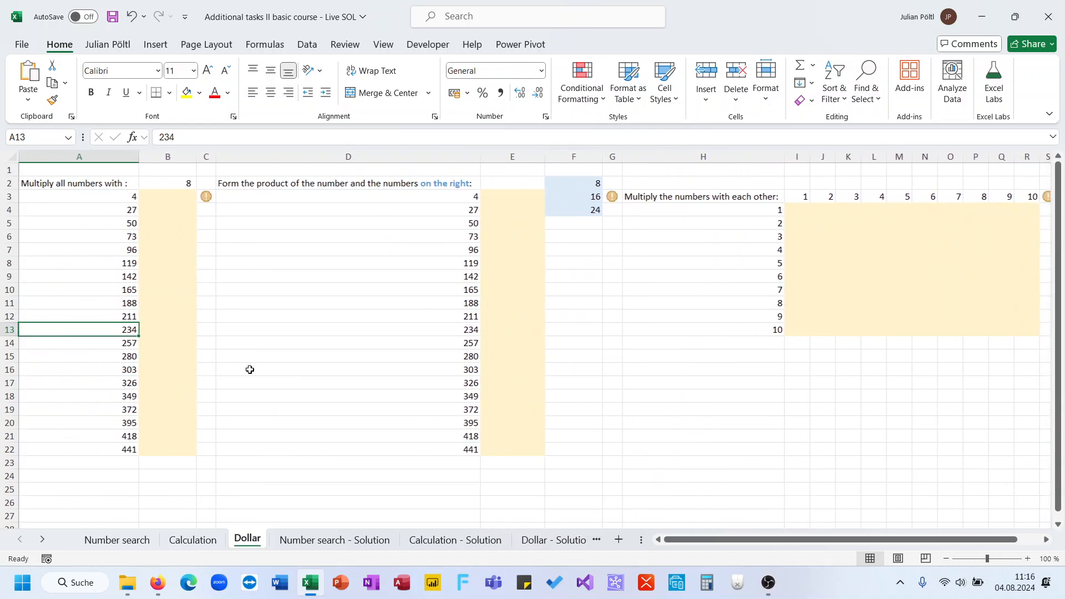
{"action": "left_click", "coordinate": [158, 197]}
{"action": "type", "text": "="}
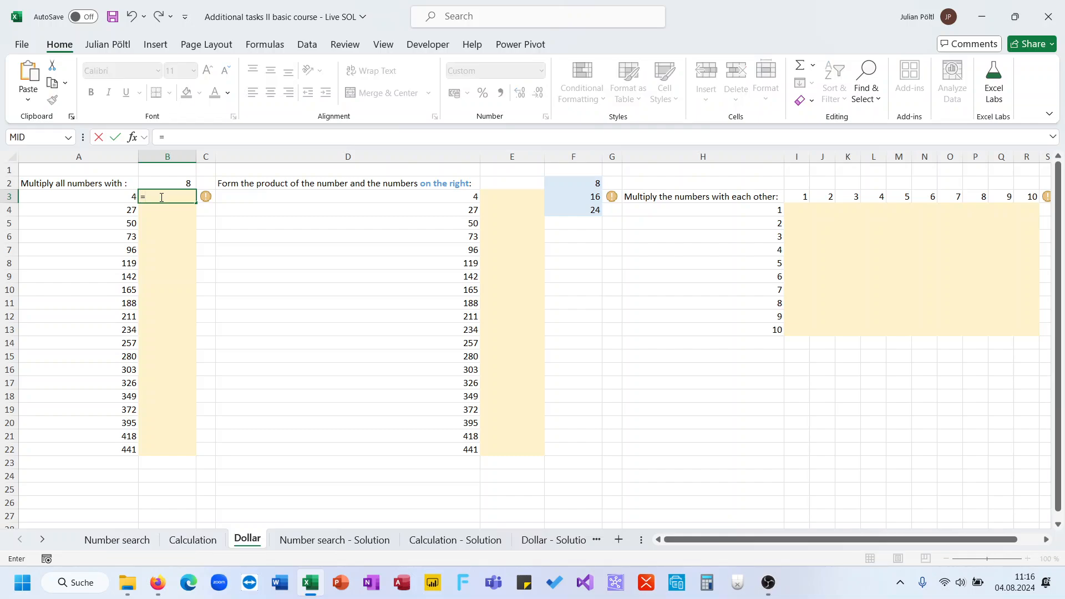
{"action": "key", "text": "Left"}
{"action": "type", "text": "*"}
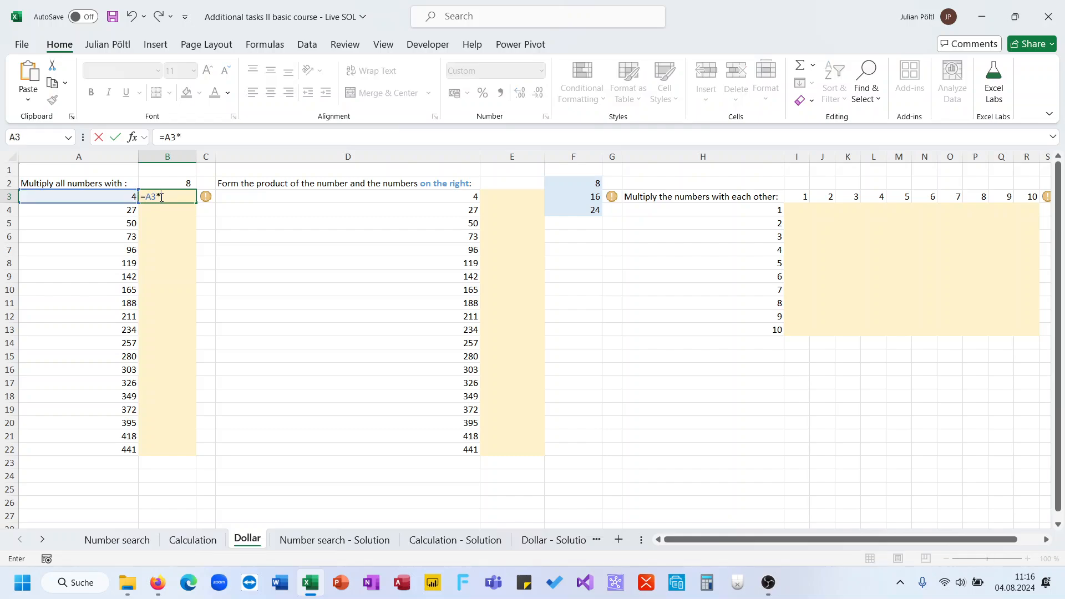
{"action": "left_click", "coordinate": [176, 172]}
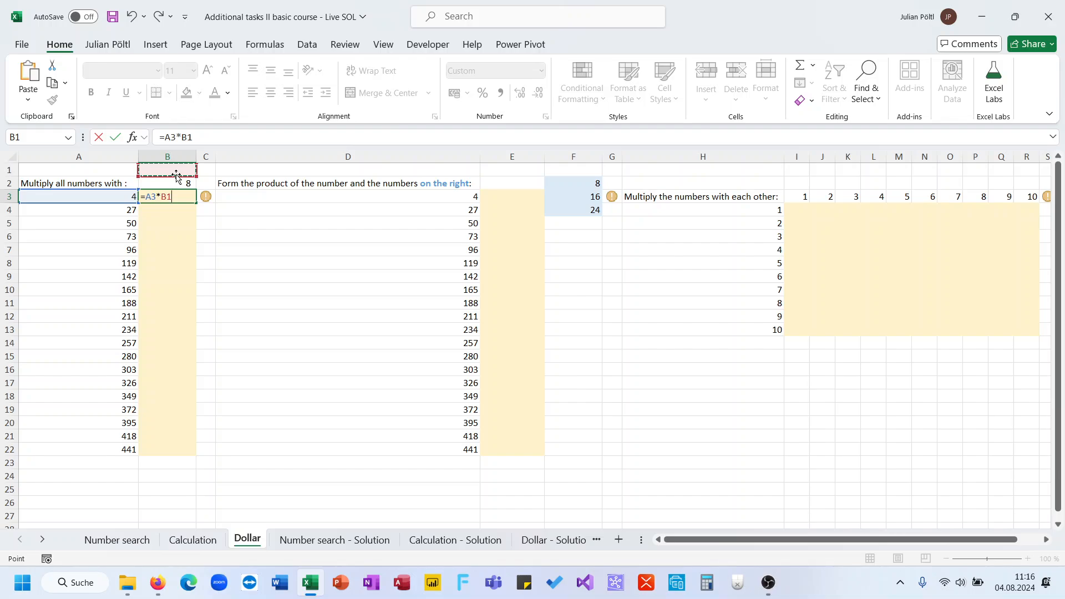
{"action": "key", "text": "Down"}
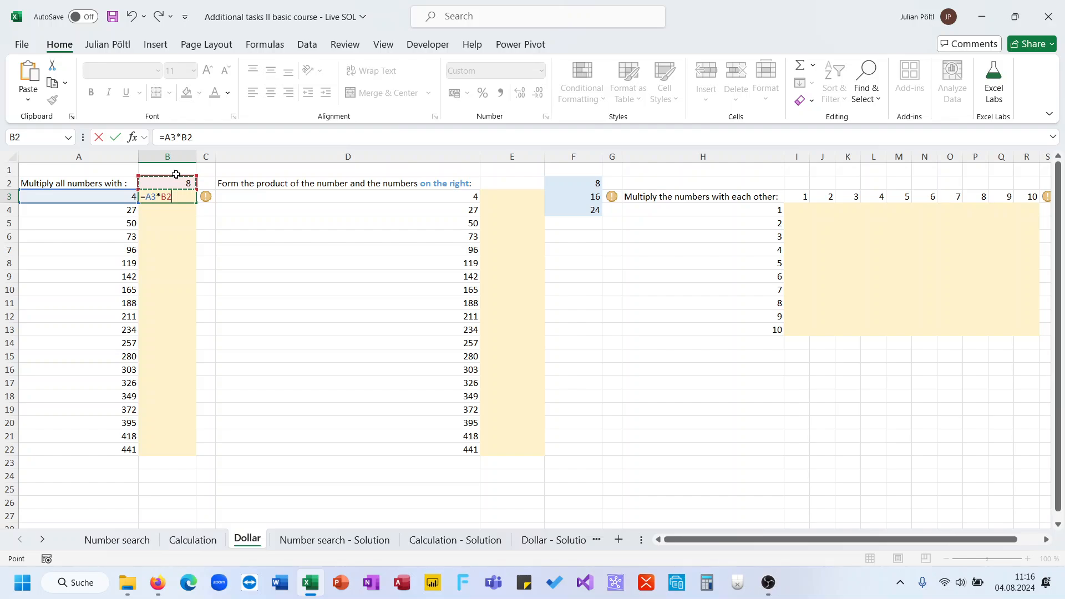
Step: Make the factor reference absolute so B3 reads =A3*$B$2, and fill the formula down to B22
{"action": "left_click", "coordinate": [182, 137]}
{"action": "type", "text": "$"}
{"action": "left_click", "coordinate": [194, 139]}
{"action": "type", "text": "$"}
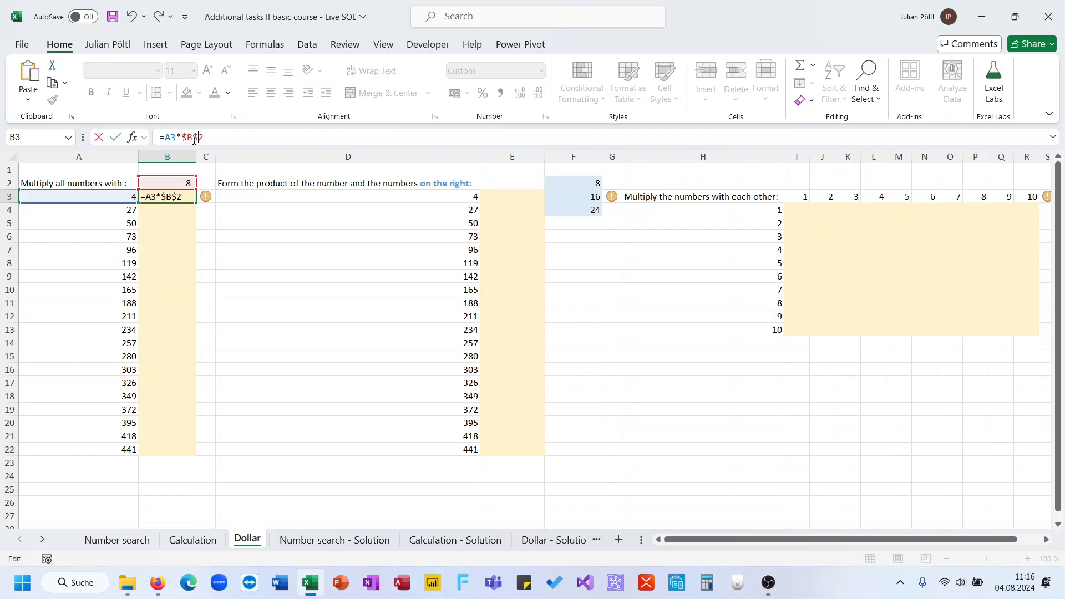
{"action": "key", "text": "Return"}
{"action": "left_click", "coordinate": [183, 196]}
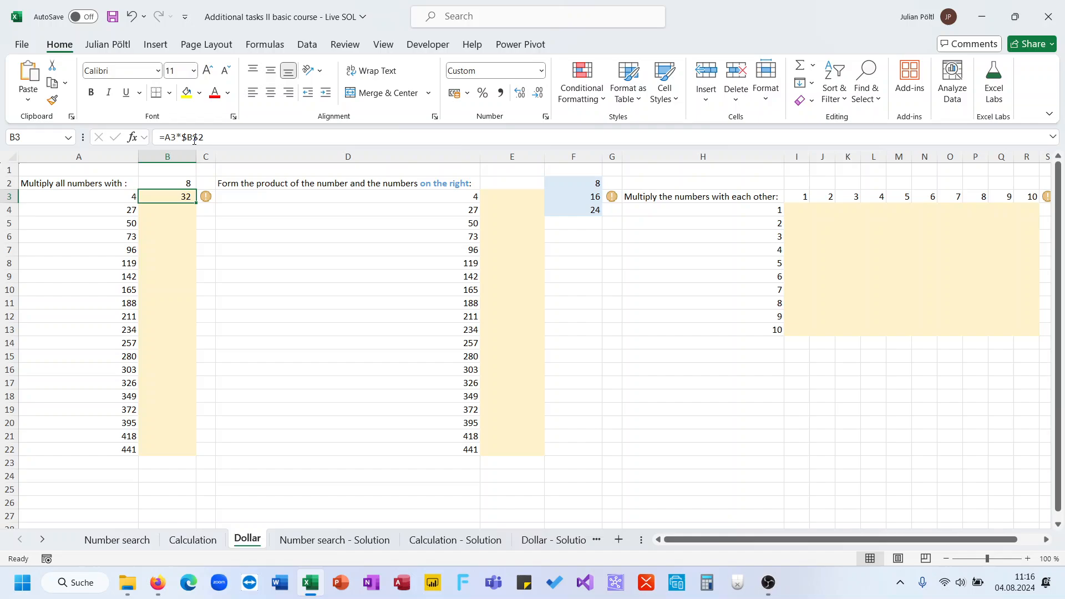
{"action": "double_click", "coordinate": [196, 200]}
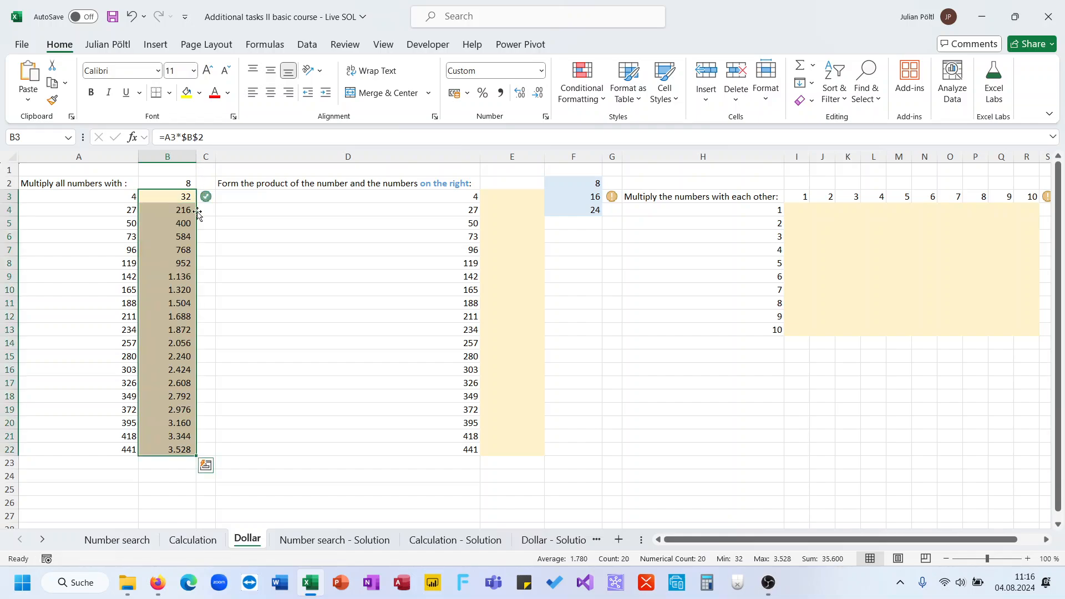
Step: Begin a PRODUCT formula in E3 with D3 and the range F2:F4 as its arguments
{"action": "left_click", "coordinate": [502, 196]}
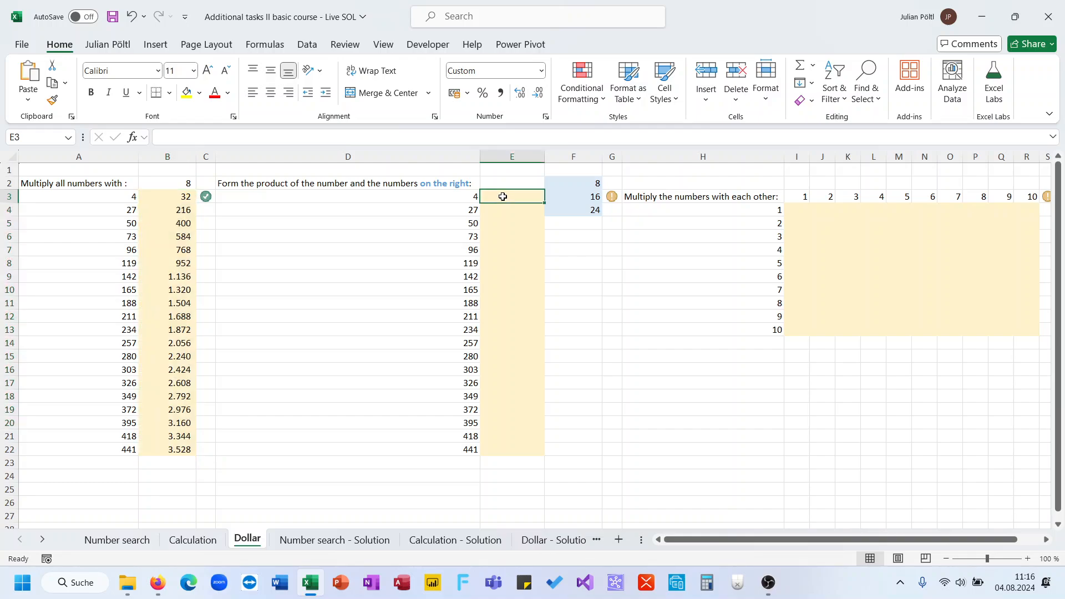
{"action": "type", "text": "=pro"}
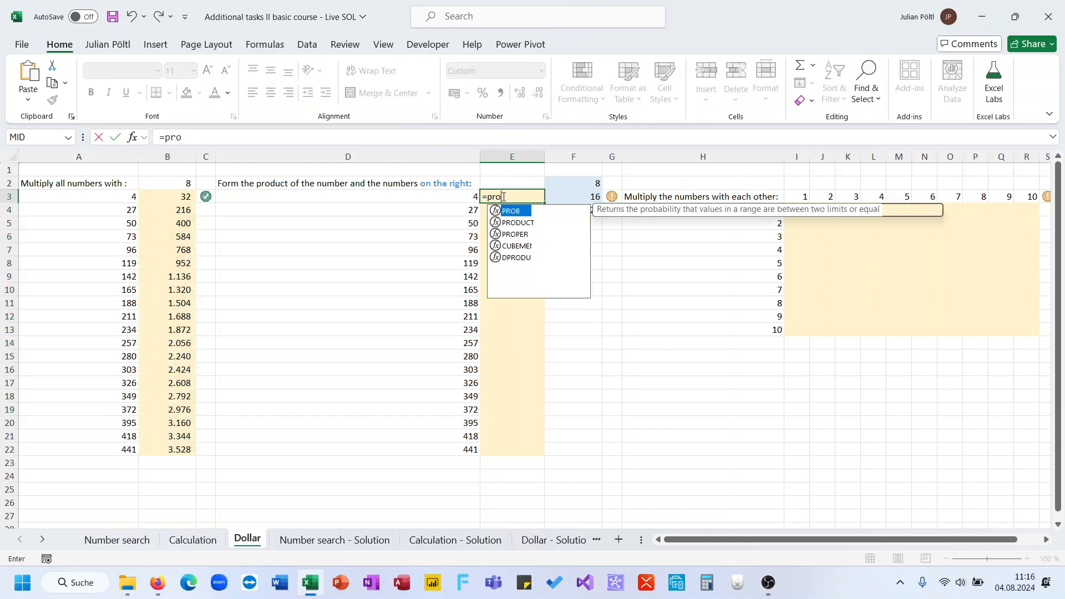
{"action": "key", "text": "Down"}
{"action": "key", "text": "Tab"}
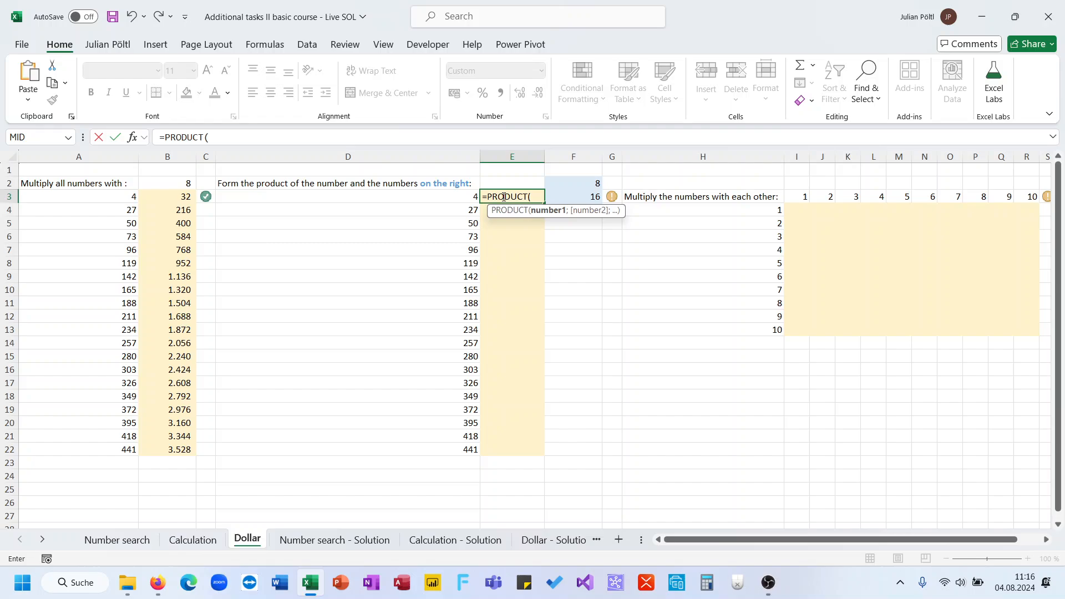
{"action": "left_click", "coordinate": [473, 197]}
{"action": "type", "text": ";"}
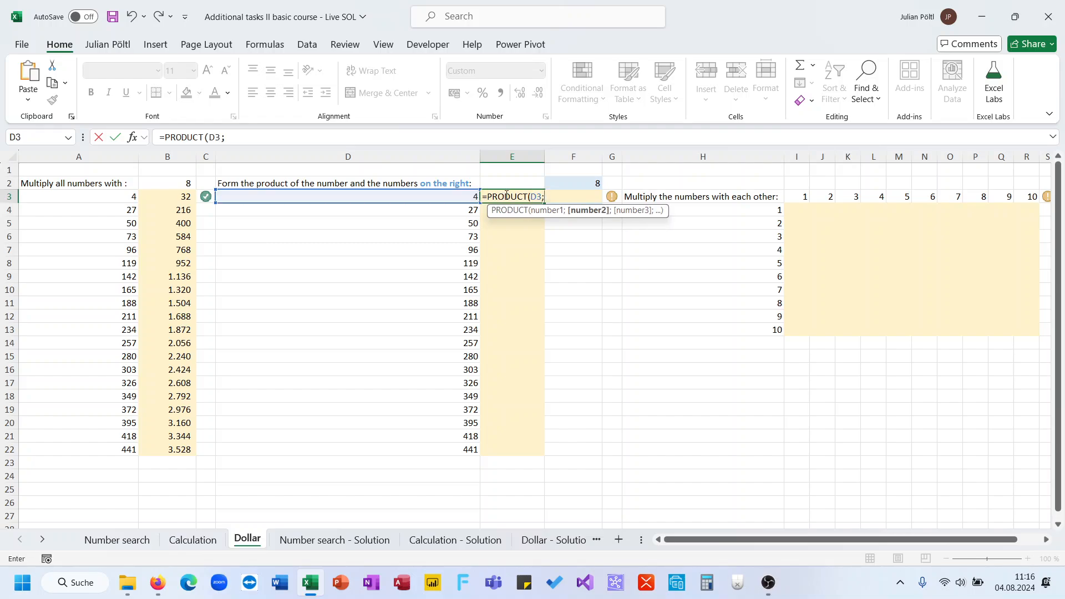
{"action": "left_click", "coordinate": [565, 183]}
{"action": "left_click_drag", "start_coordinate": [564, 192], "coordinate": [564, 209]}
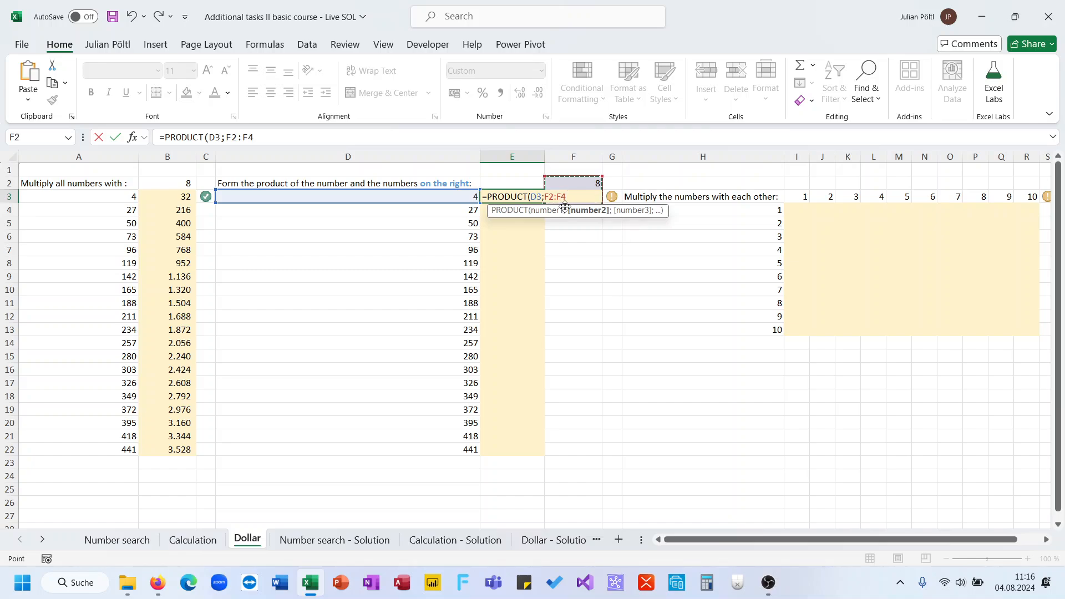
Step: Complete E3 as =PRODUCT(D3;$F$2:$F$4) with an absolute range, and fill it down to E22
{"action": "left_click", "coordinate": [267, 137]}
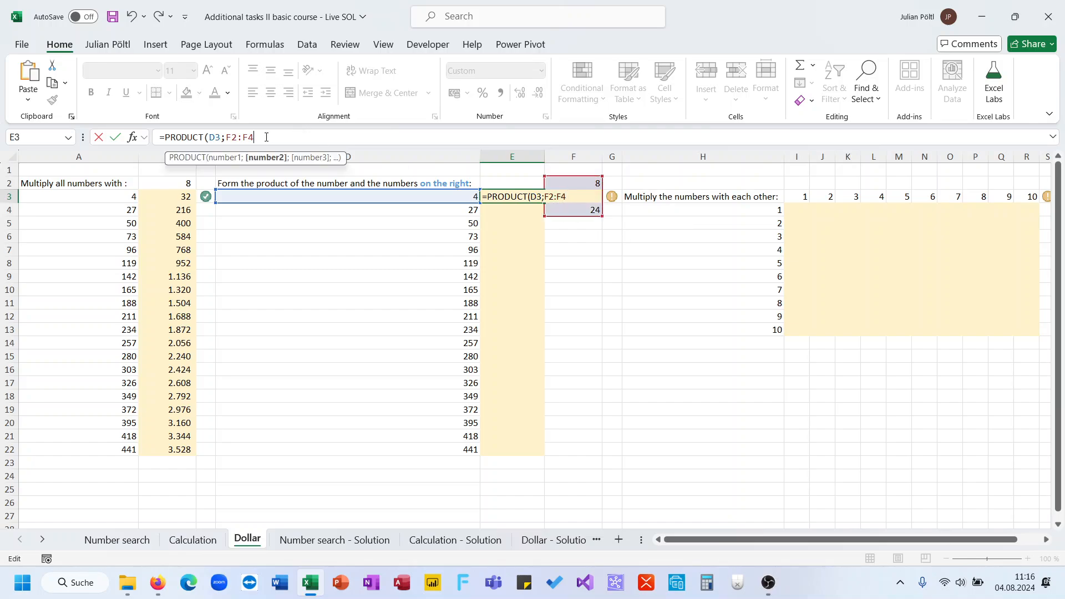
{"action": "left_click", "coordinate": [233, 141]}
{"action": "key", "text": "F4"}
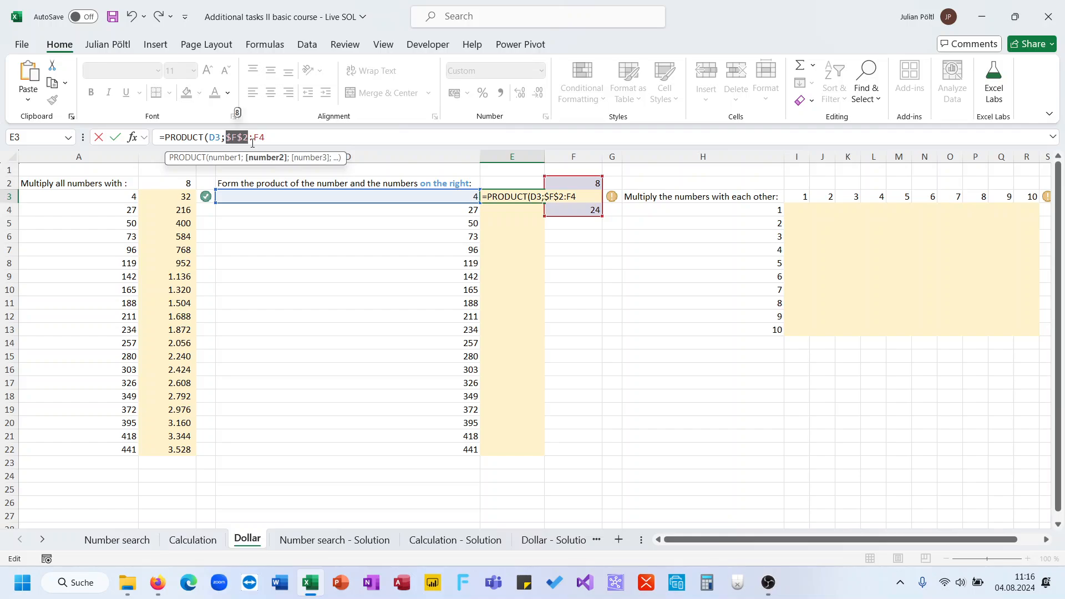
{"action": "left_click", "coordinate": [269, 139]}
{"action": "key", "text": "F4"}
{"action": "left_click", "coordinate": [294, 137]}
{"action": "type", "text": ")"}
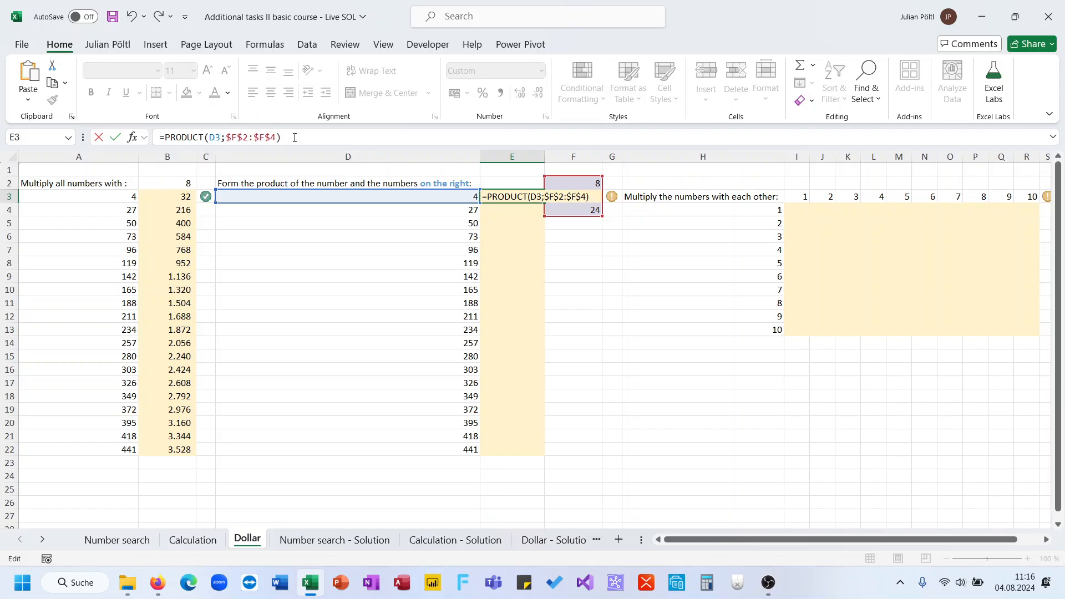
{"action": "key", "text": "Return"}
{"action": "key", "text": "Up"}
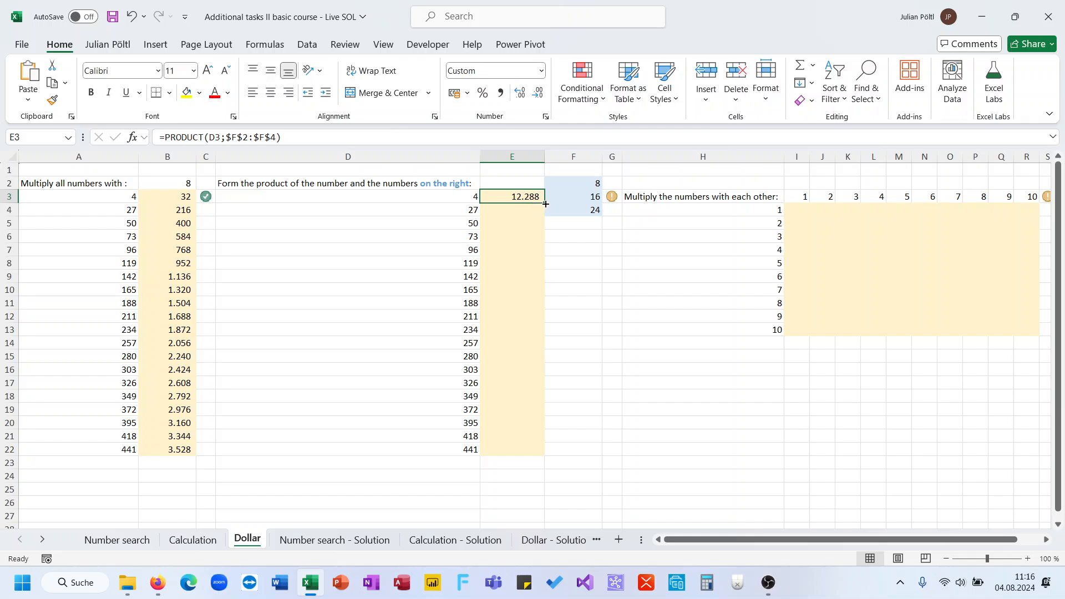
{"action": "double_click", "coordinate": [545, 203]}
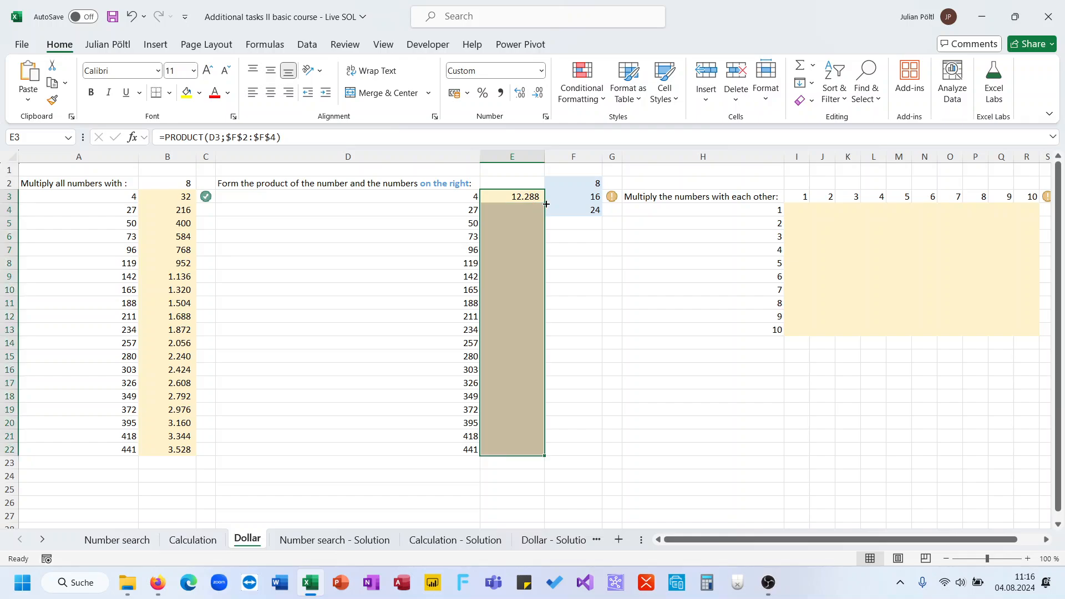
{"action": "left_click", "coordinate": [612, 201]}
Step: Enter =I$3*$H4 in I4, the first cell of the multiplication table, using mixed references
{"action": "scroll", "coordinate": [638, 230], "scroll_direction": "right", "scroll_amount": 5}
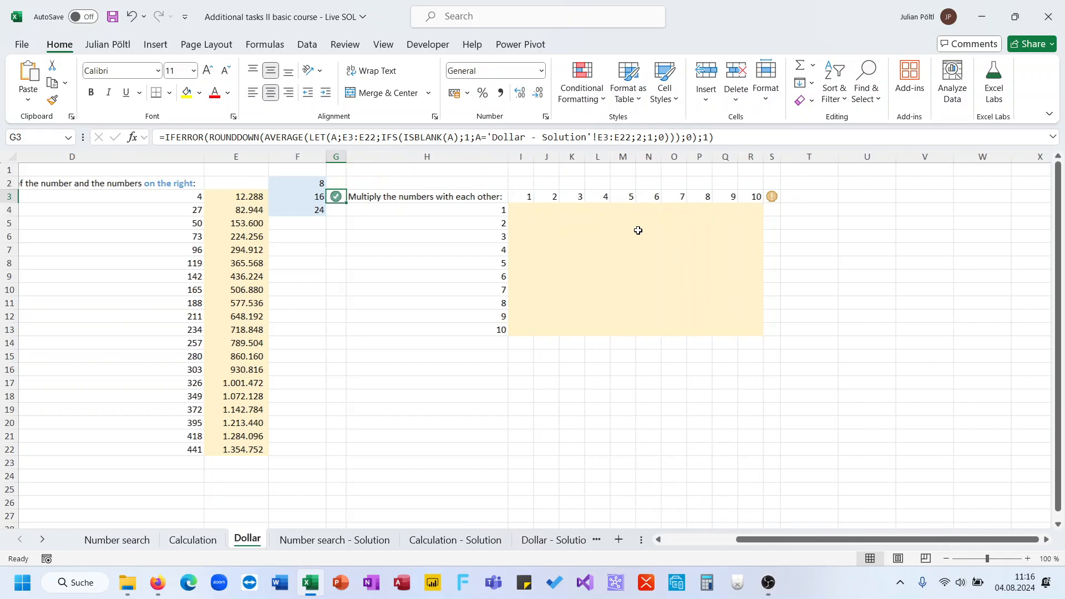
{"action": "left_click", "coordinate": [504, 213]}
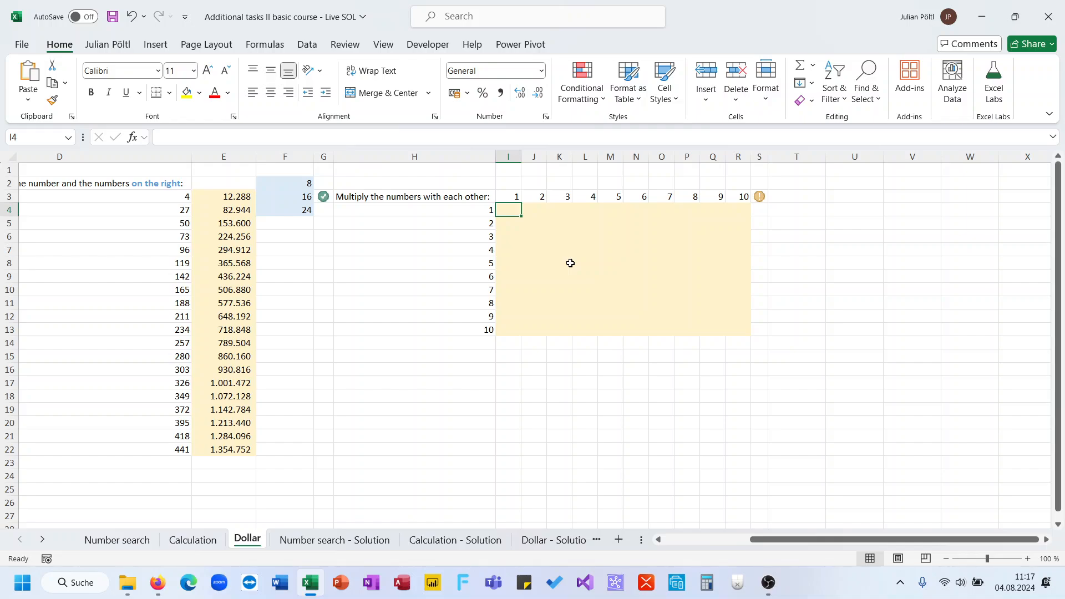
{"action": "type", "text": "="}
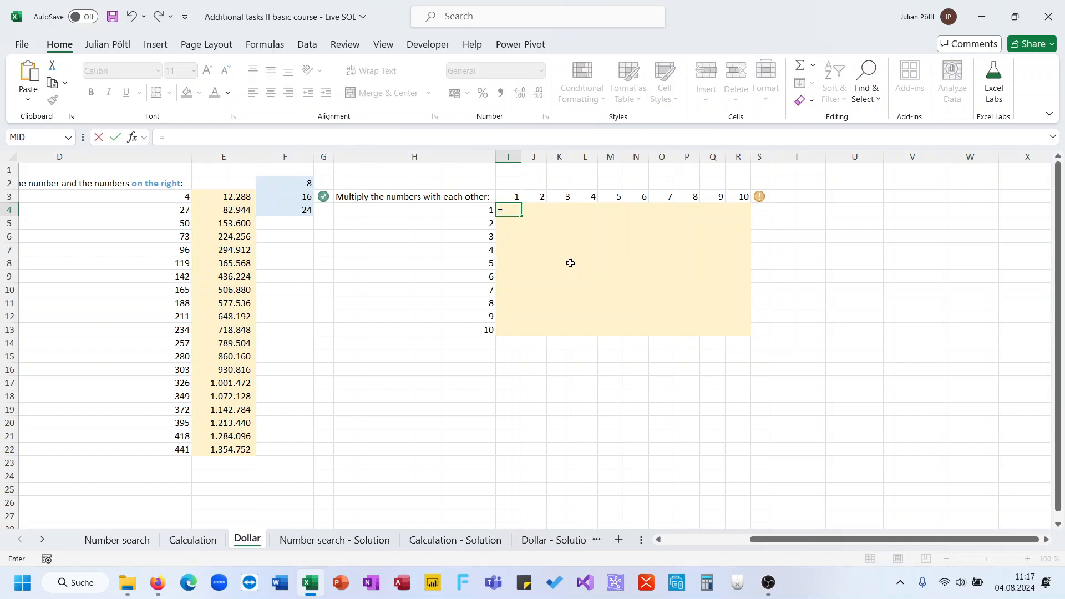
{"action": "left_click", "coordinate": [505, 195]}
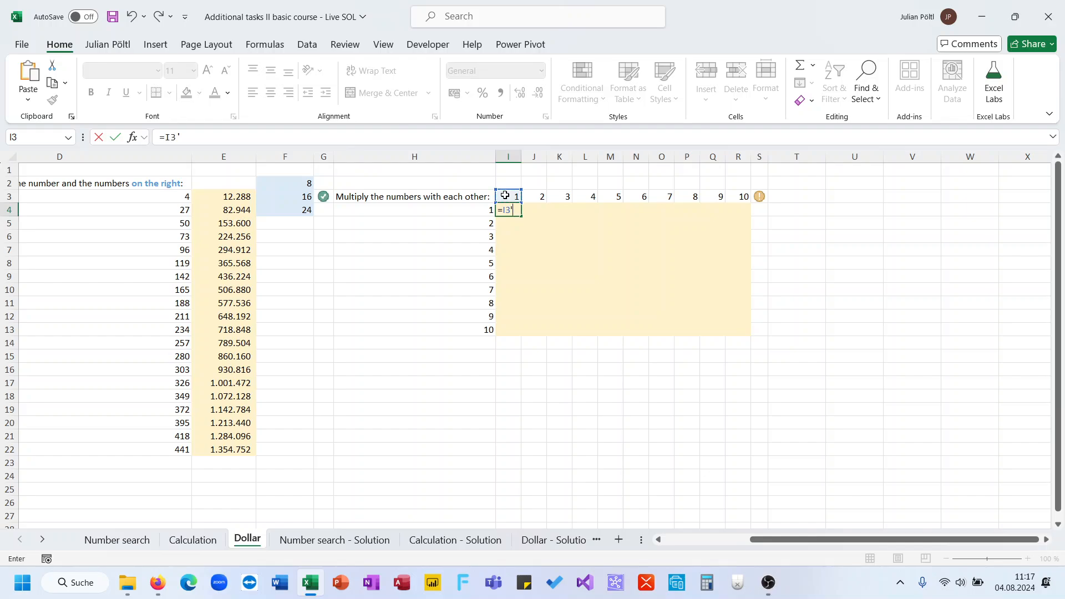
{"action": "type", "text": "*"}
{"action": "left_click", "coordinate": [490, 208]}
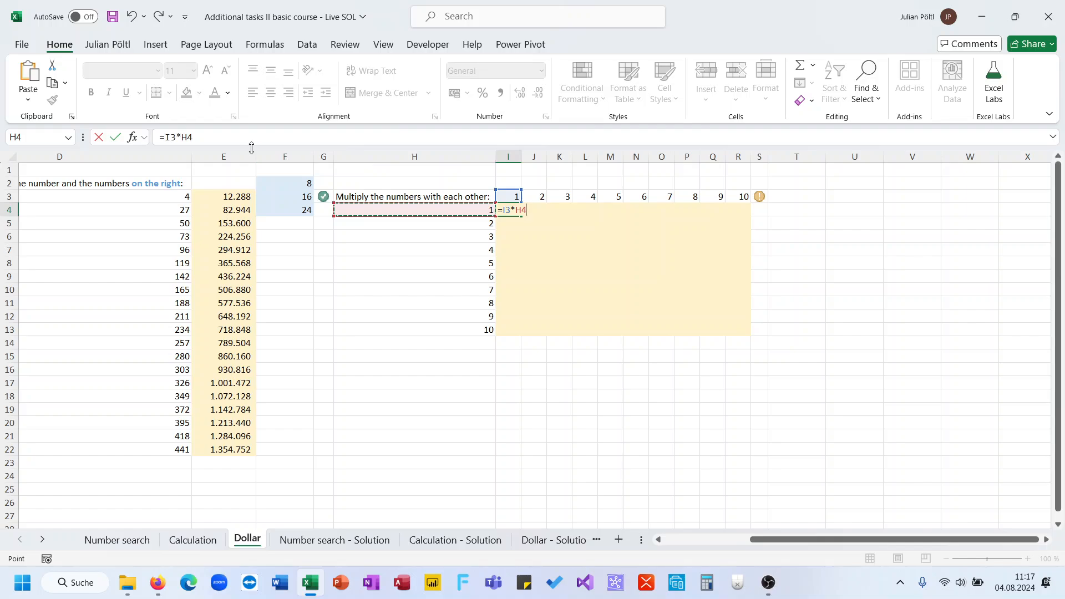
{"action": "left_click", "coordinate": [173, 140]}
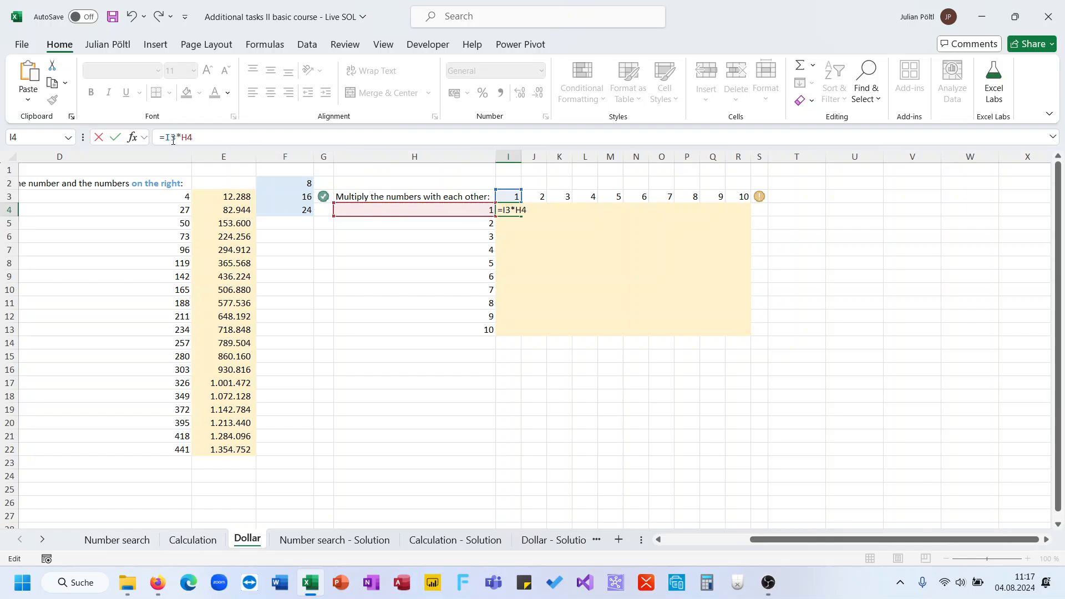
{"action": "type", "text": "$3*$"}
{"action": "key", "text": "Return"}
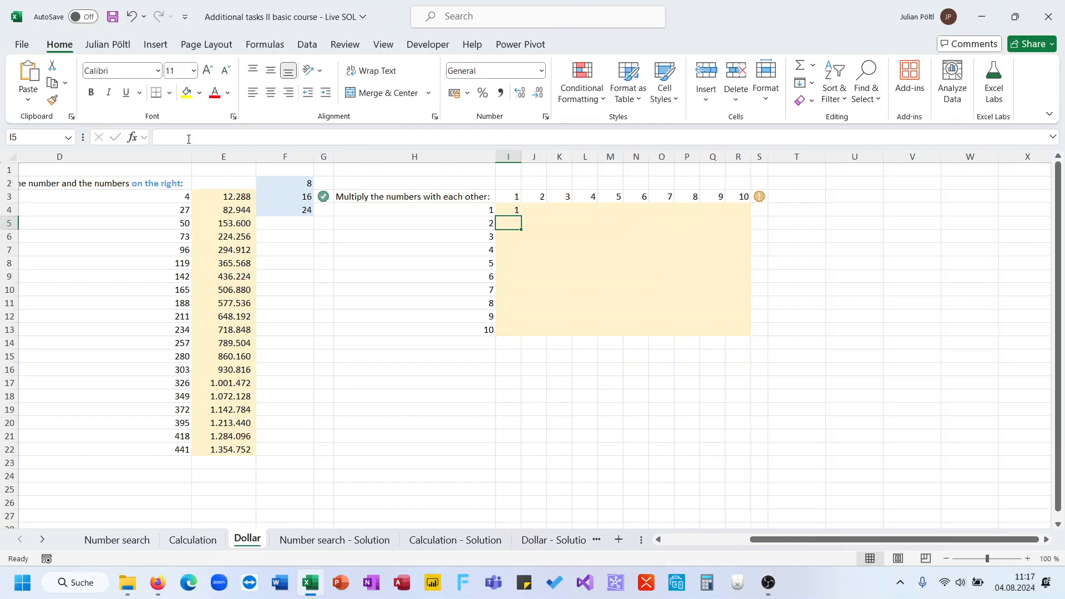
Step: Fill the I4 formula across to R4 and down to row 13, covering only the table range I4:R13
{"action": "key", "text": "Up"}
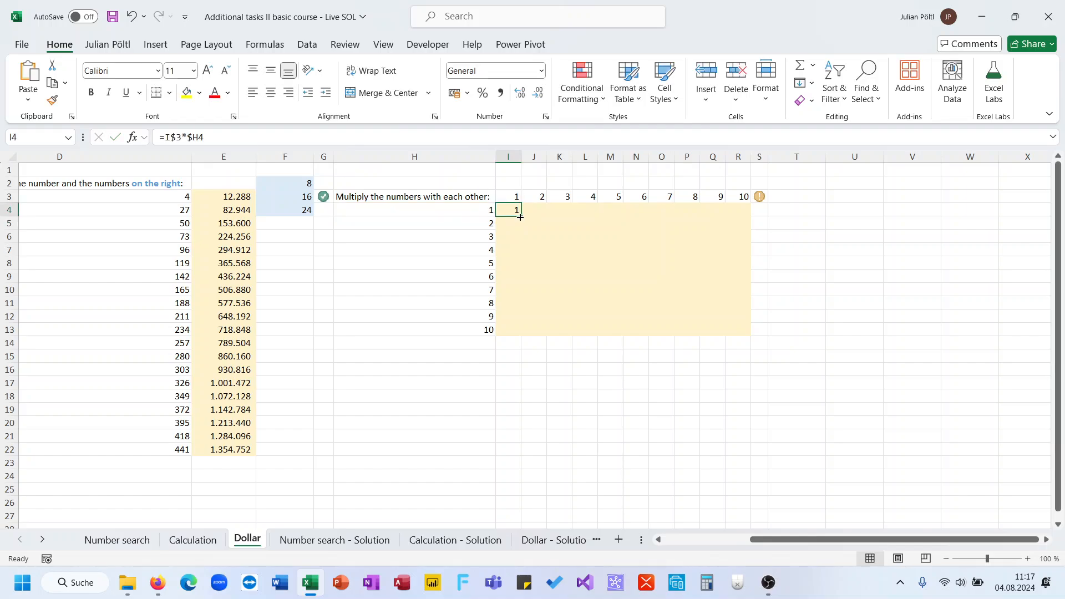
{"action": "left_click_drag", "start_coordinate": [521, 216], "coordinate": [744, 231]}
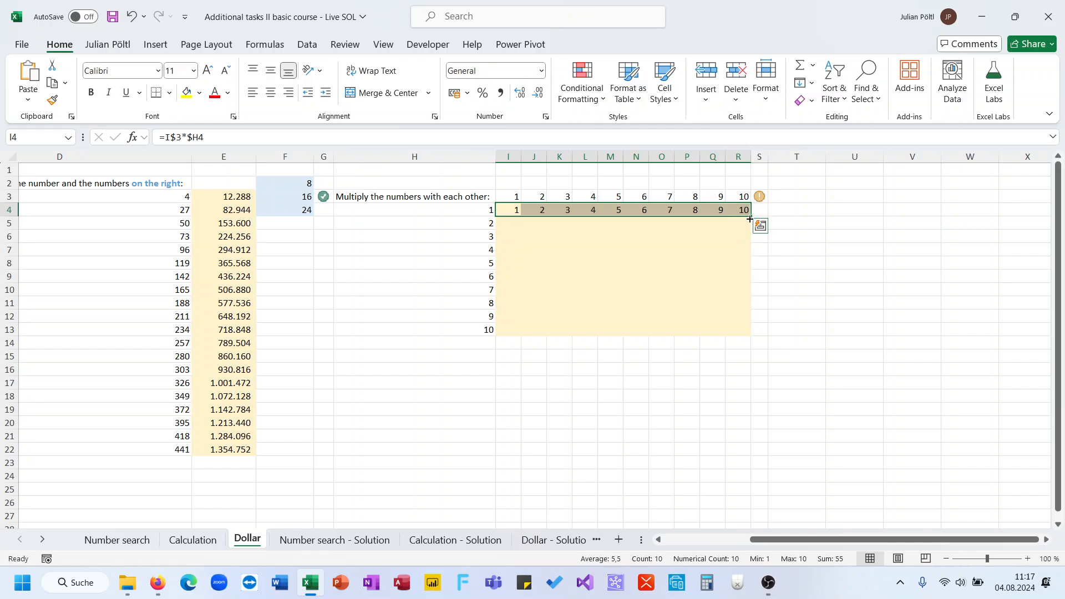
{"action": "double_click", "coordinate": [750, 217]}
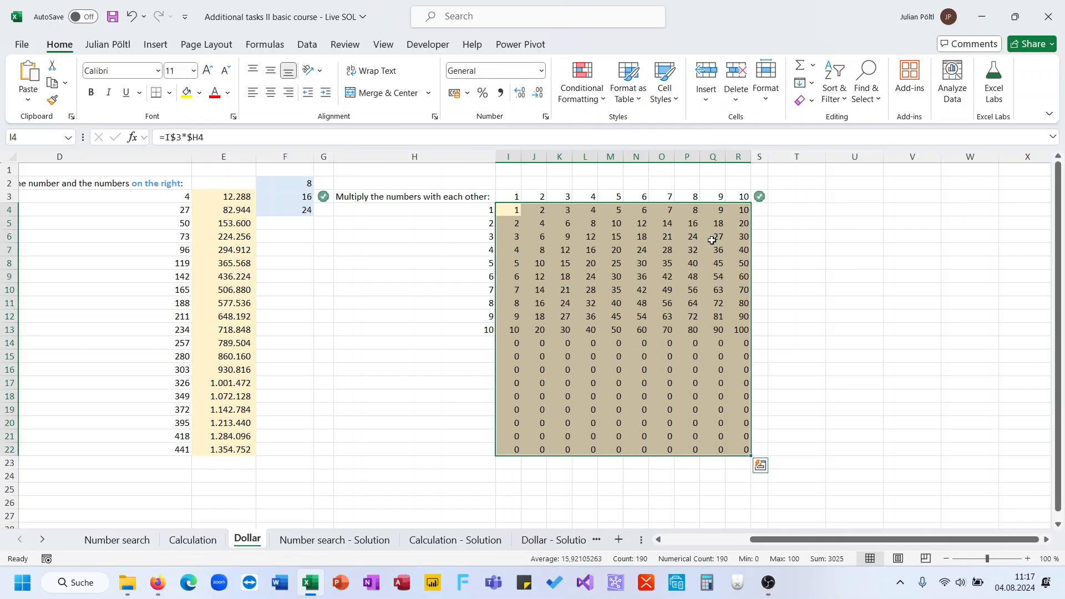
{"action": "key", "text": "ctrl+z"}
{"action": "left_click_drag", "start_coordinate": [748, 216], "coordinate": [751, 336]}
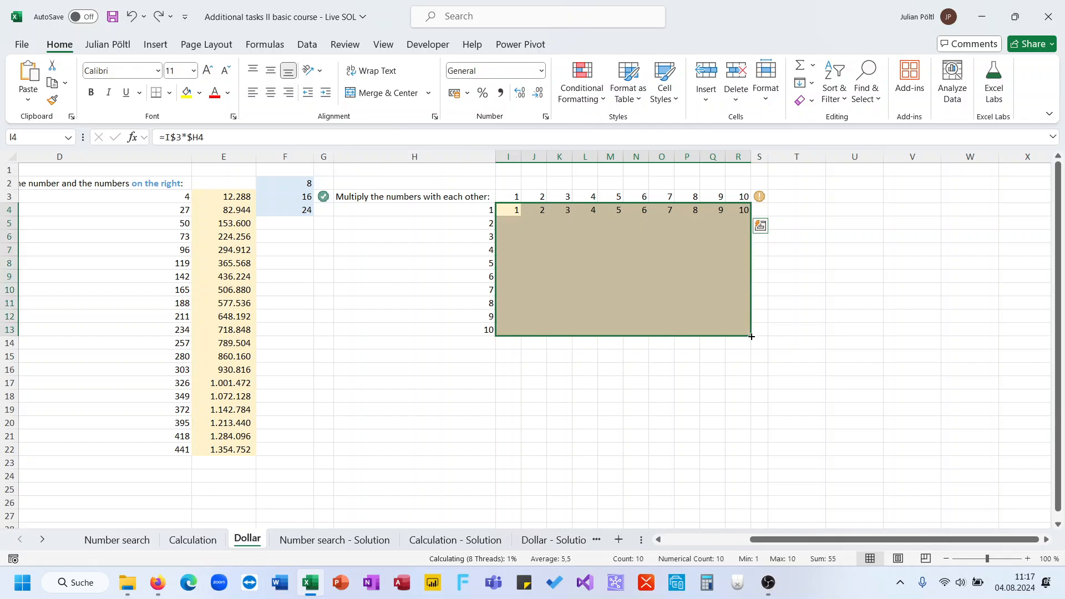
{"action": "left_click", "coordinate": [784, 304]}
{"action": "left_click", "coordinate": [759, 198]}
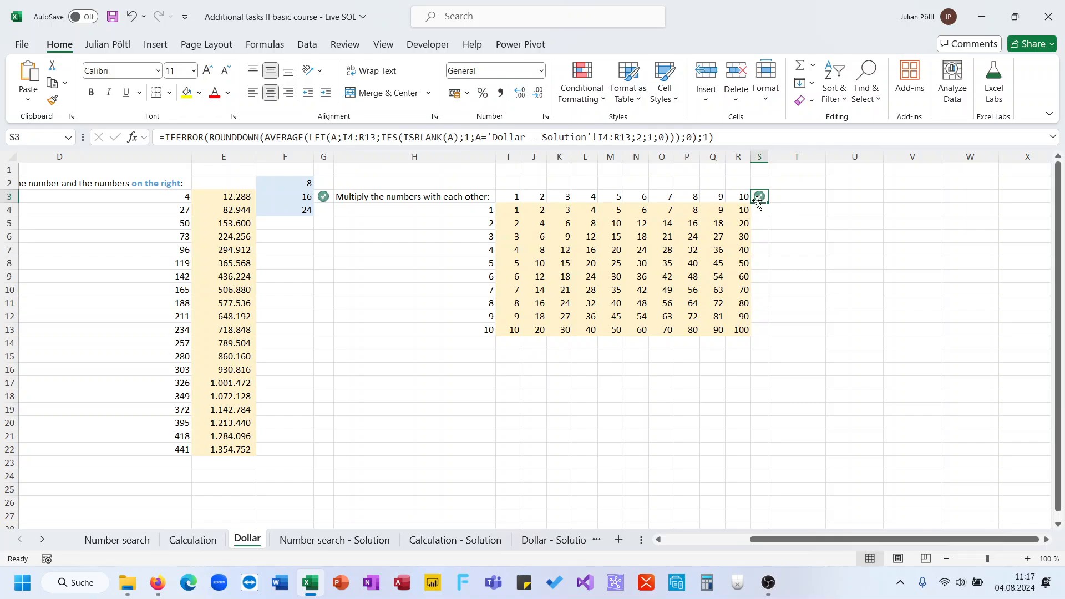
Step: Switch to the Number search sheet
{"action": "scroll", "coordinate": [554, 344], "scroll_direction": "left", "scroll_amount": 4}
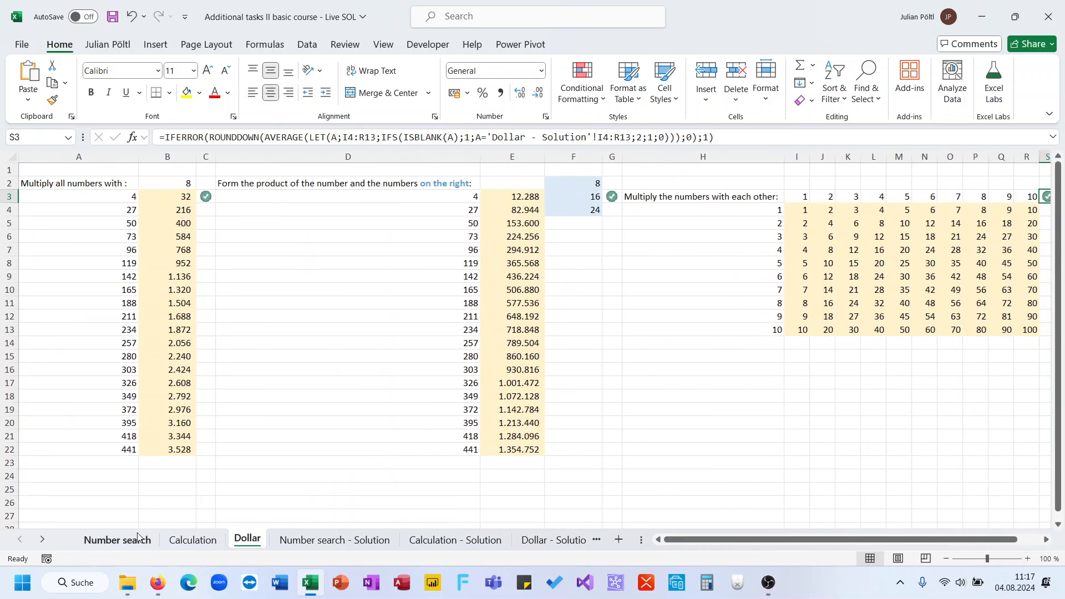
{"action": "left_click", "coordinate": [134, 540]}
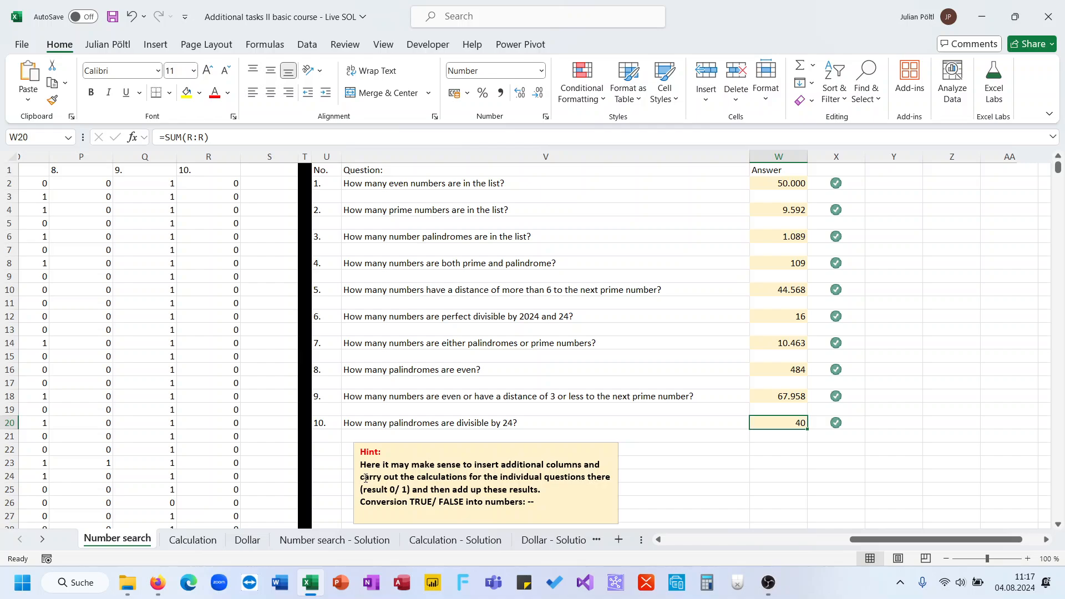